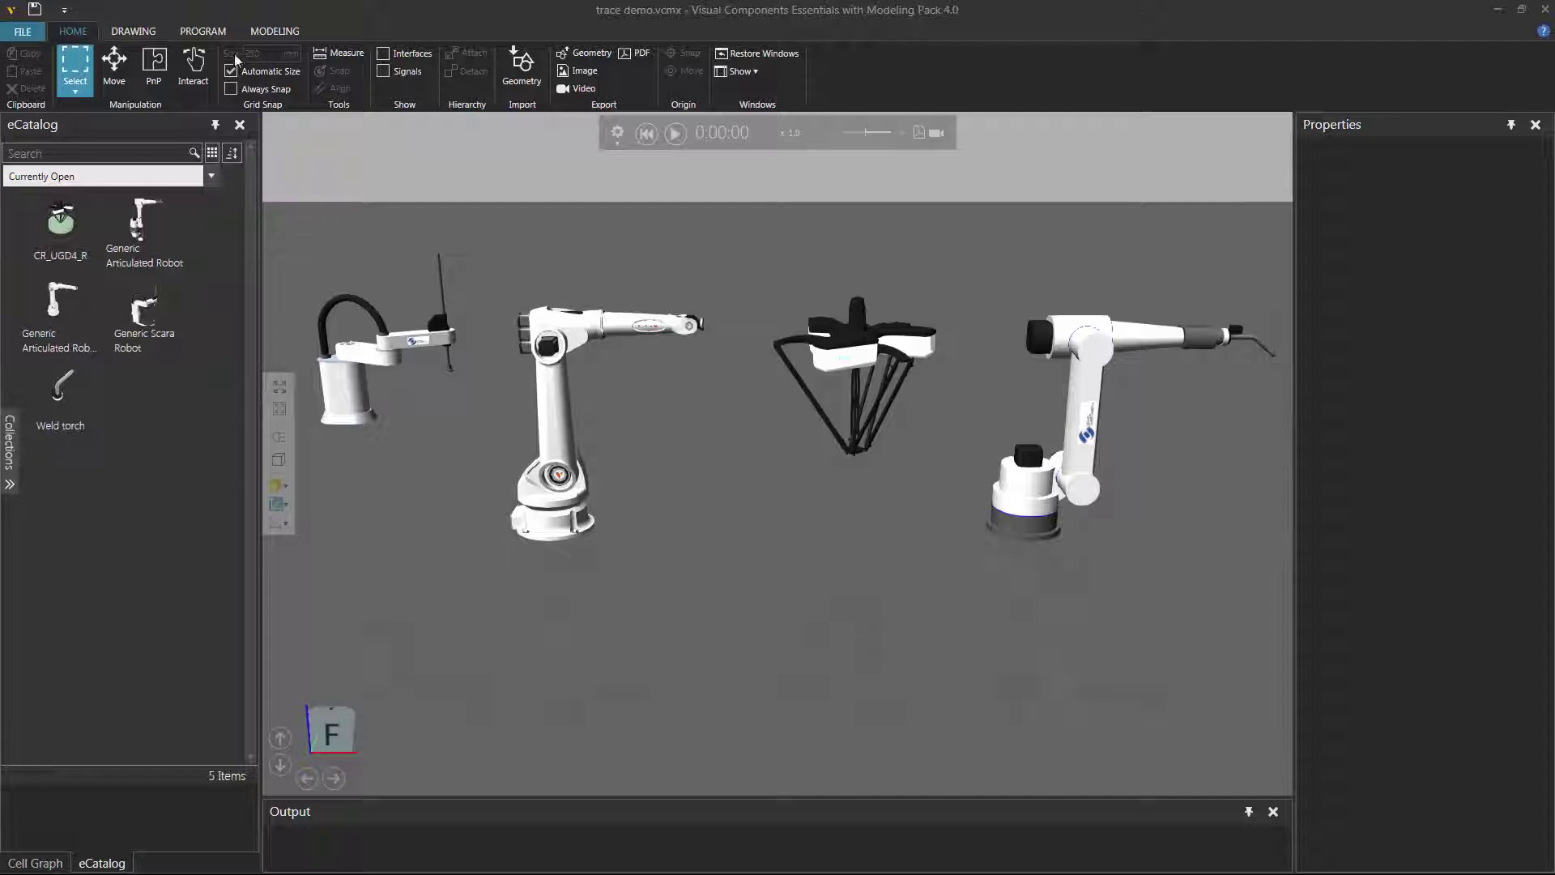
Show the SCARA robot's program and move the robot to position P1 with its first PTP statement.
click(217, 27)
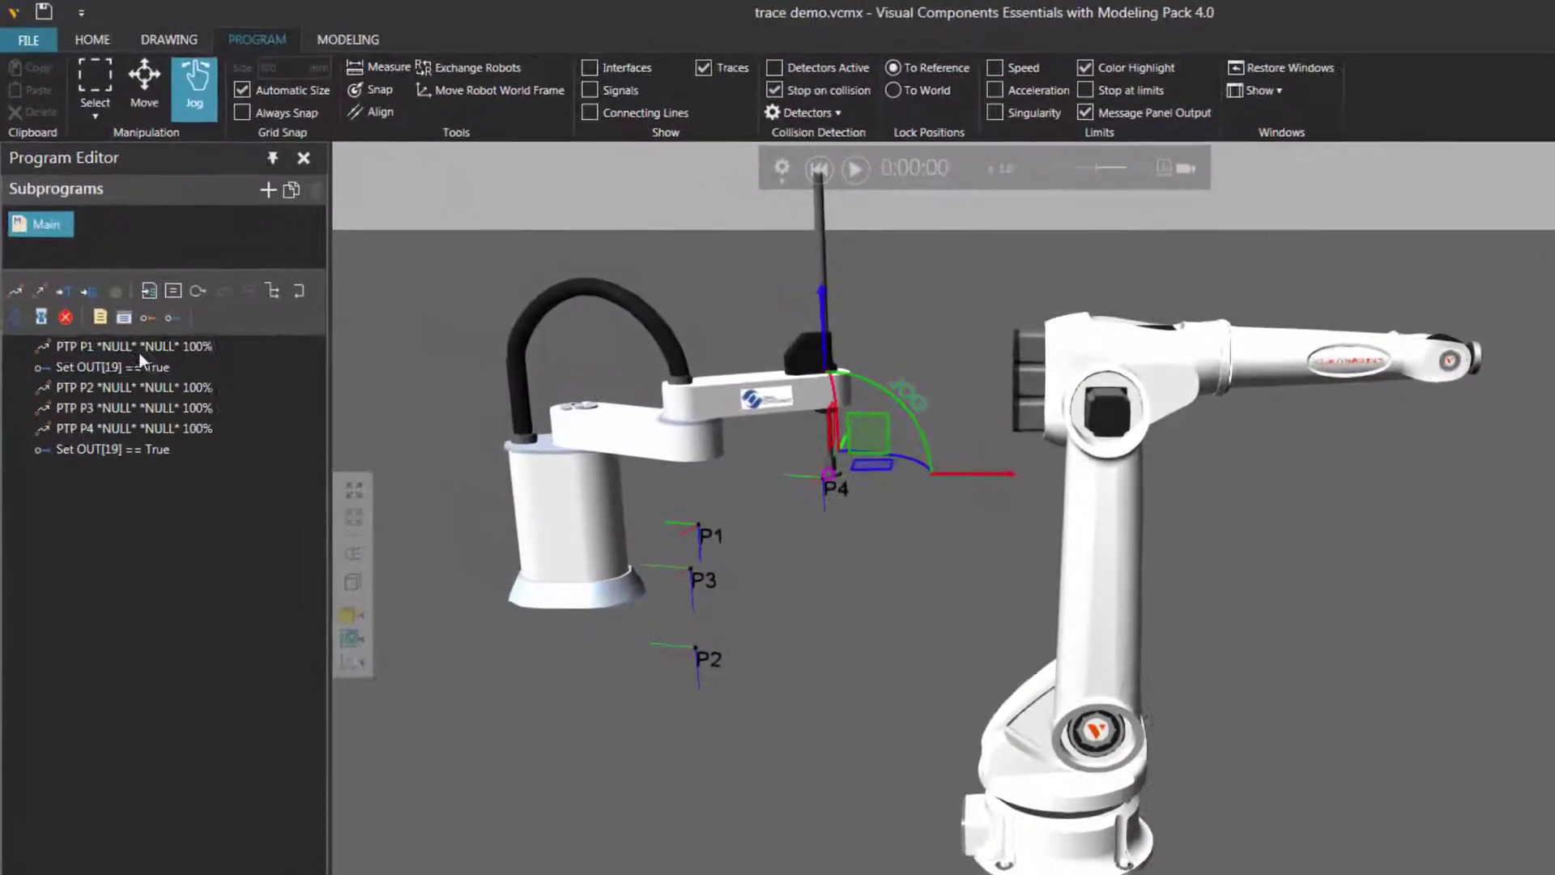
click(128, 348)
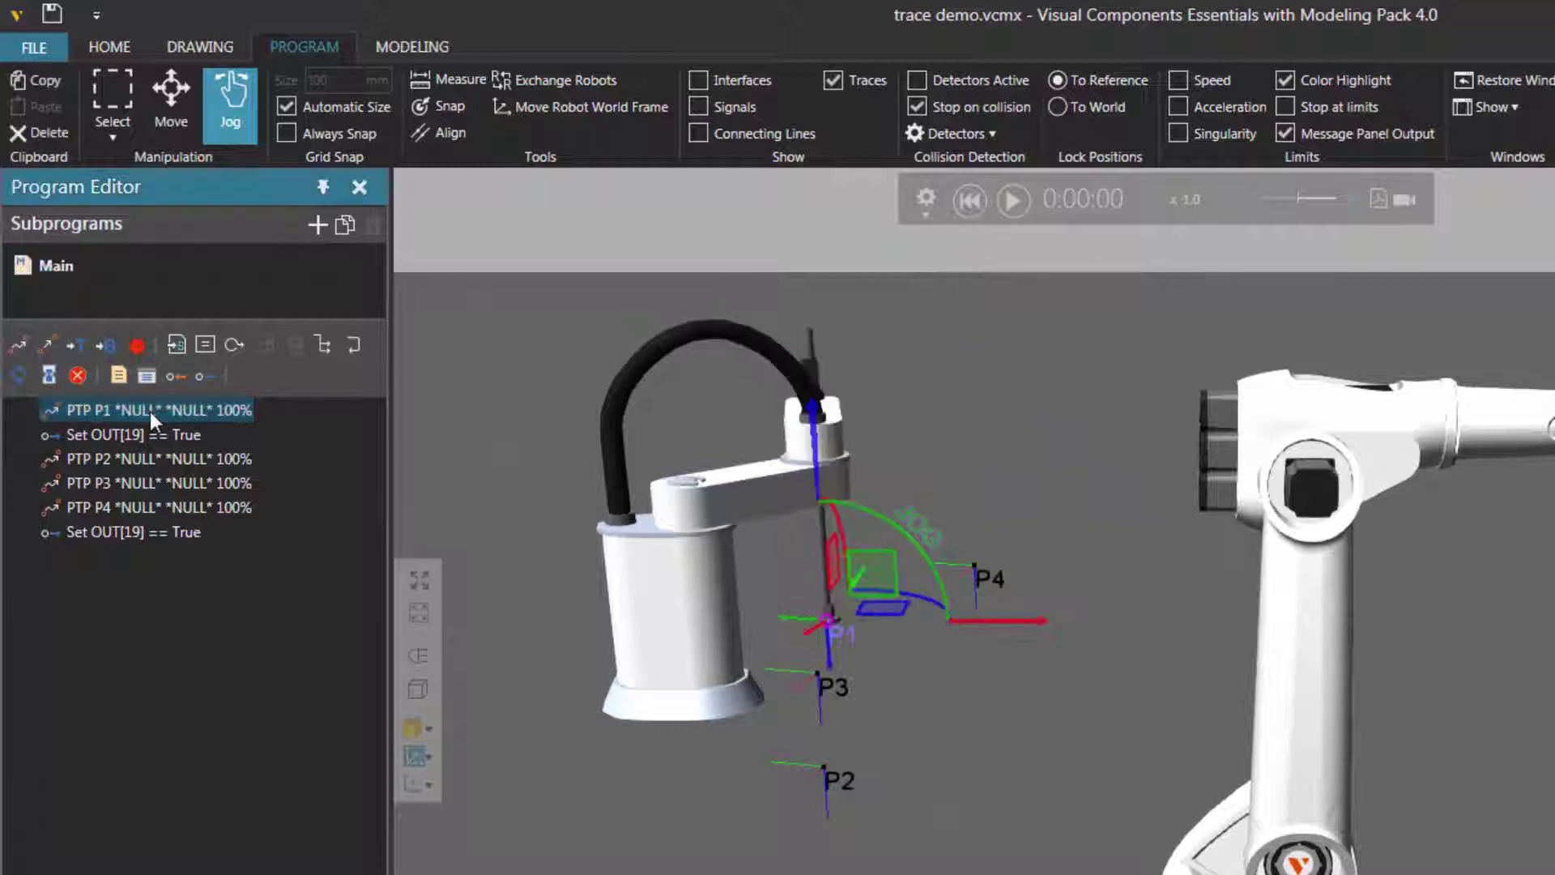
shift+click(120, 371)
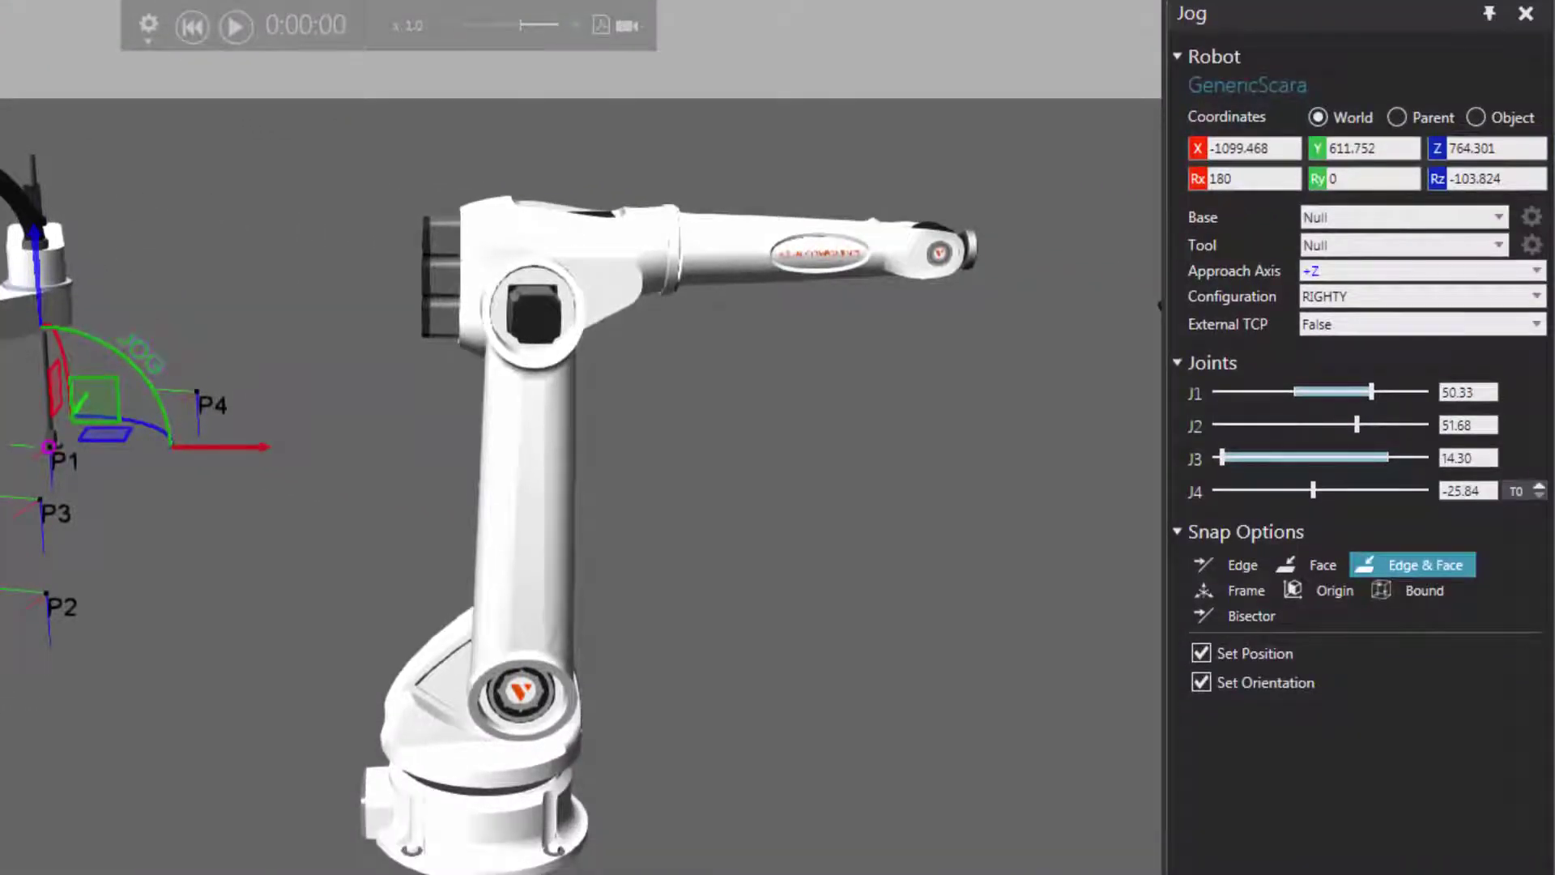
Show the signal actions assigned to output 19 in the SCARA robot's controller properties.
click(1273, 872)
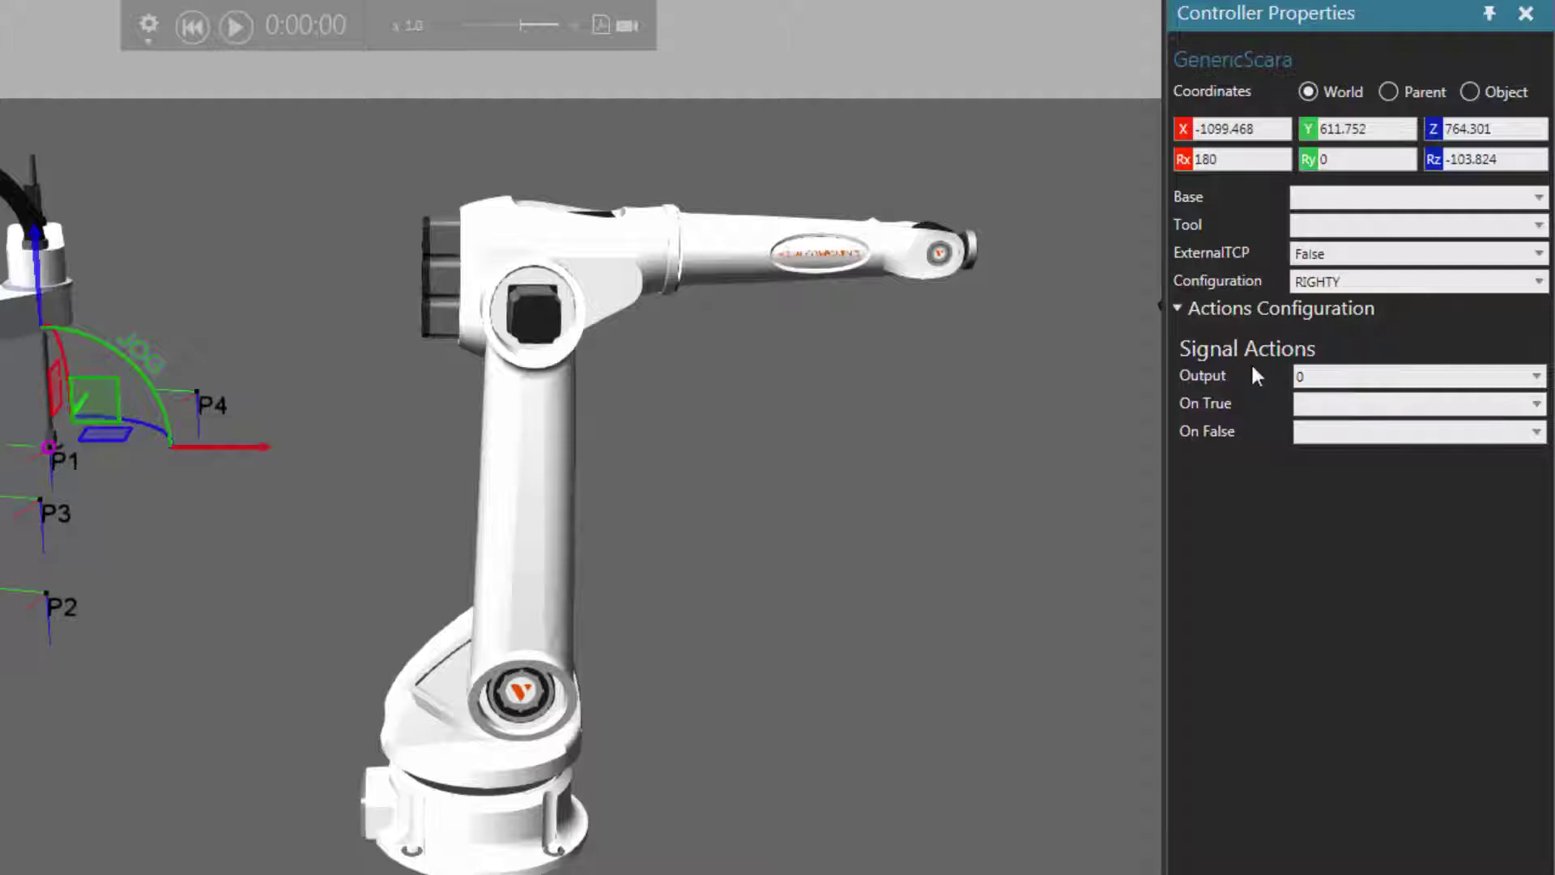
click(1455, 377)
scroll(1429, 567, down, 2)
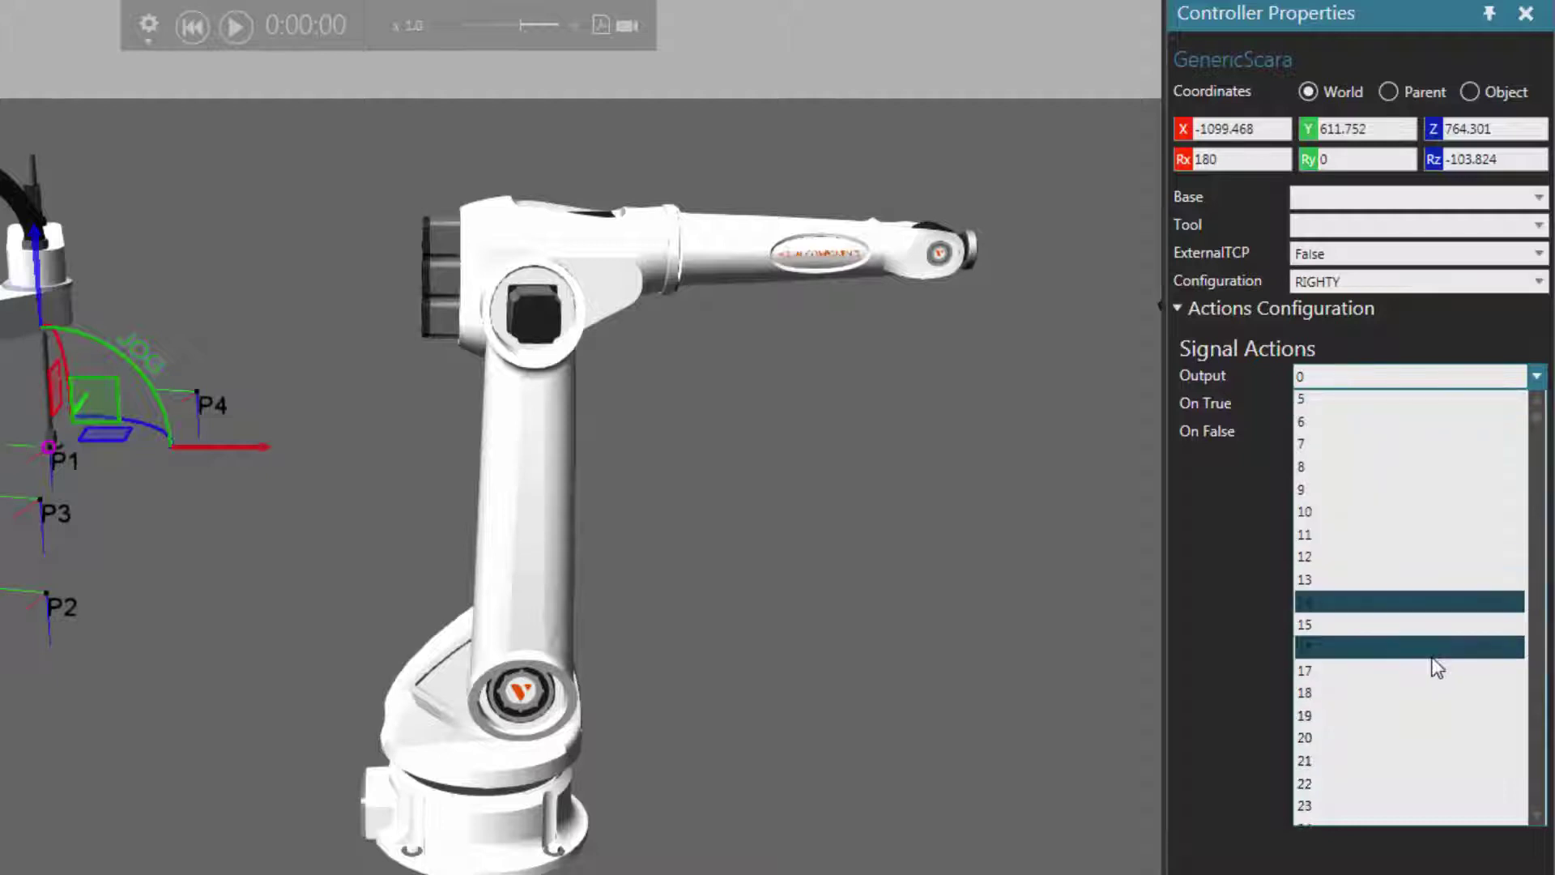
click(1407, 714)
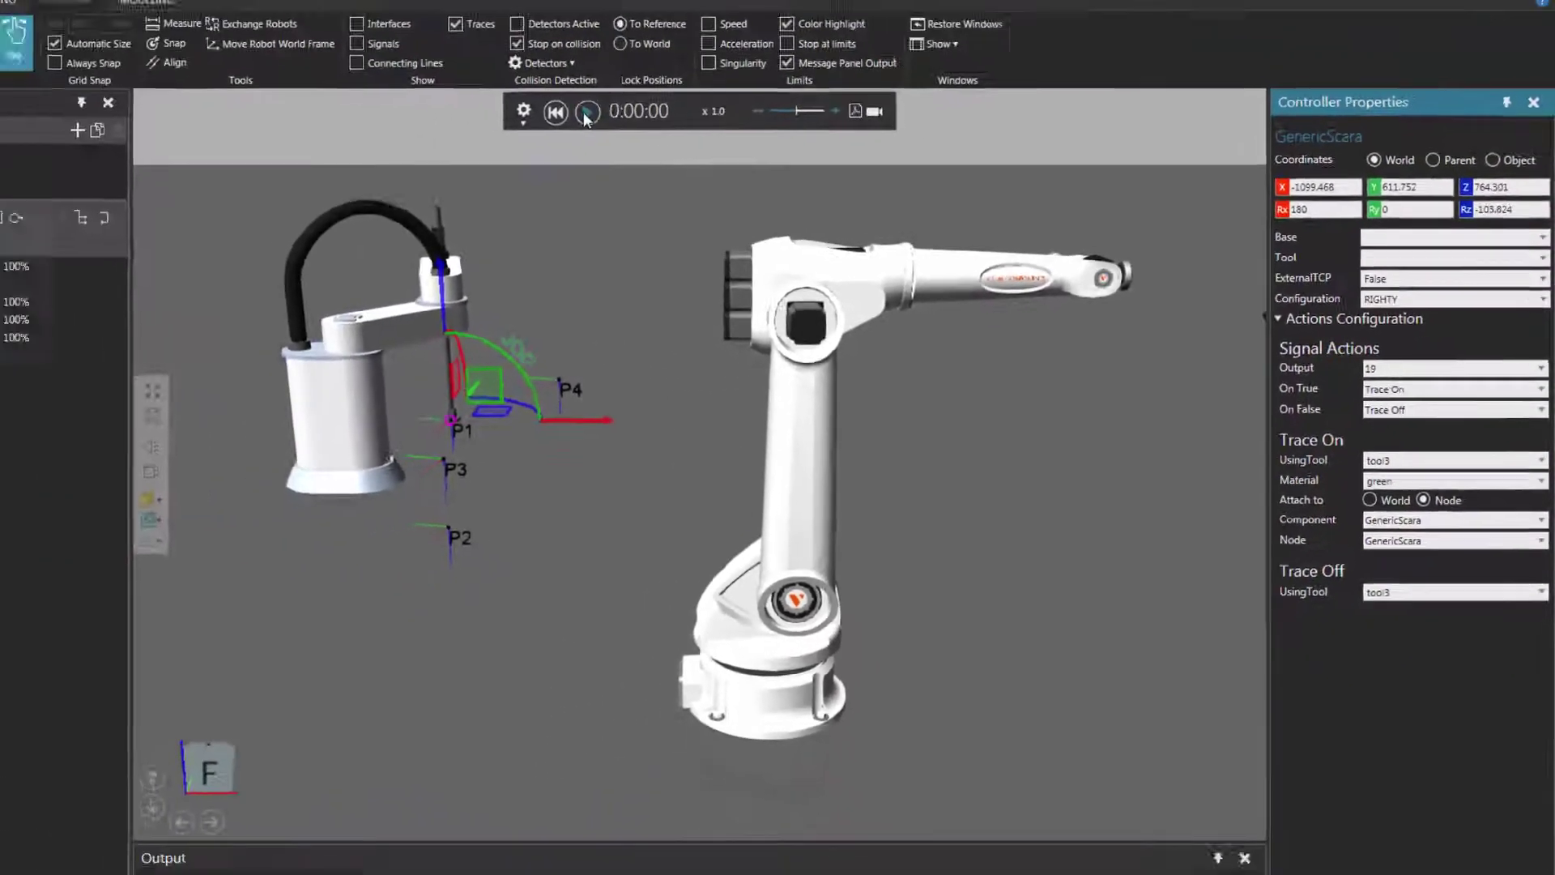
Run the simulation to watch the SCARA robot trace its motion path, and reset it to the start.
click(236, 27)
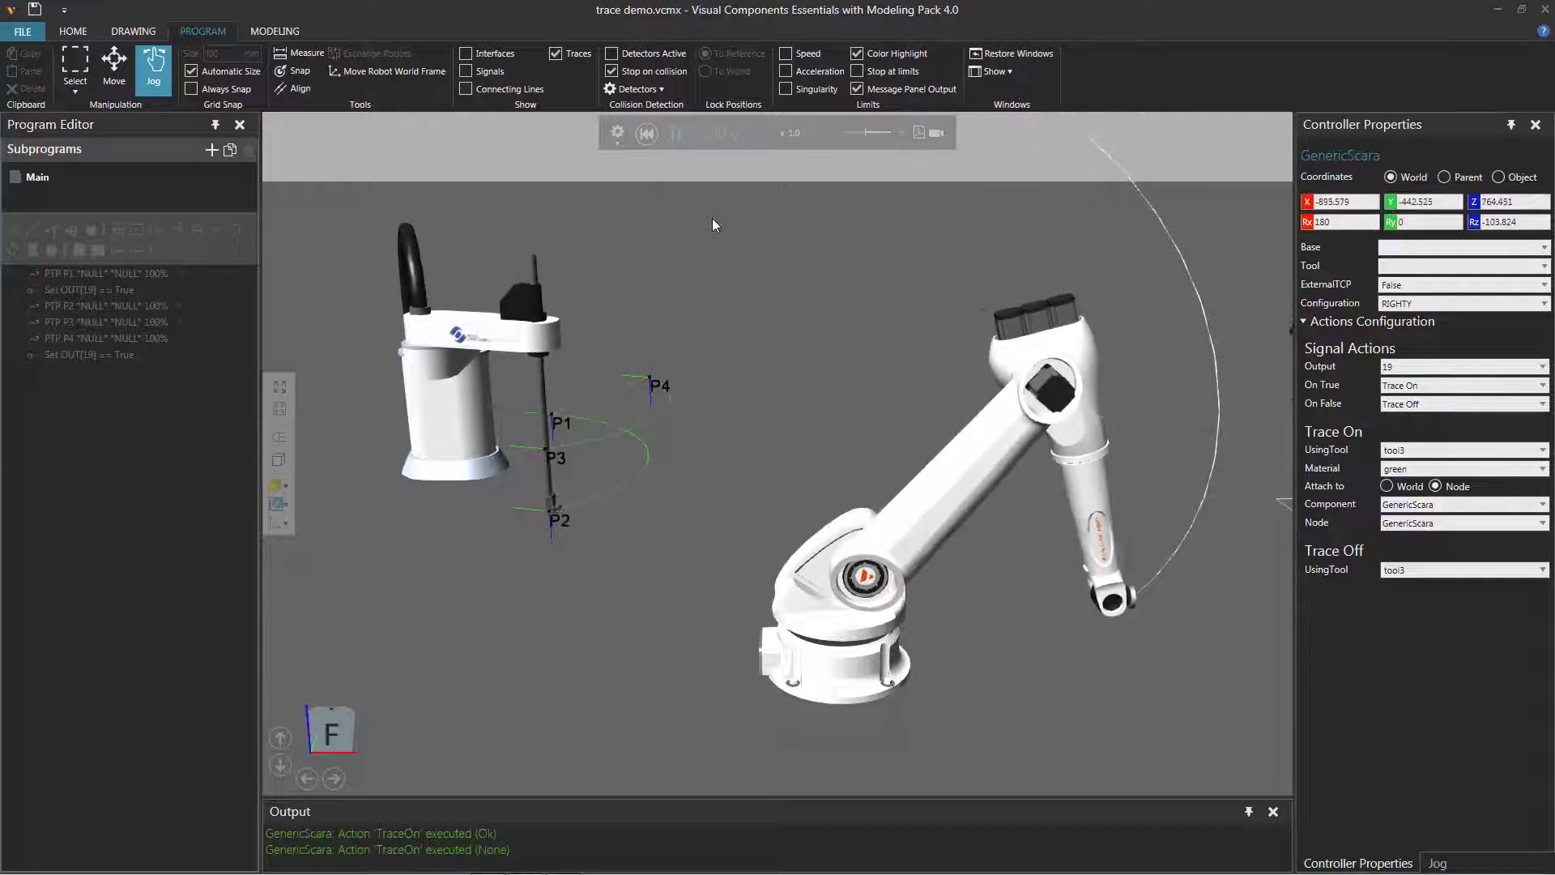
click(646, 133)
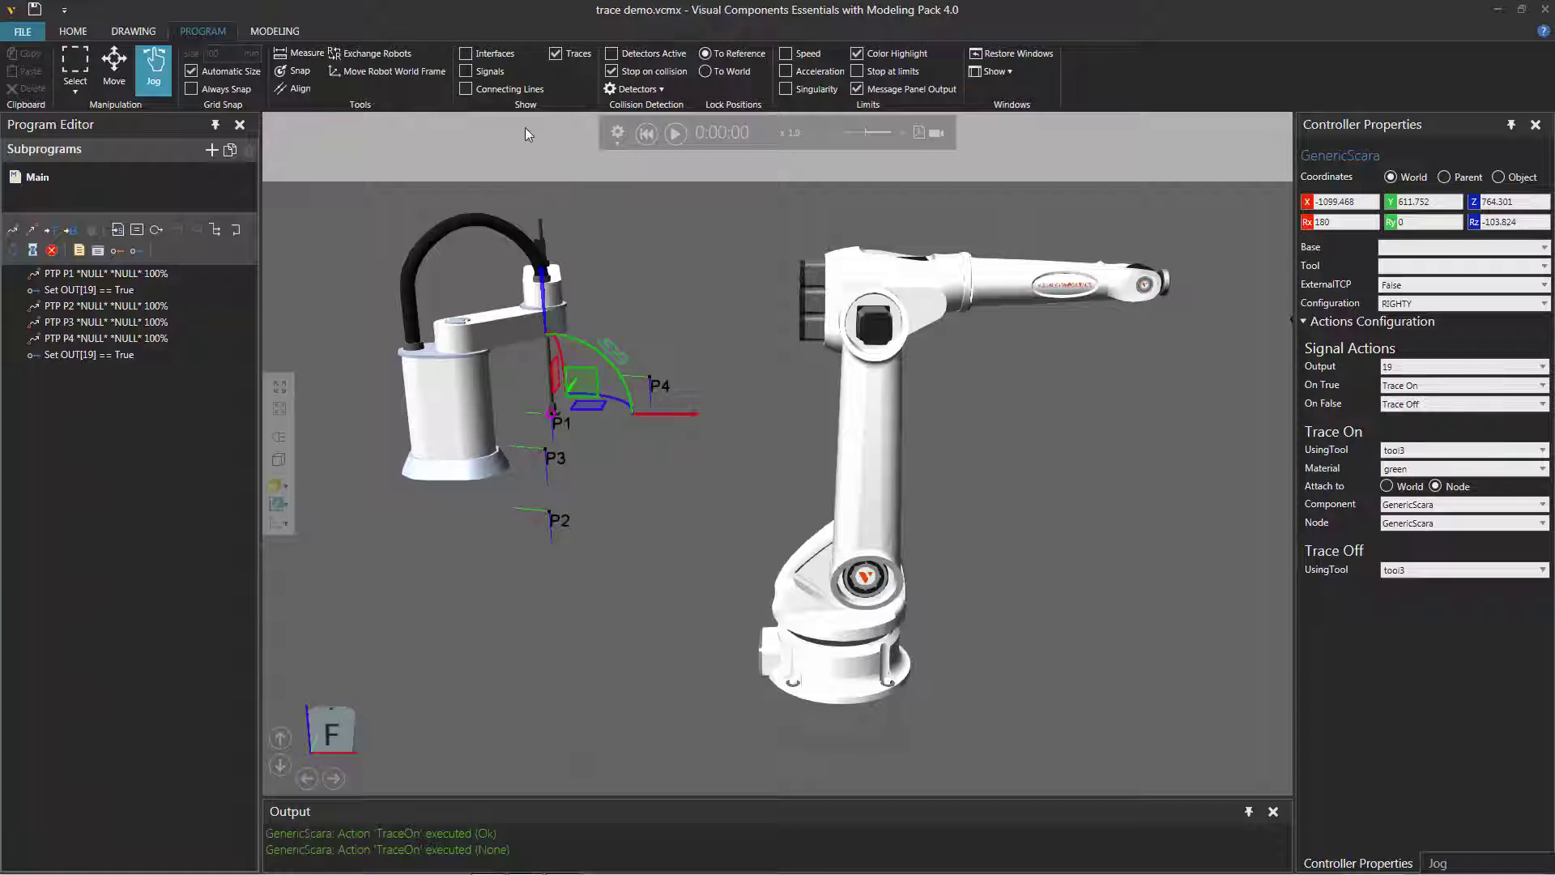
Turn on the connecting lines between robot positions and examine the direction markers between P1, P2, P3 and P4.
click(465, 88)
scroll(614, 315, up, 4)
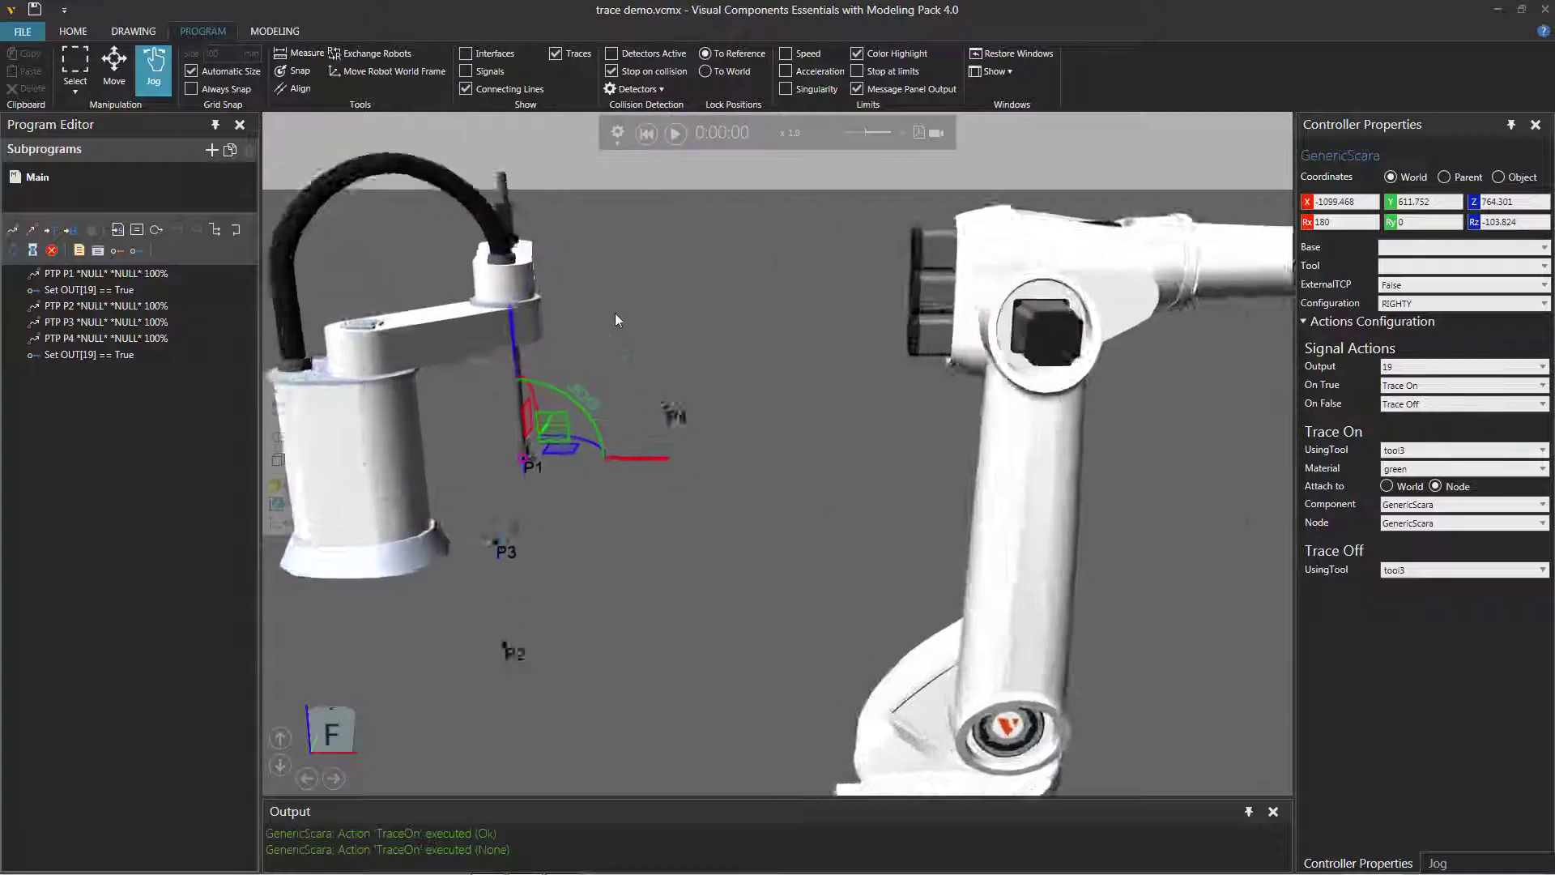
right_drag(713, 611, 862, 496)
right_drag(860, 580, 828, 593)
right_drag(593, 669, 643, 663)
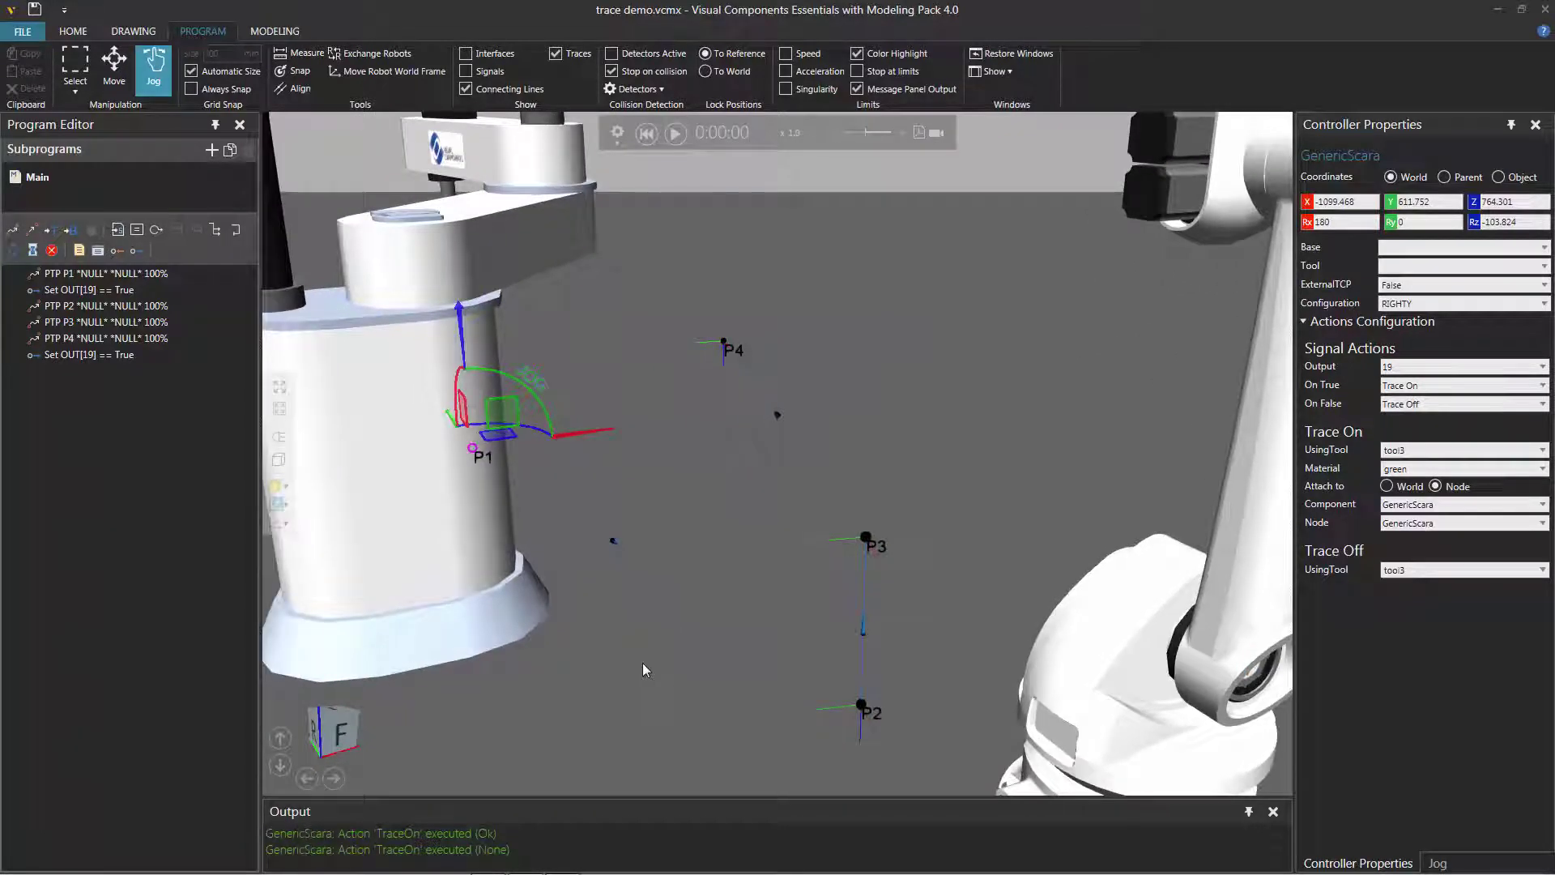
scroll(590, 593, up, 3)
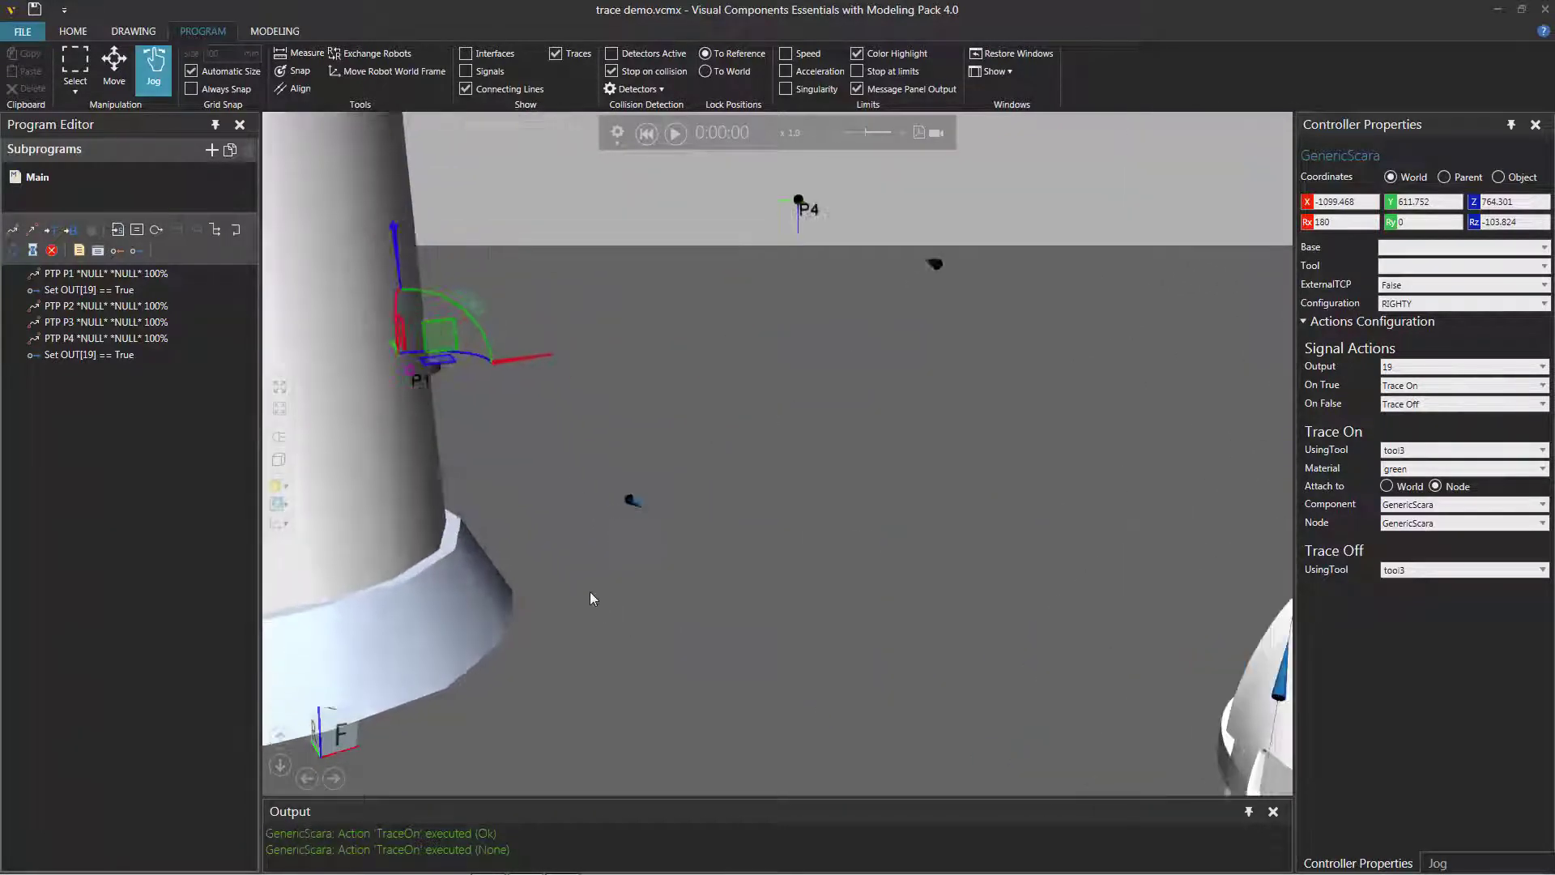
scroll(668, 639, up, 3)
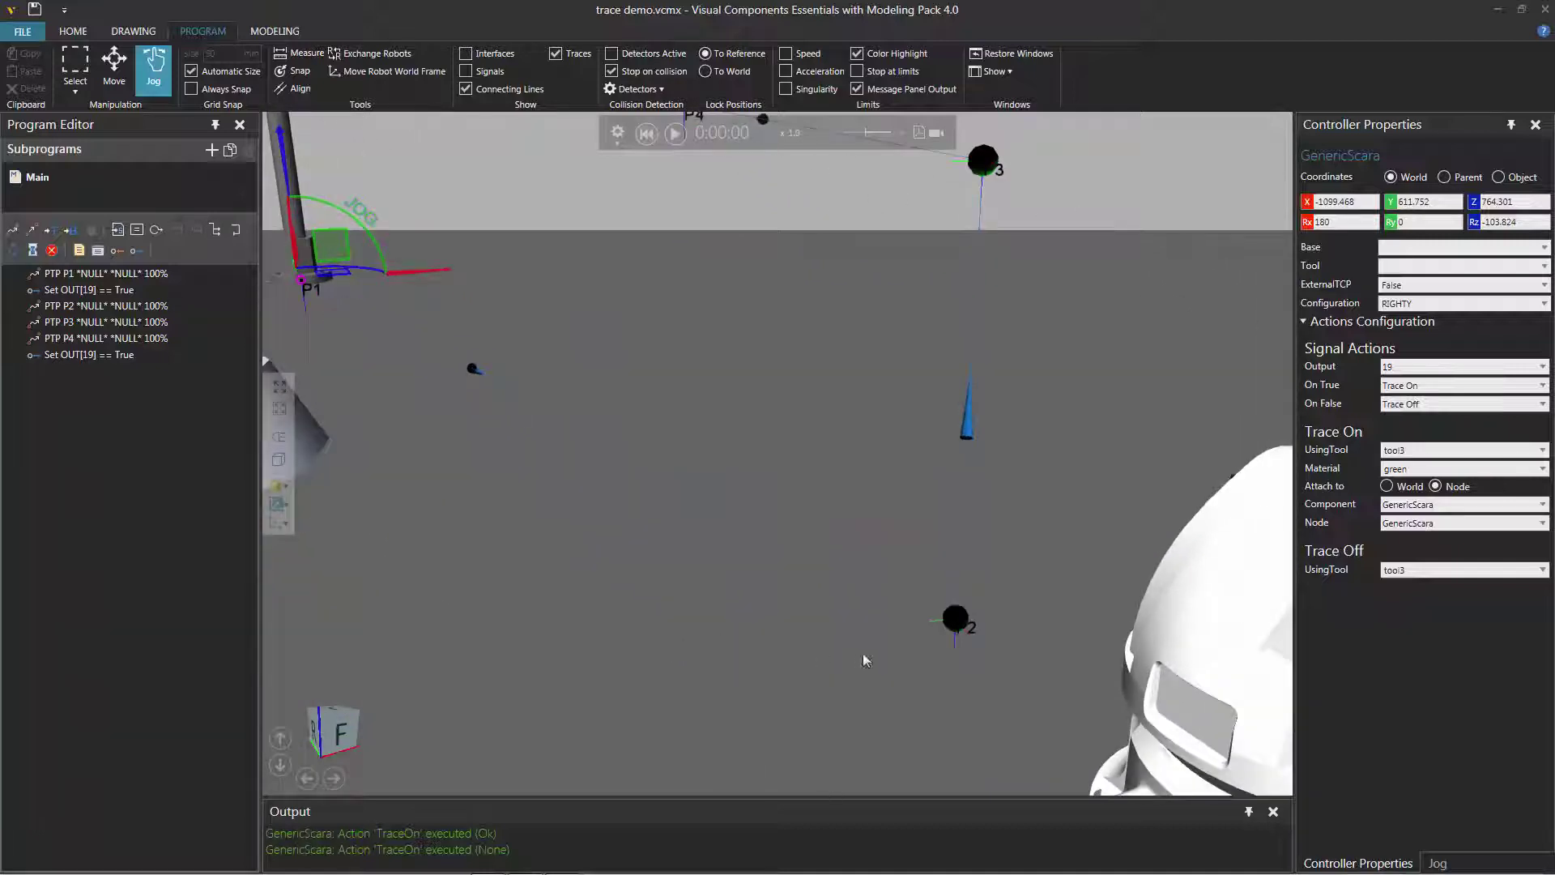
right_drag(1072, 426, 1046, 458)
scroll(1041, 468, down, 5)
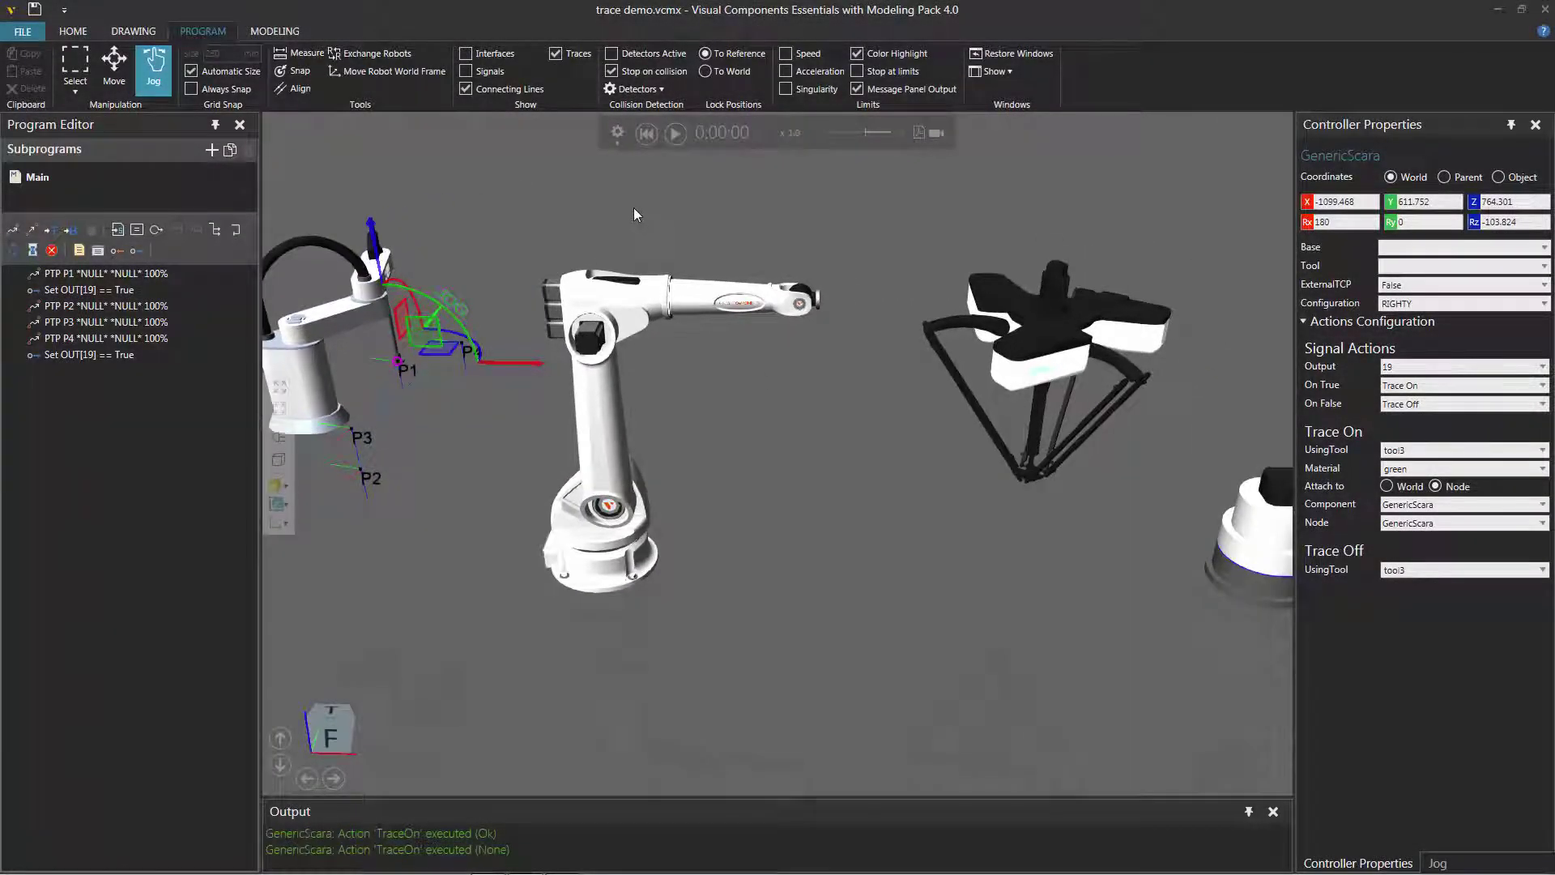
Clear the robot selection and run the simulation to watch the traces drawn by all robots in the layout.
click(81, 71)
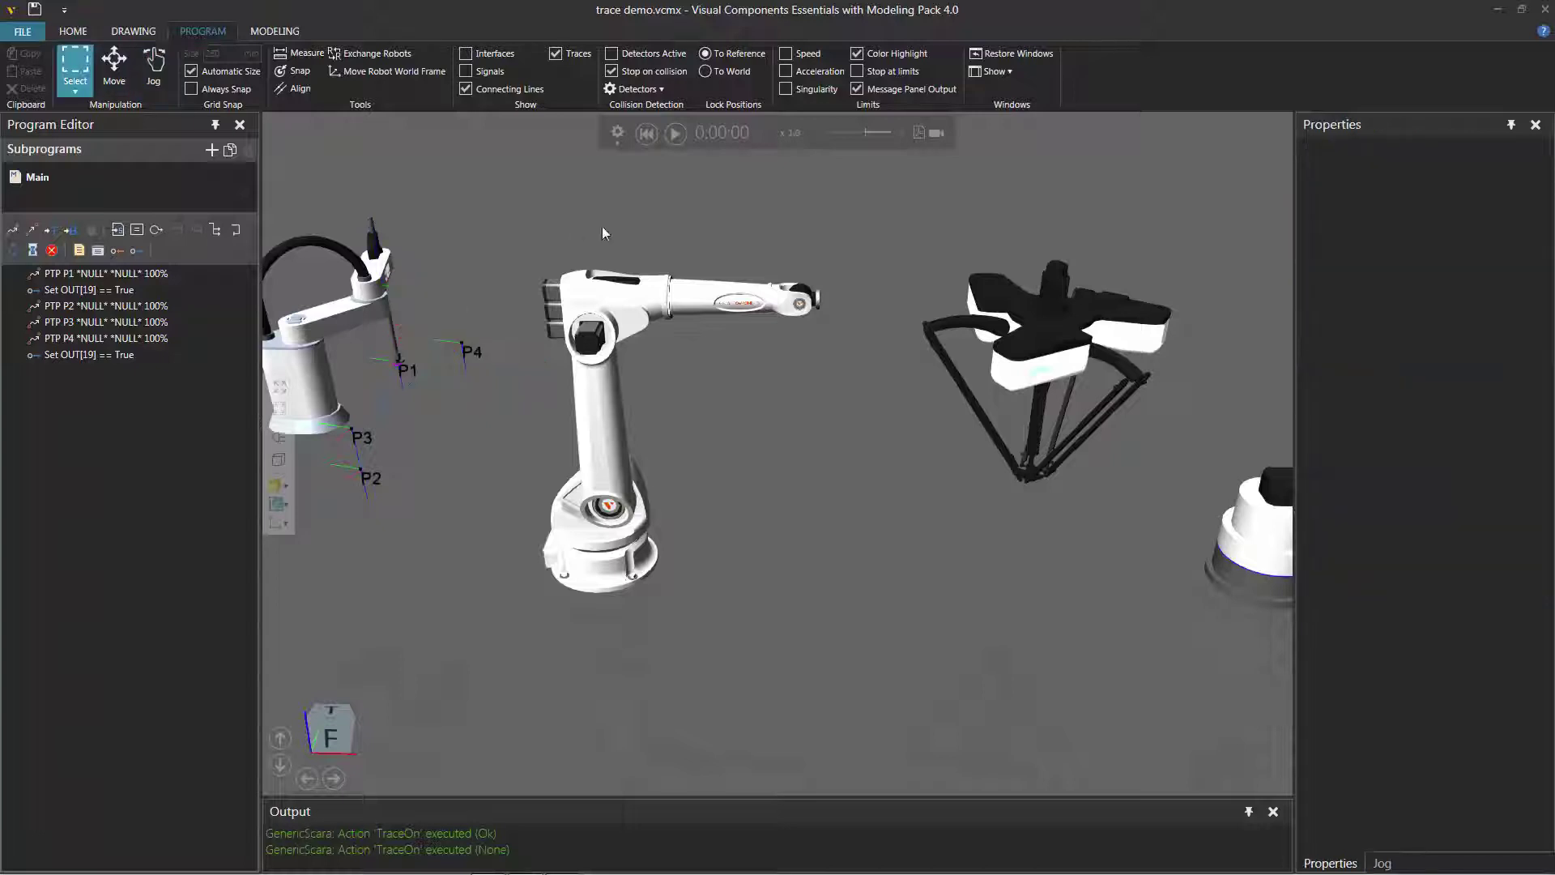
click(677, 133)
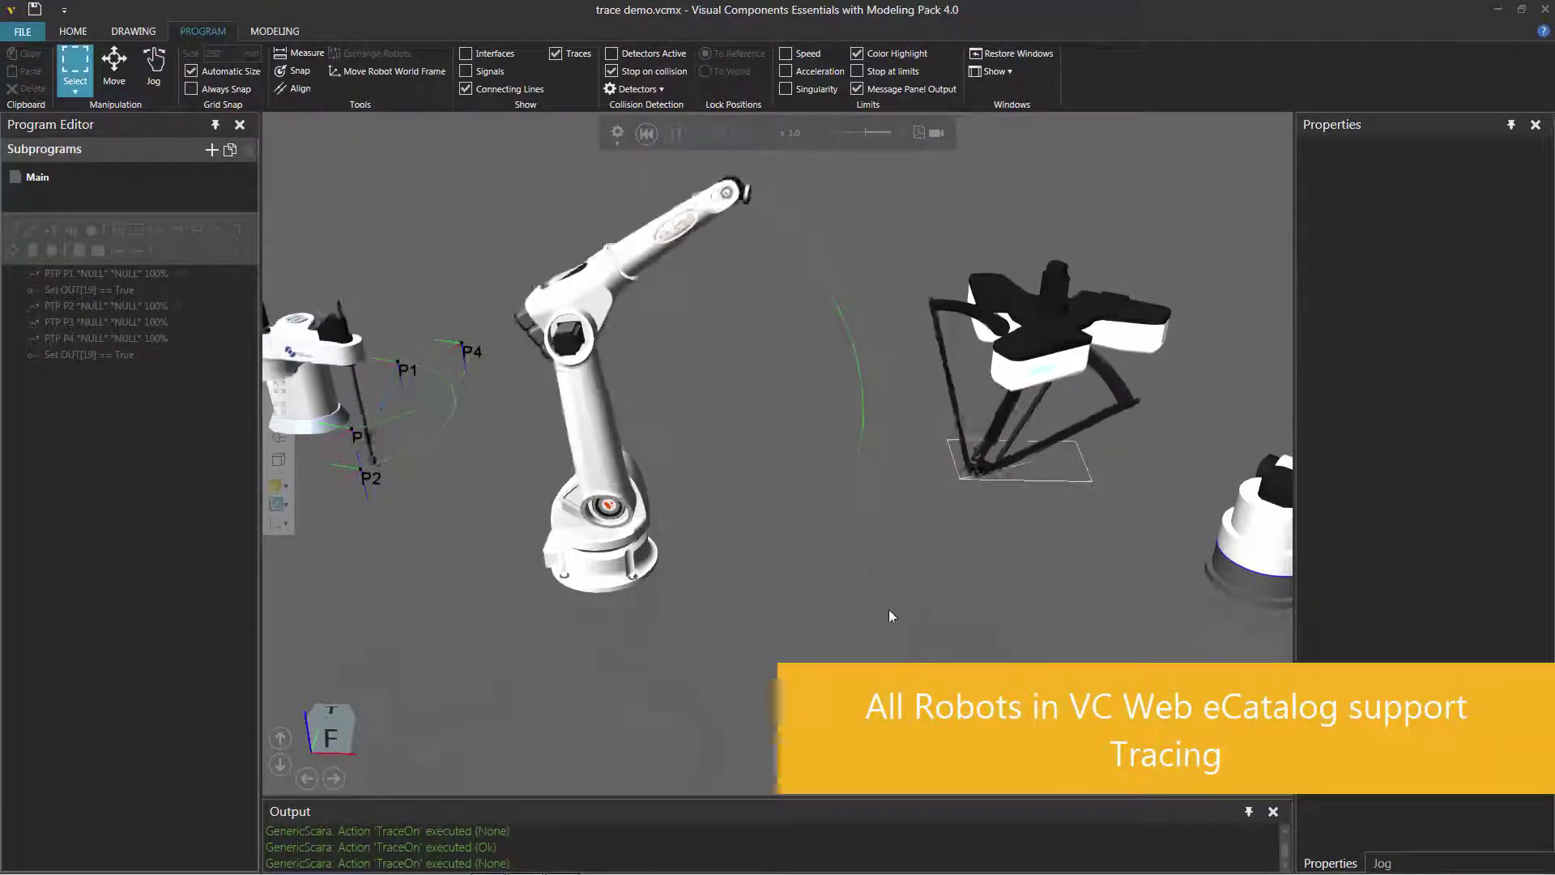
middle_drag(921, 683, 837, 693)
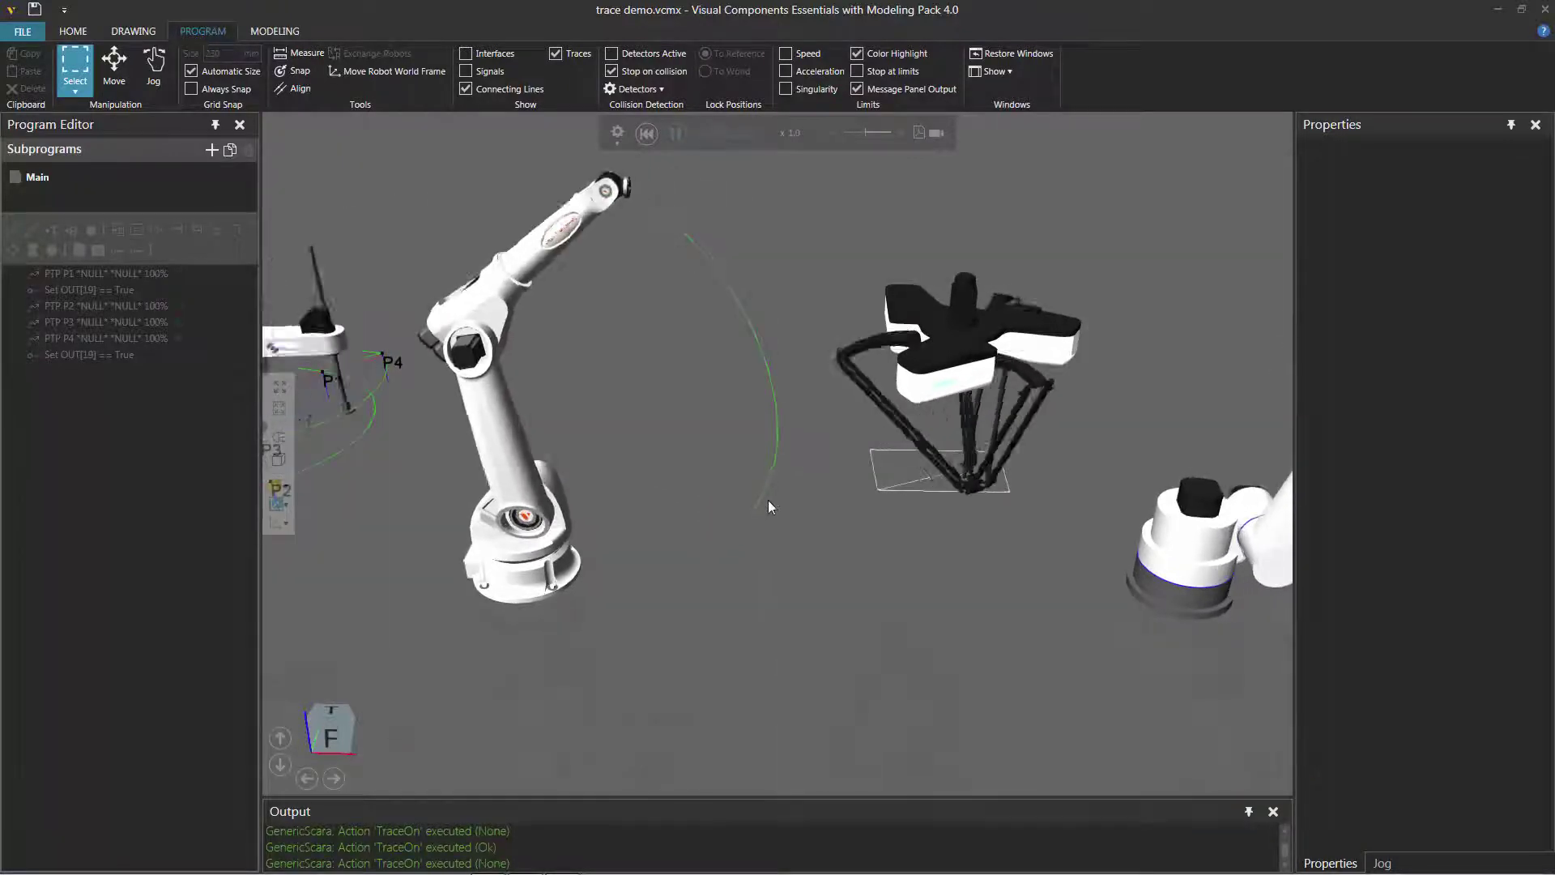
Select the articulated robot for jogging to follow its program, and pause the simulation while viewing the welding robot.
click(166, 81)
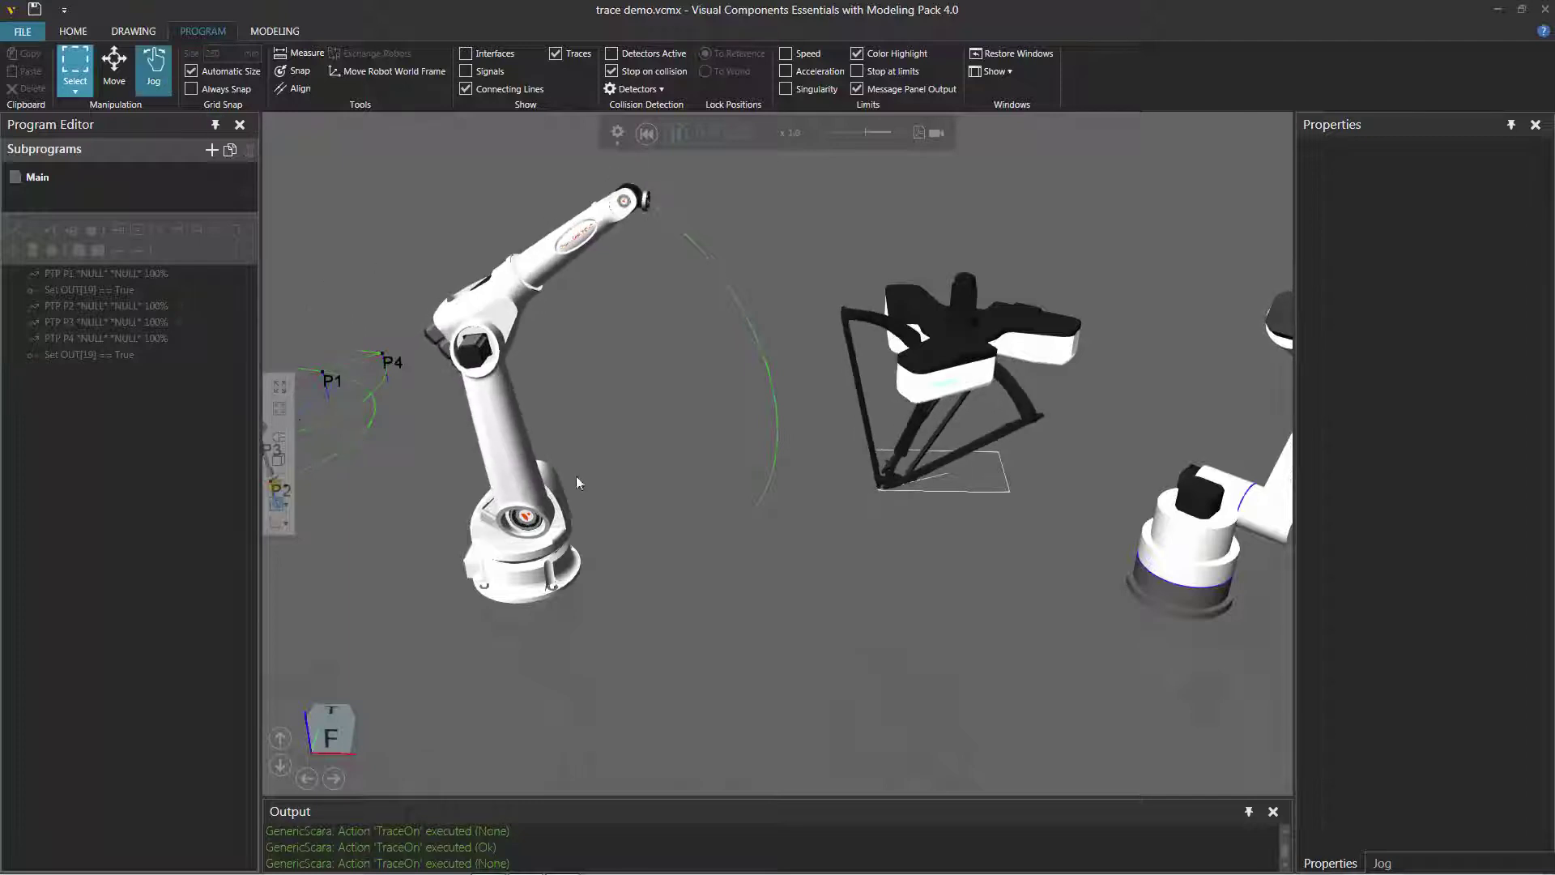
click(524, 475)
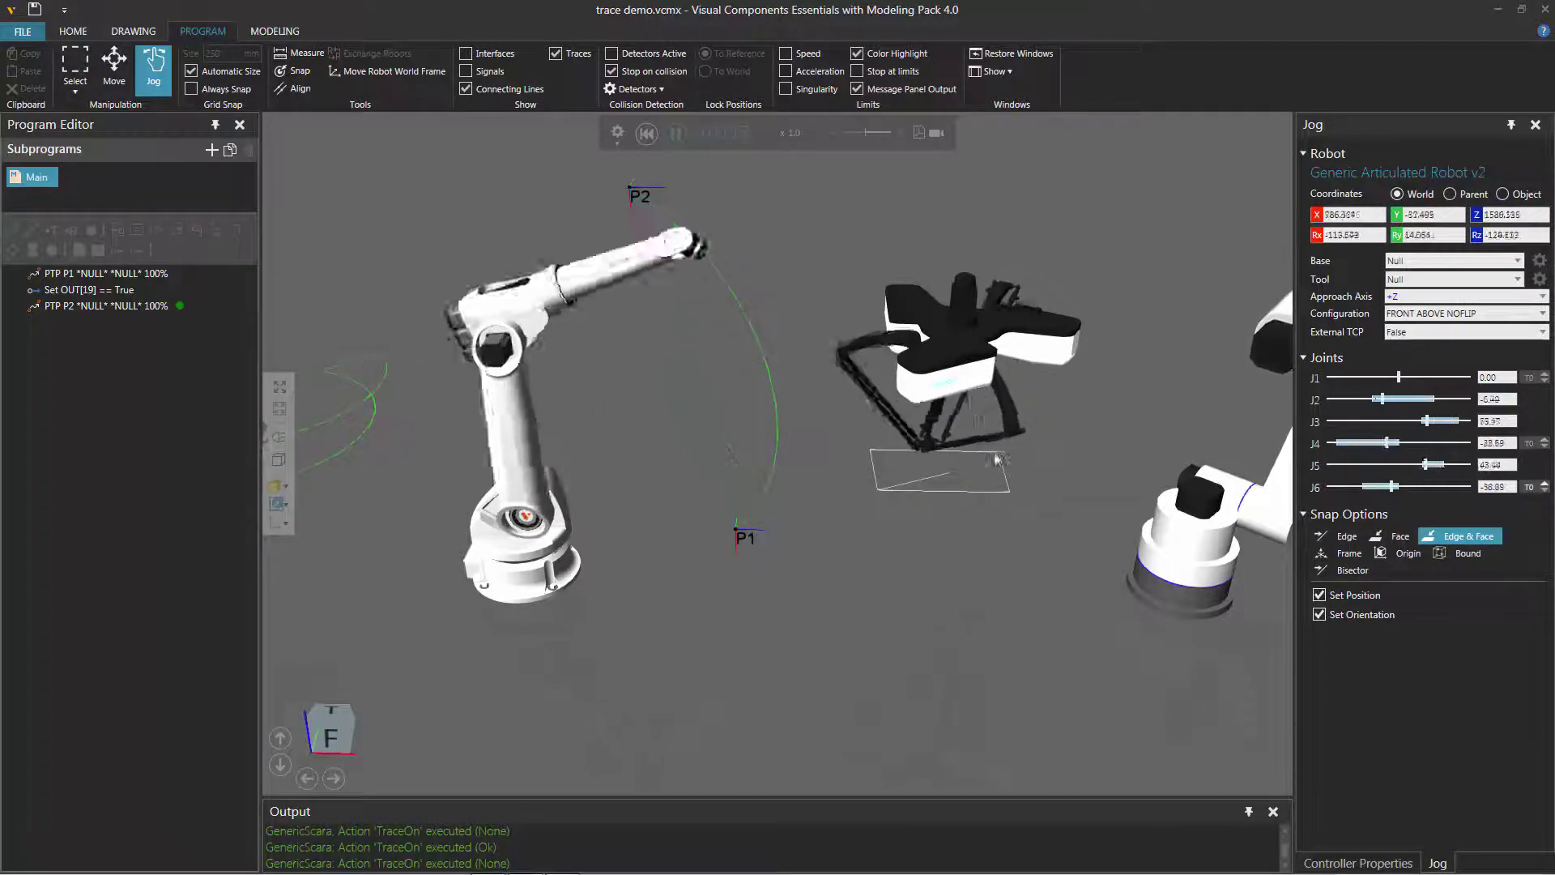
middle_drag(1039, 671, 613, 672)
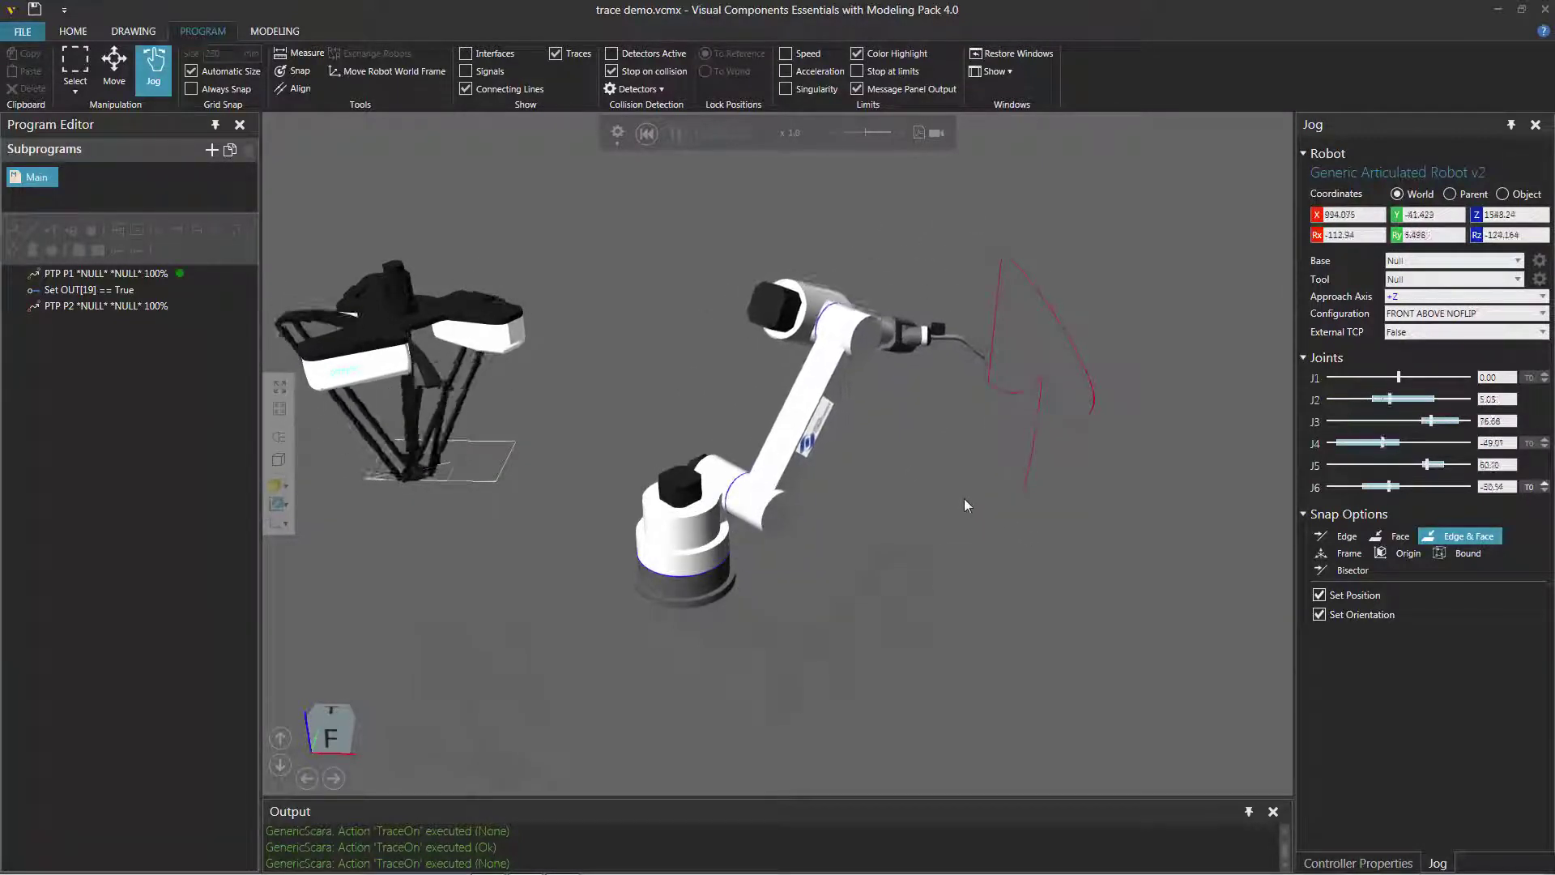
click(675, 133)
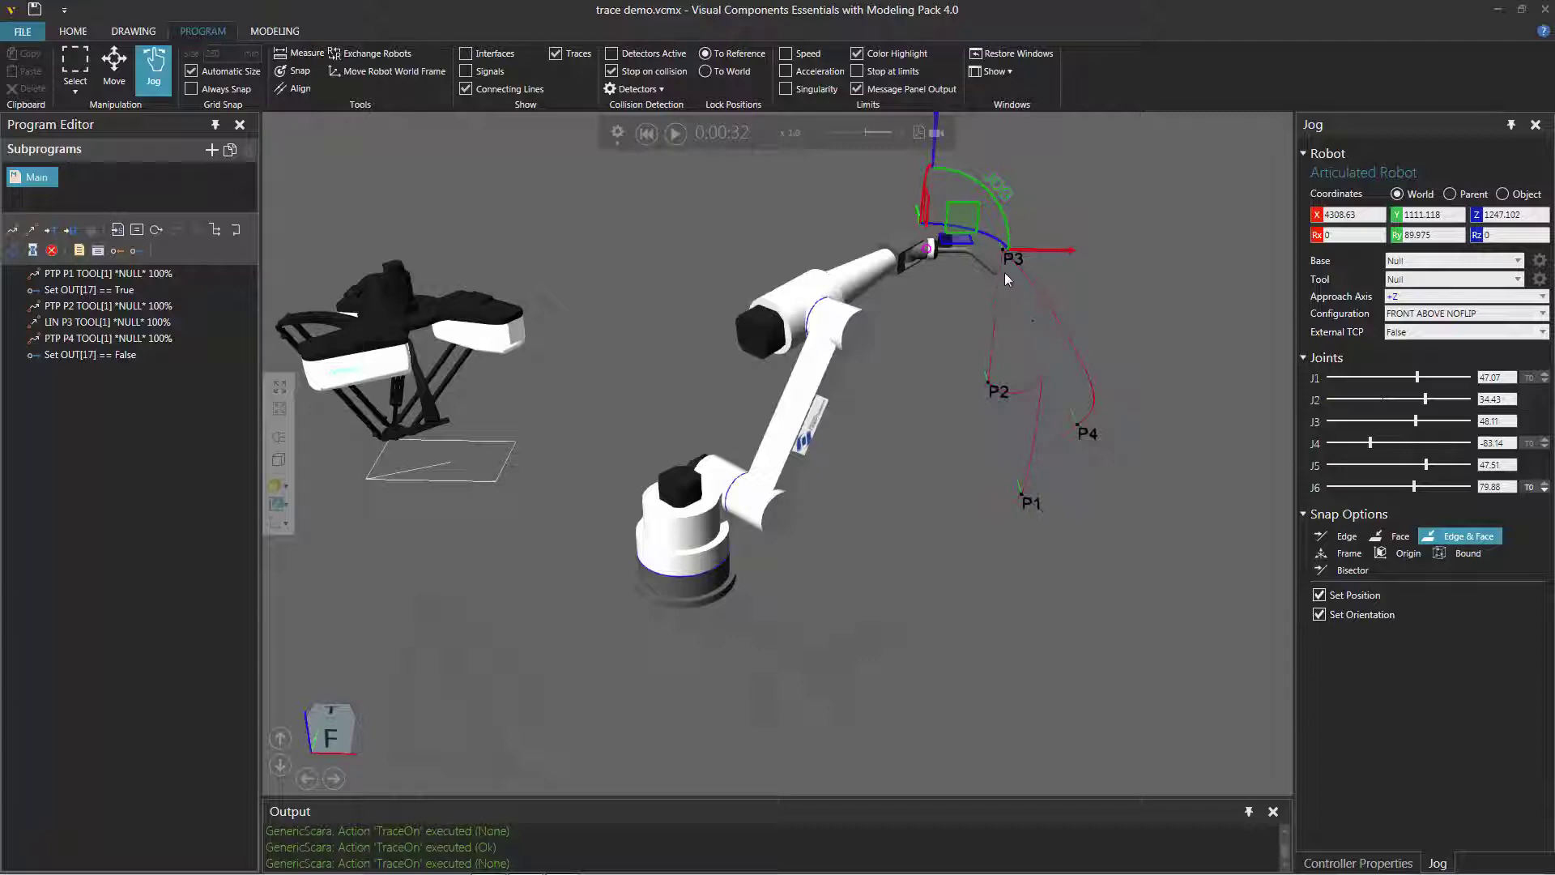
Set the welding robot's jog tool to TOOL[1] and its coordinates to Object.
scroll(987, 301, up, 8)
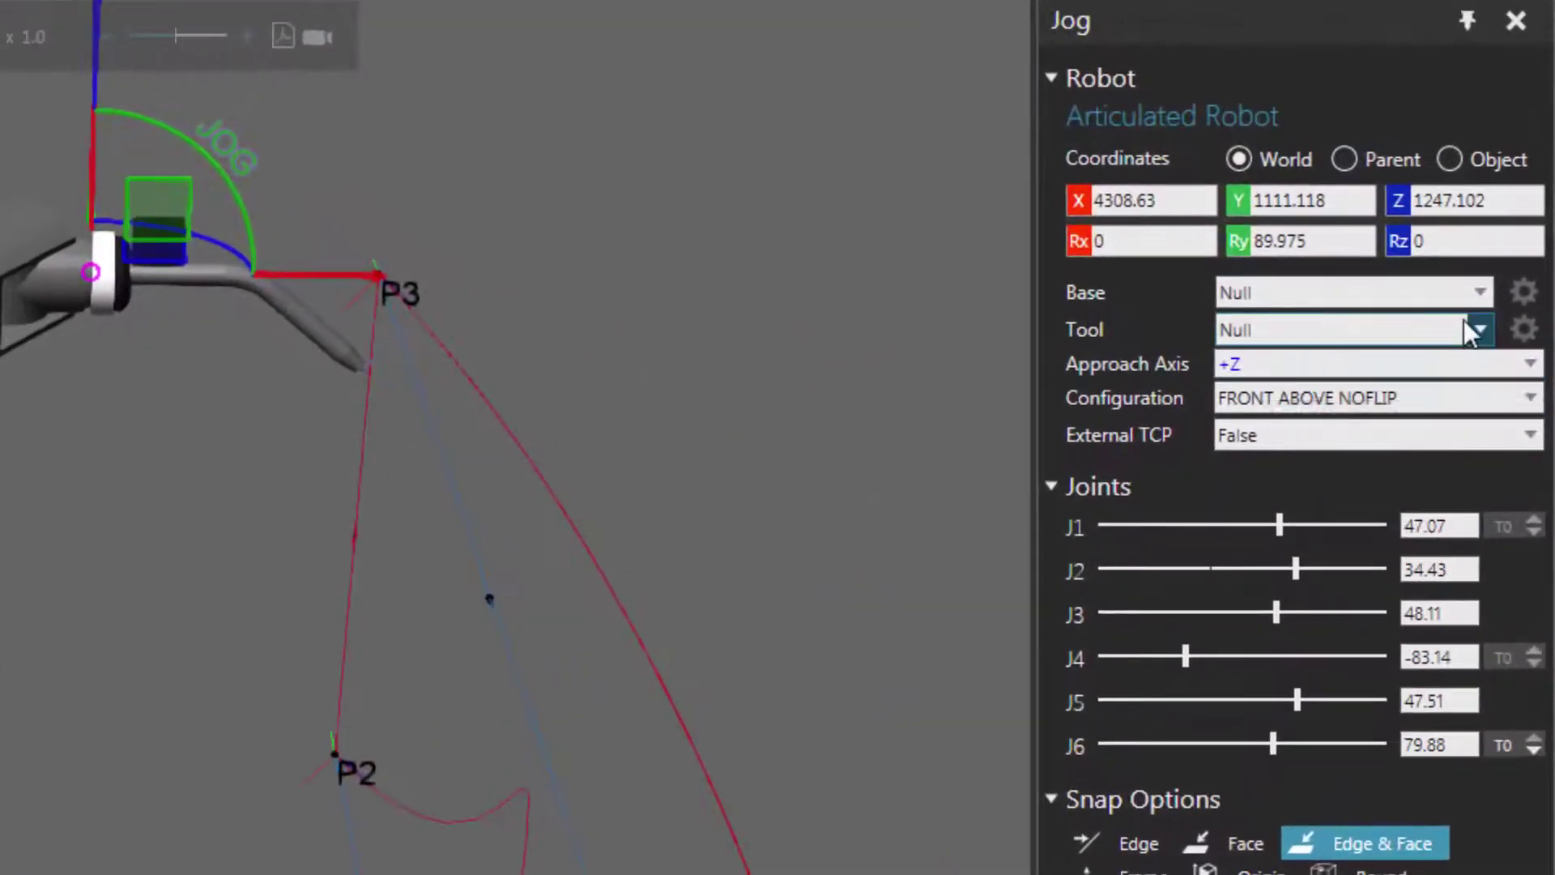
click(1471, 332)
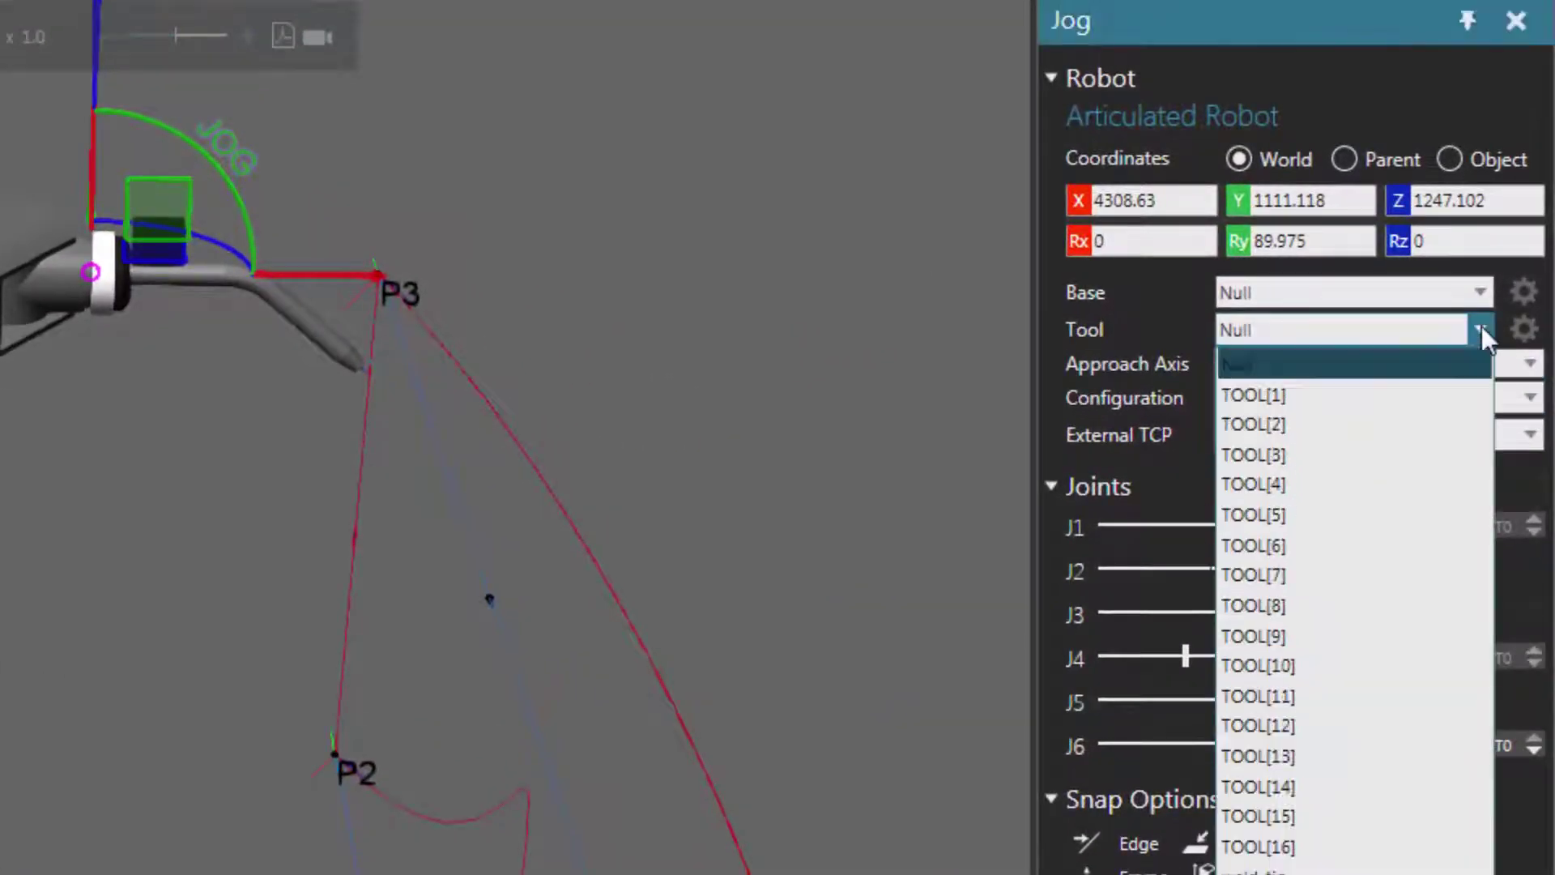
click(1414, 401)
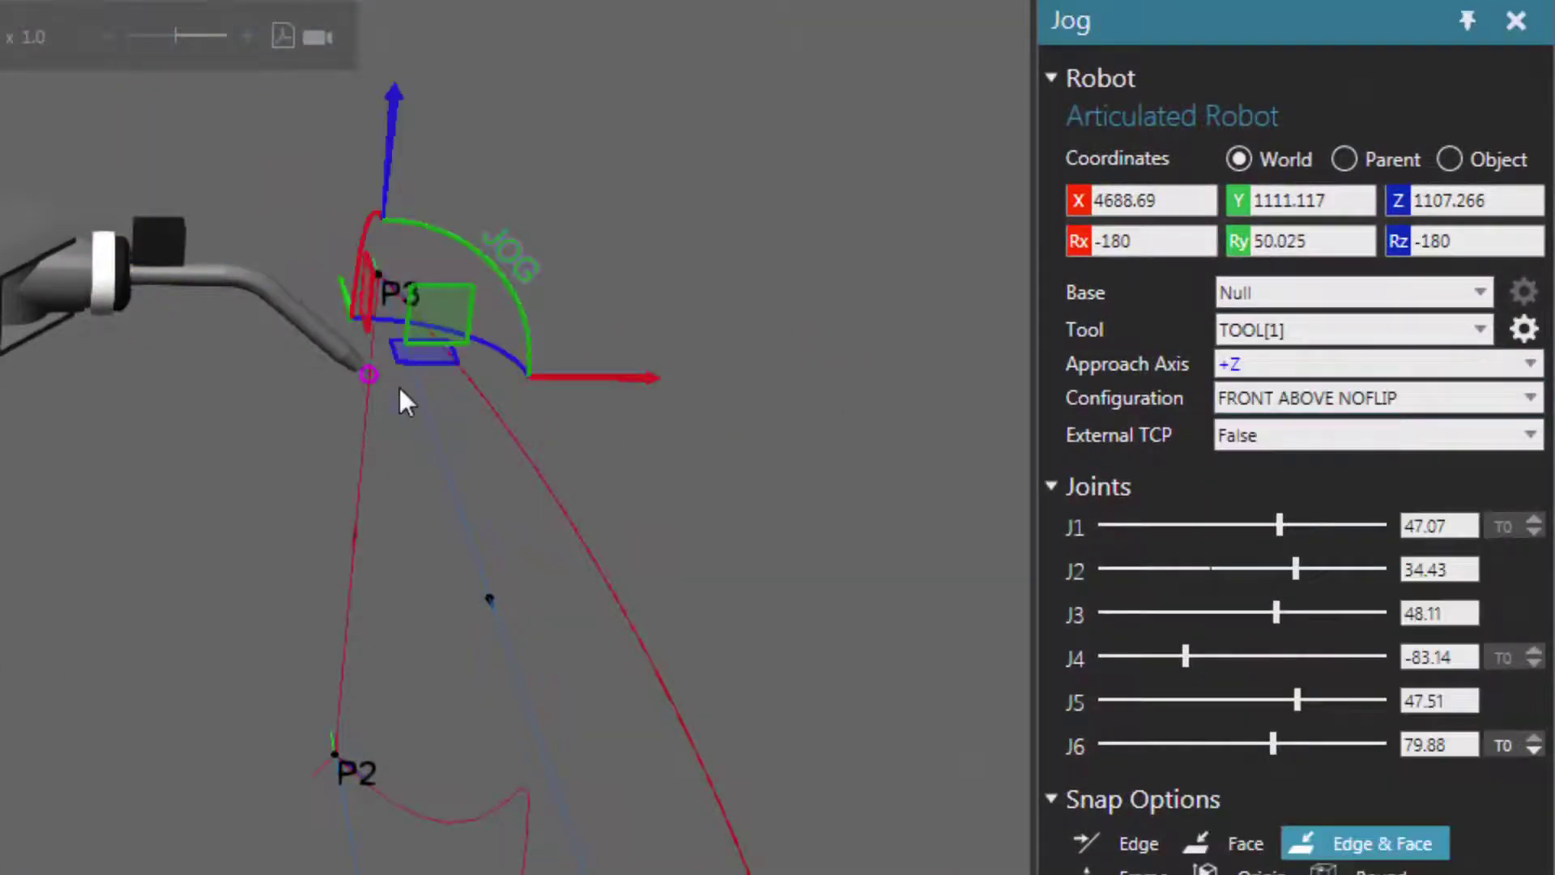
click(1452, 160)
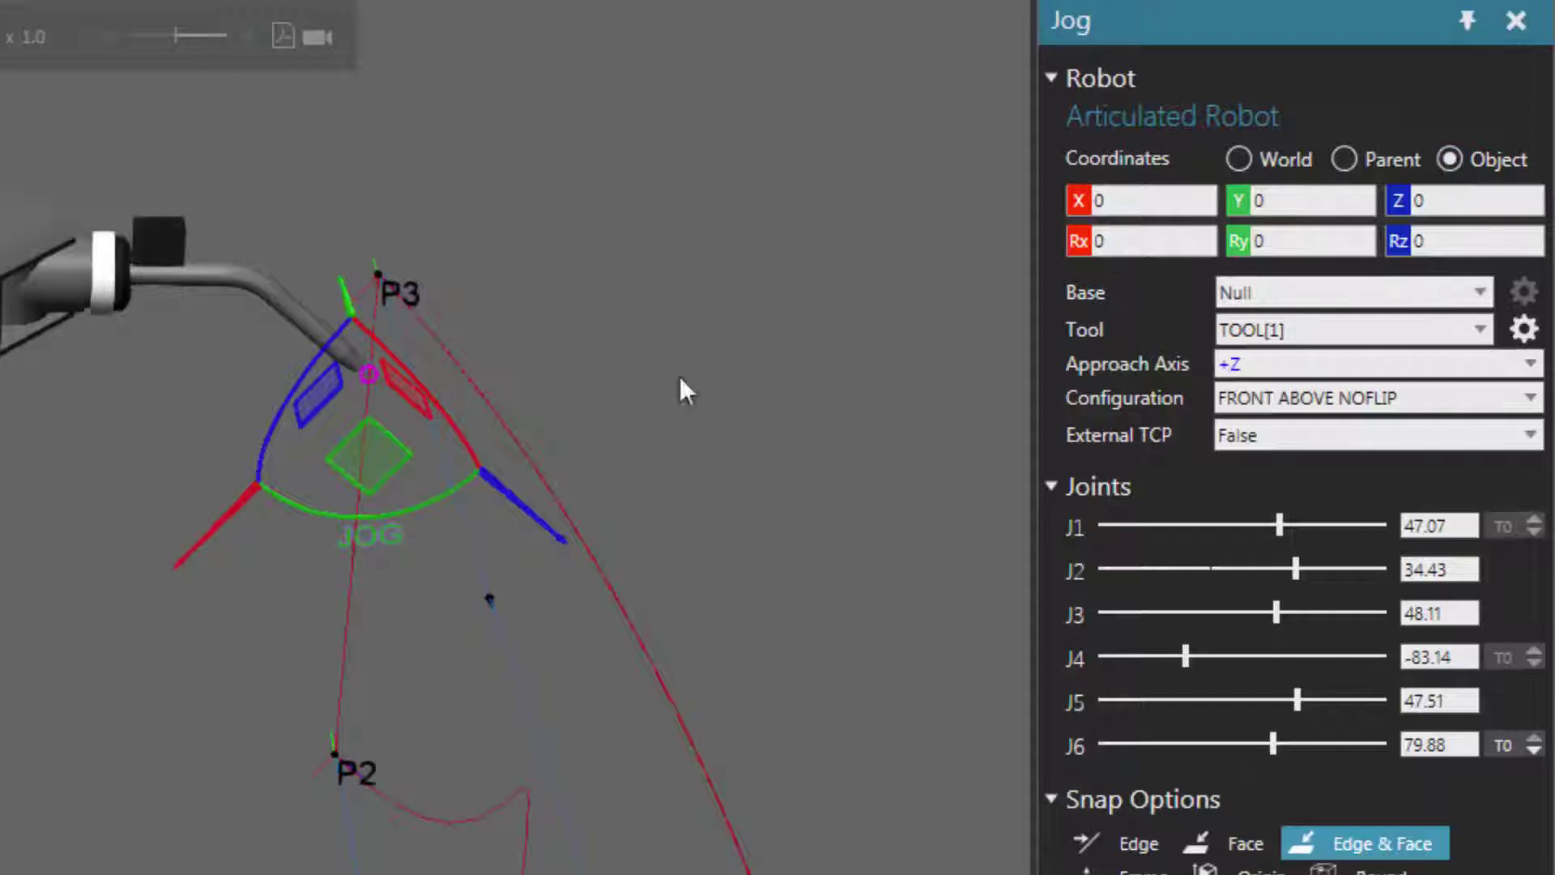
Run the simulation until the welding torch reaches position P3, and pause it there.
click(1, 36)
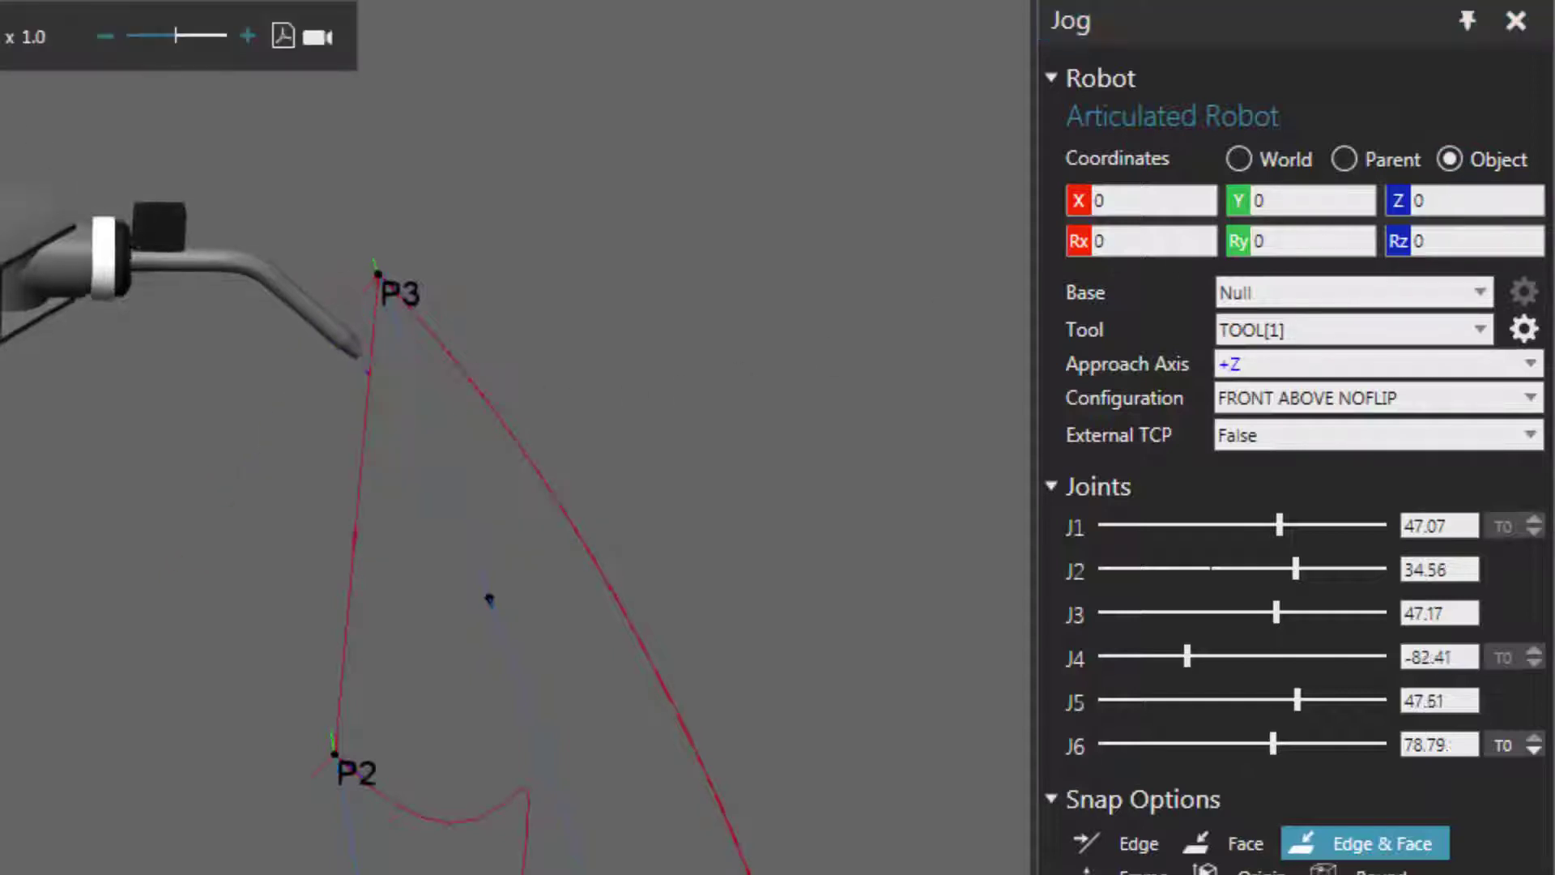
drag(29, 594, 14, 752)
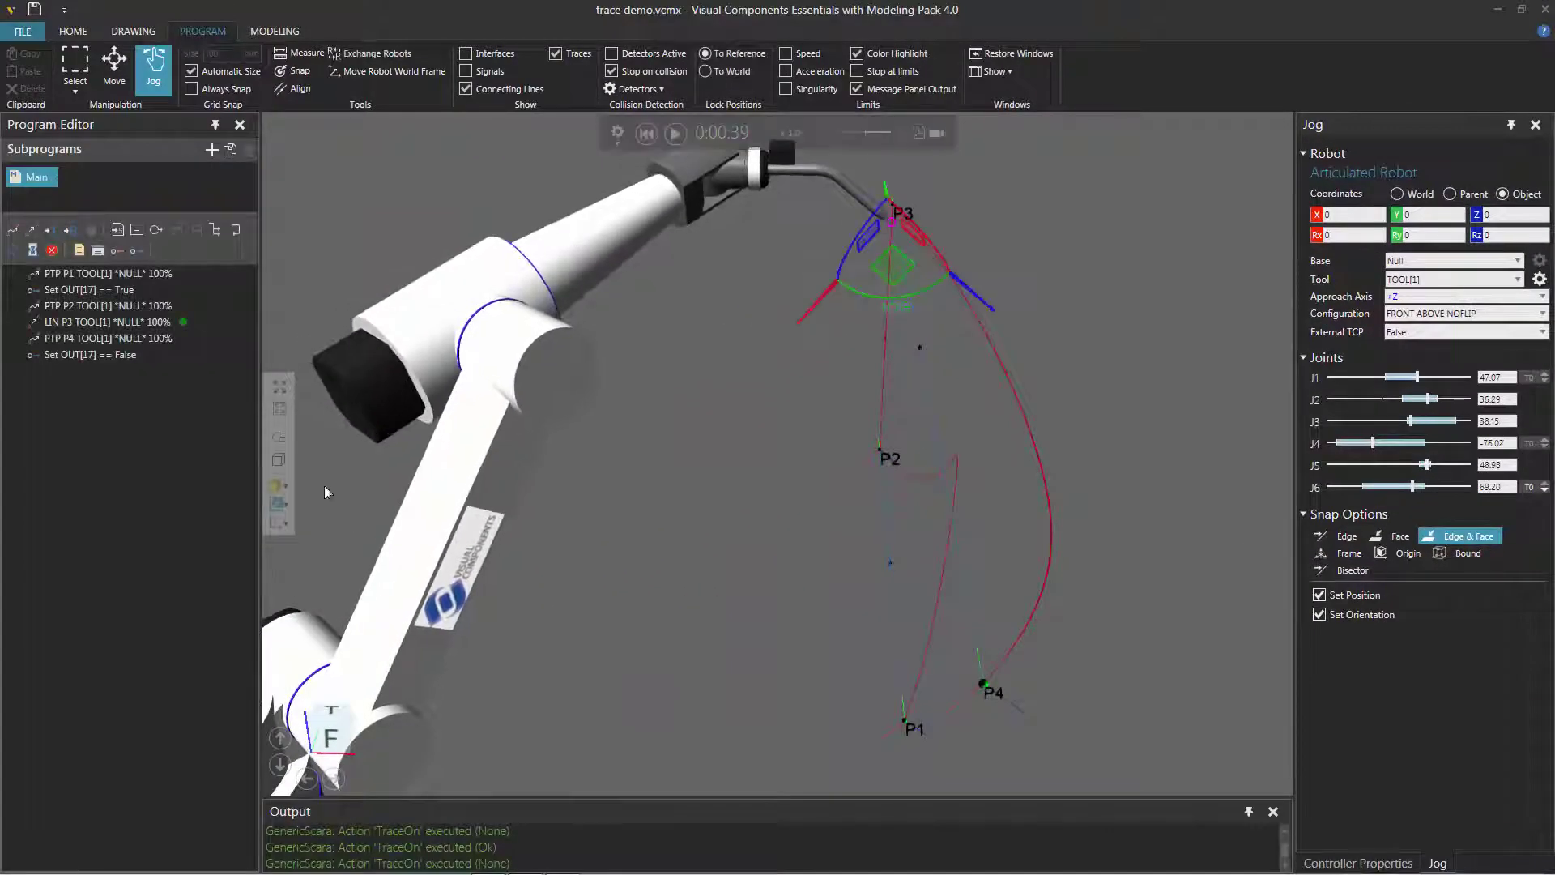
Display the robot tool frames in the 3D view and examine them at the welding torch tip without the jog manipulator.
click(279, 504)
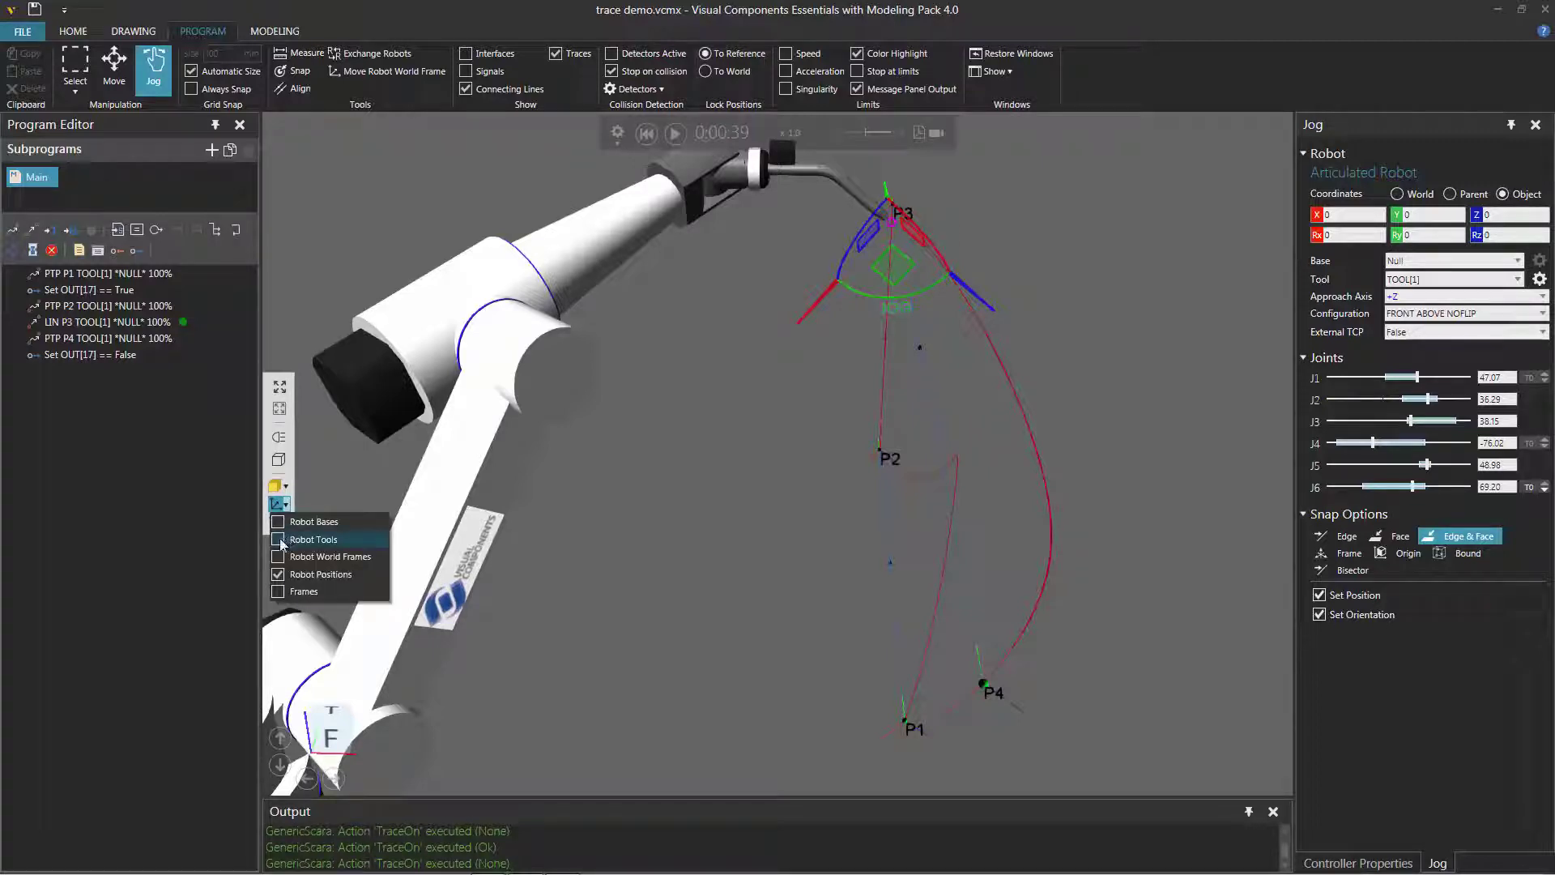
click(287, 539)
right_drag(1004, 267, 1020, 334)
click(87, 65)
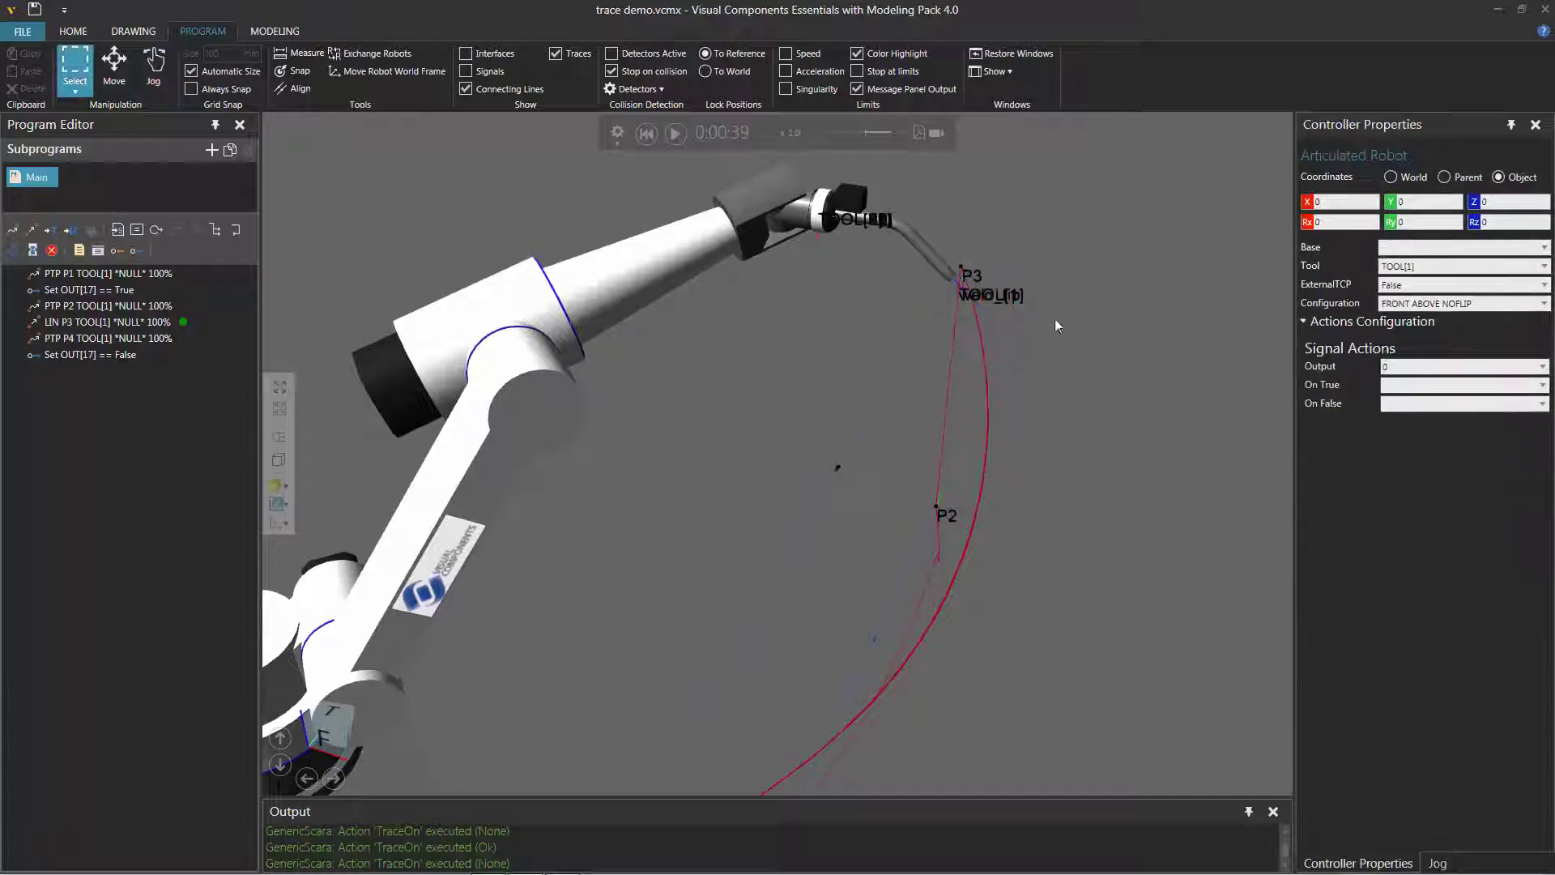
scroll(975, 298, down, 5)
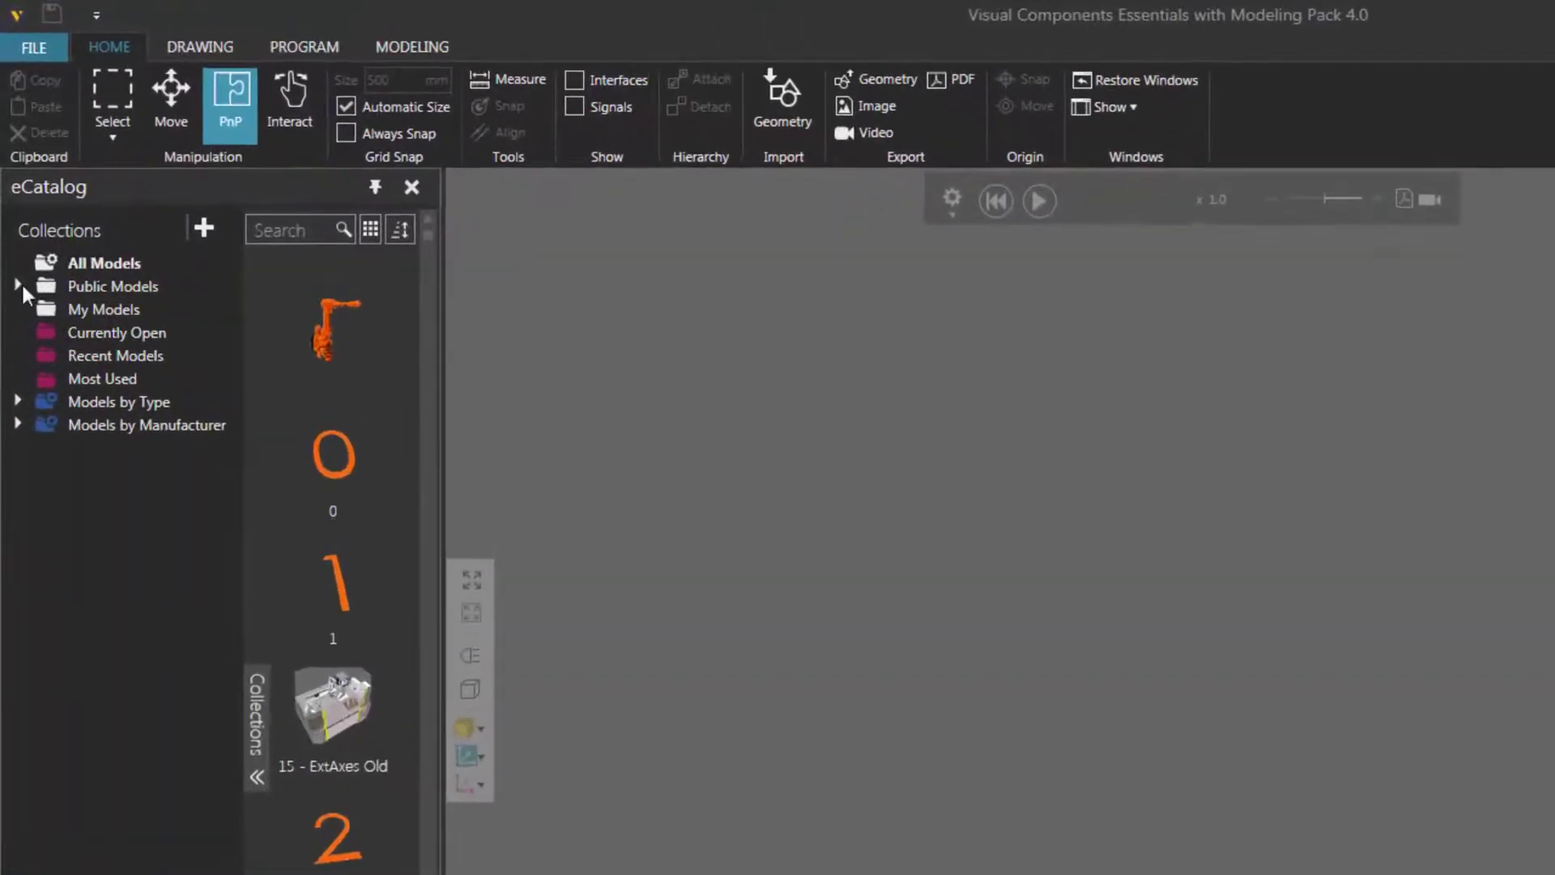
Open the 15 - ExtAxes Old layout from the public eCatalog 4.0 Layouts folder and view its welding cell up close.
click(17, 285)
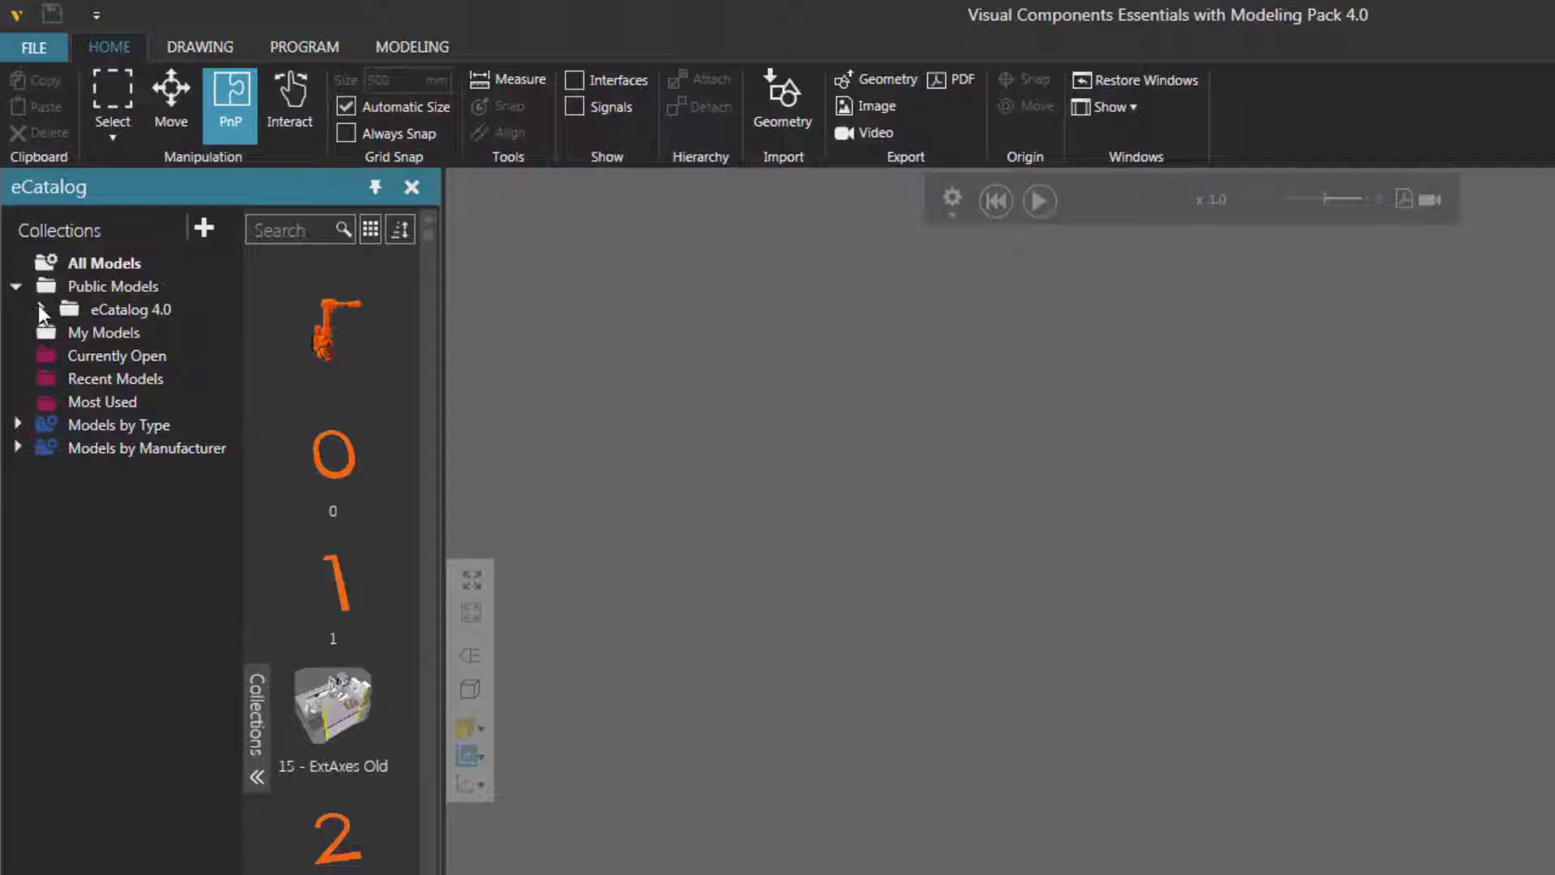
click(40, 309)
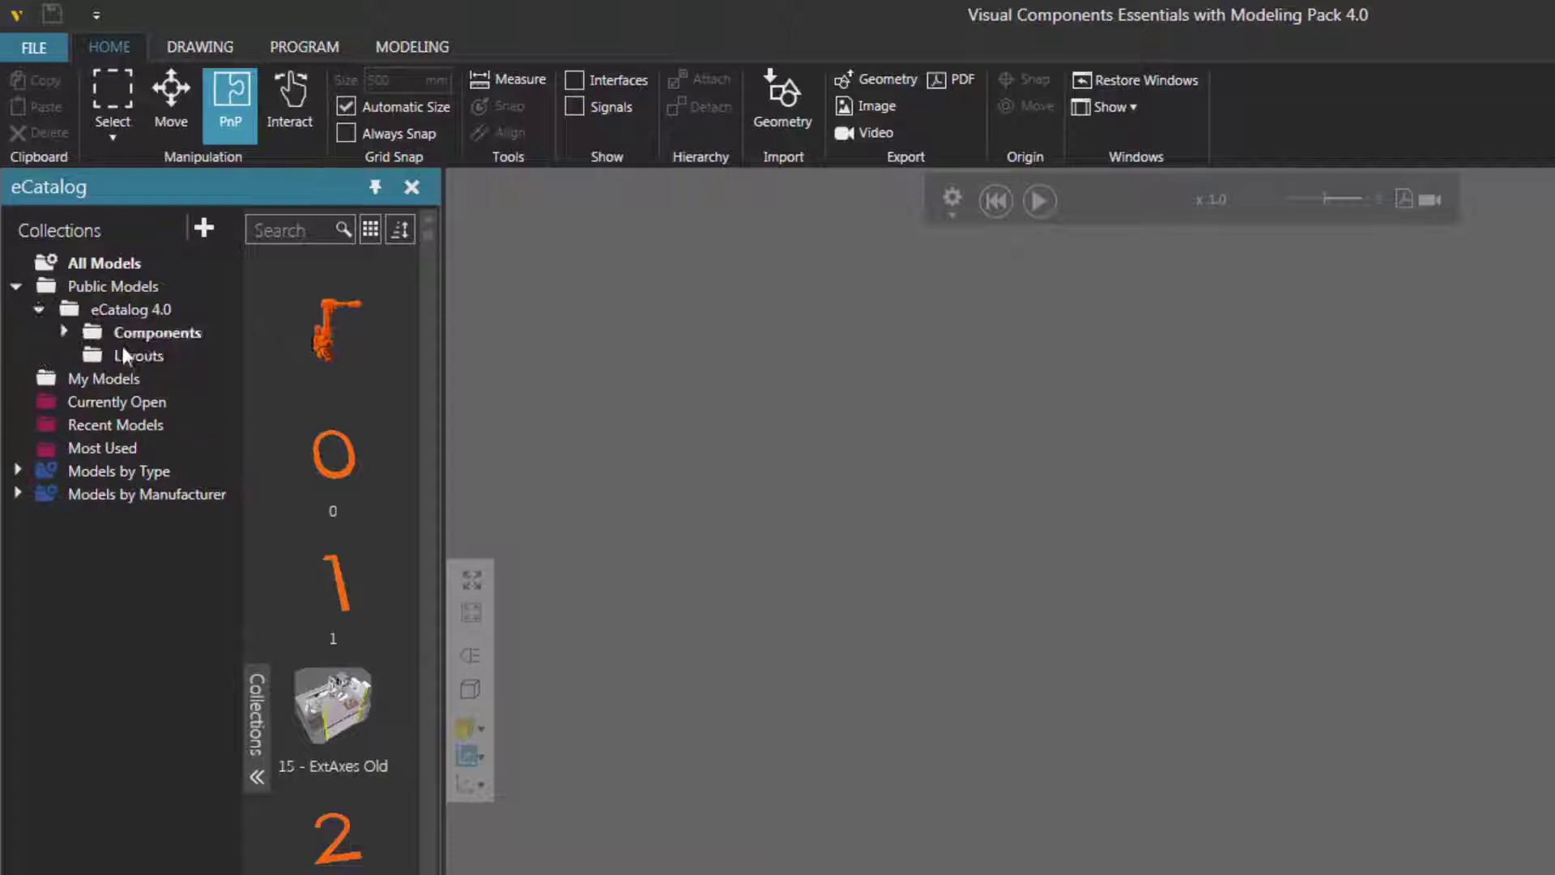
click(146, 357)
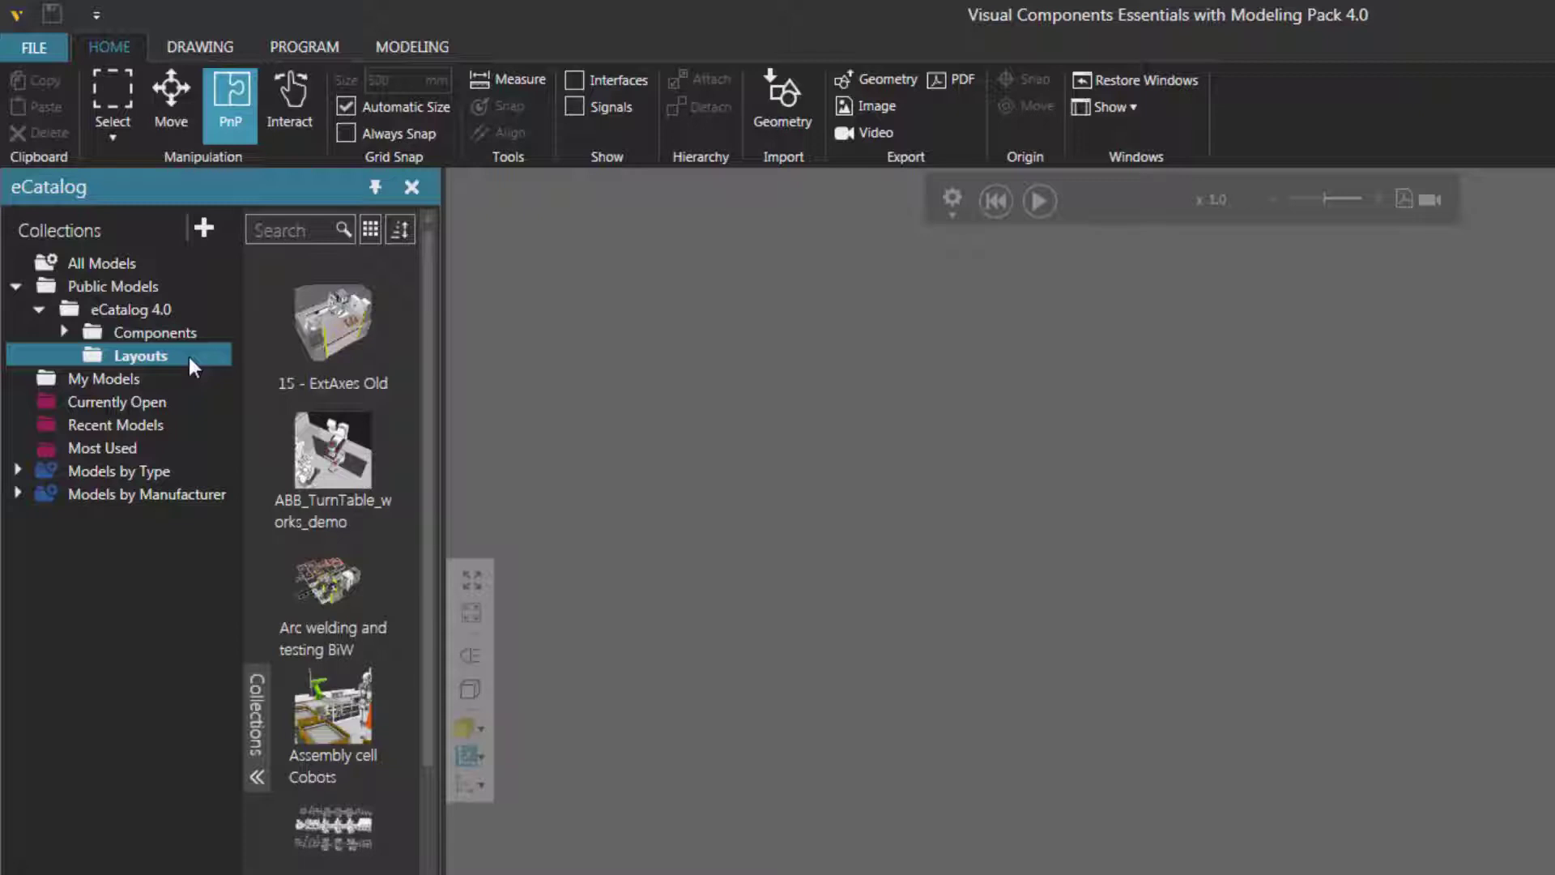
click(343, 327)
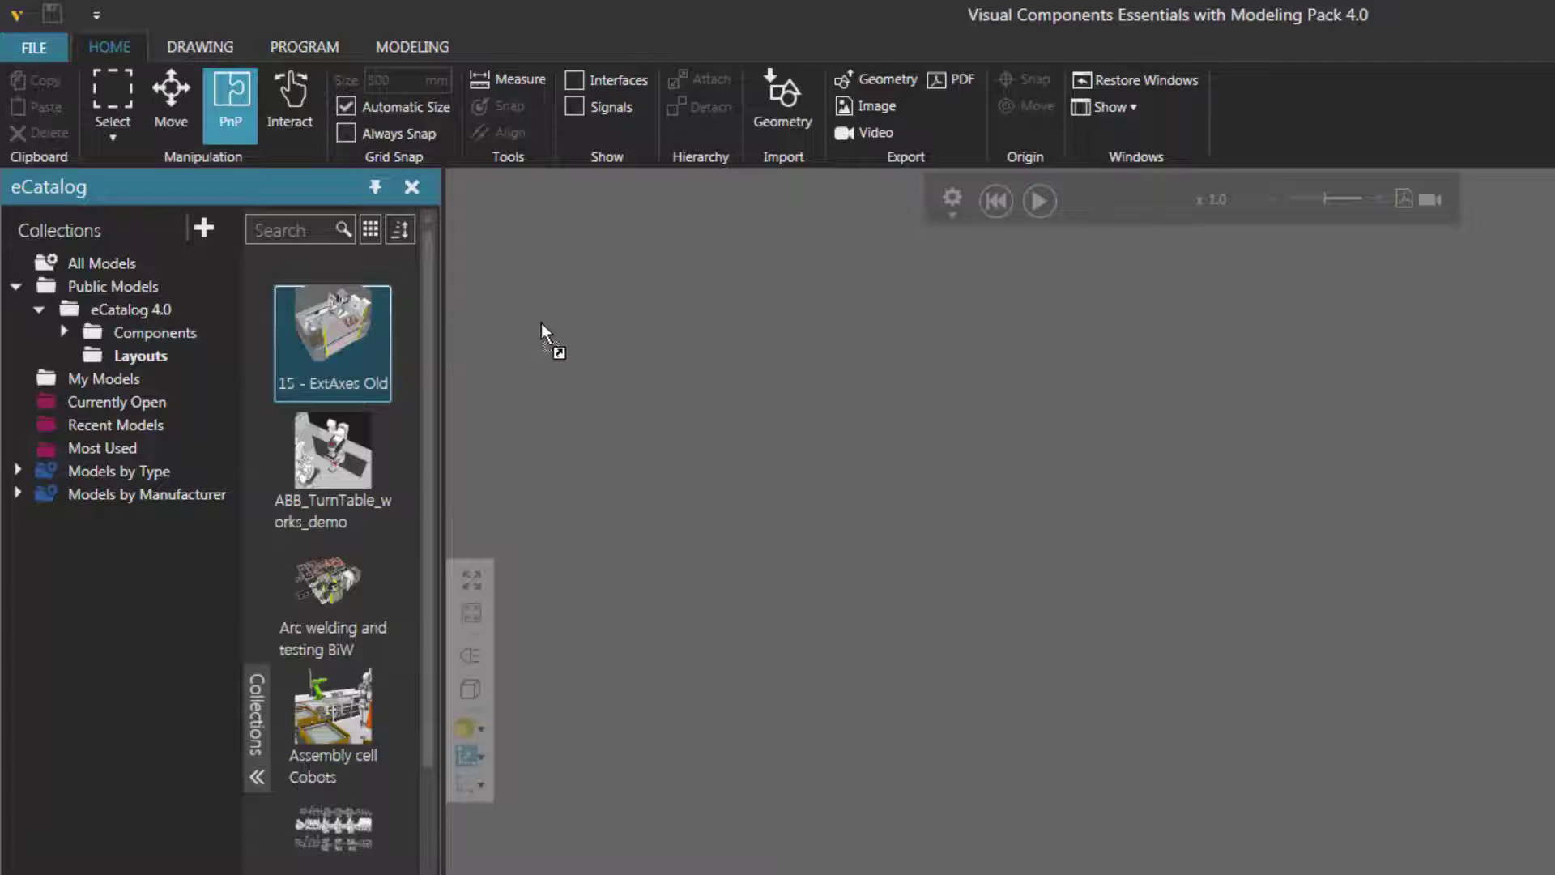
double_click(349, 344)
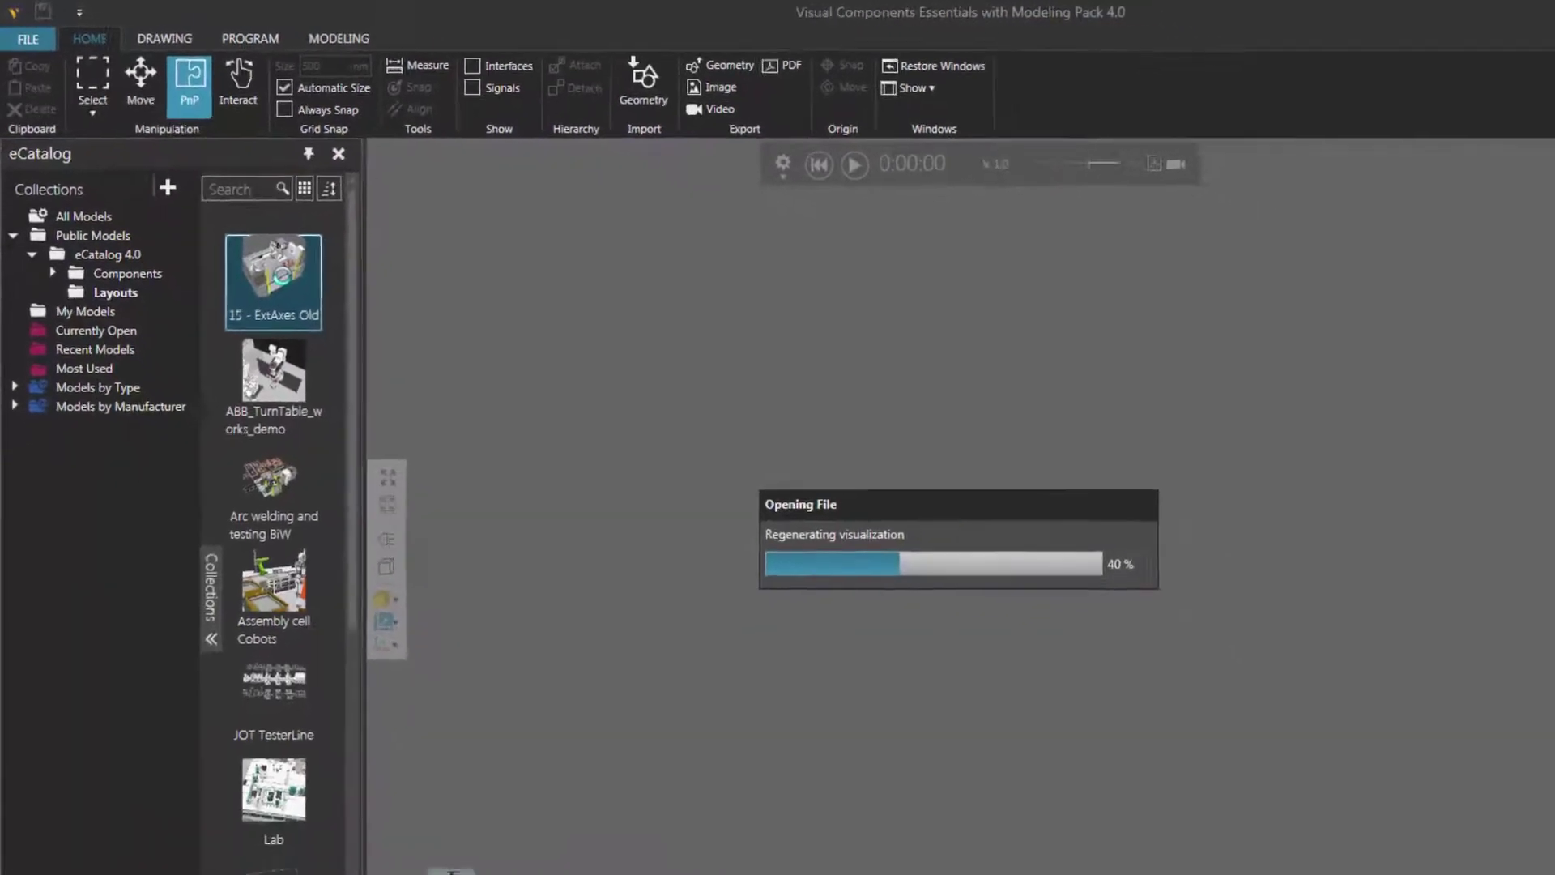
scroll(694, 409, up, 5)
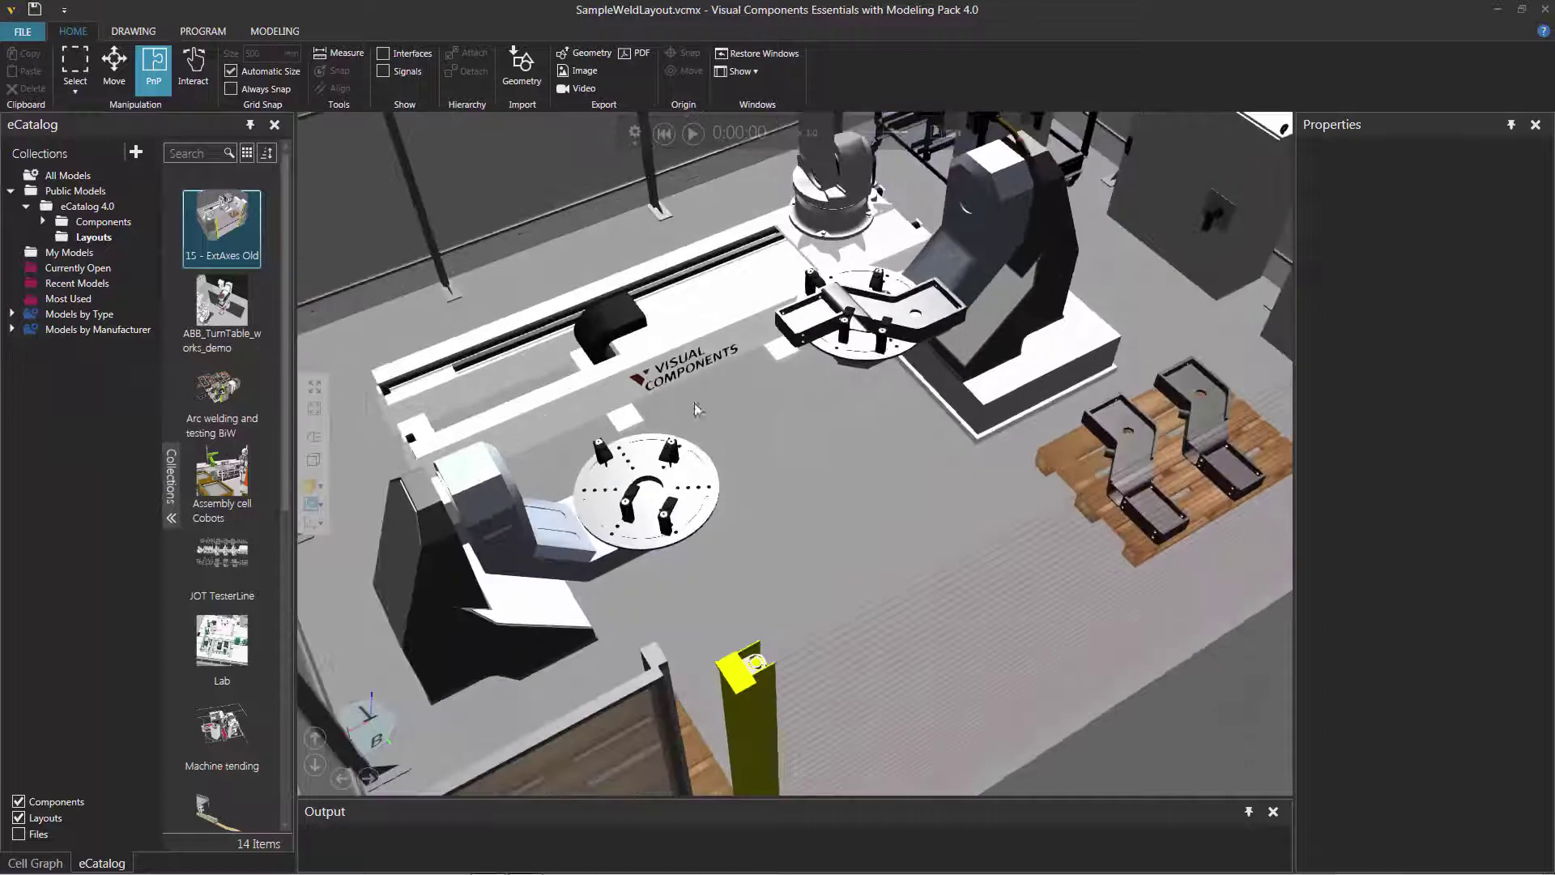
middle_drag(779, 407, 726, 584)
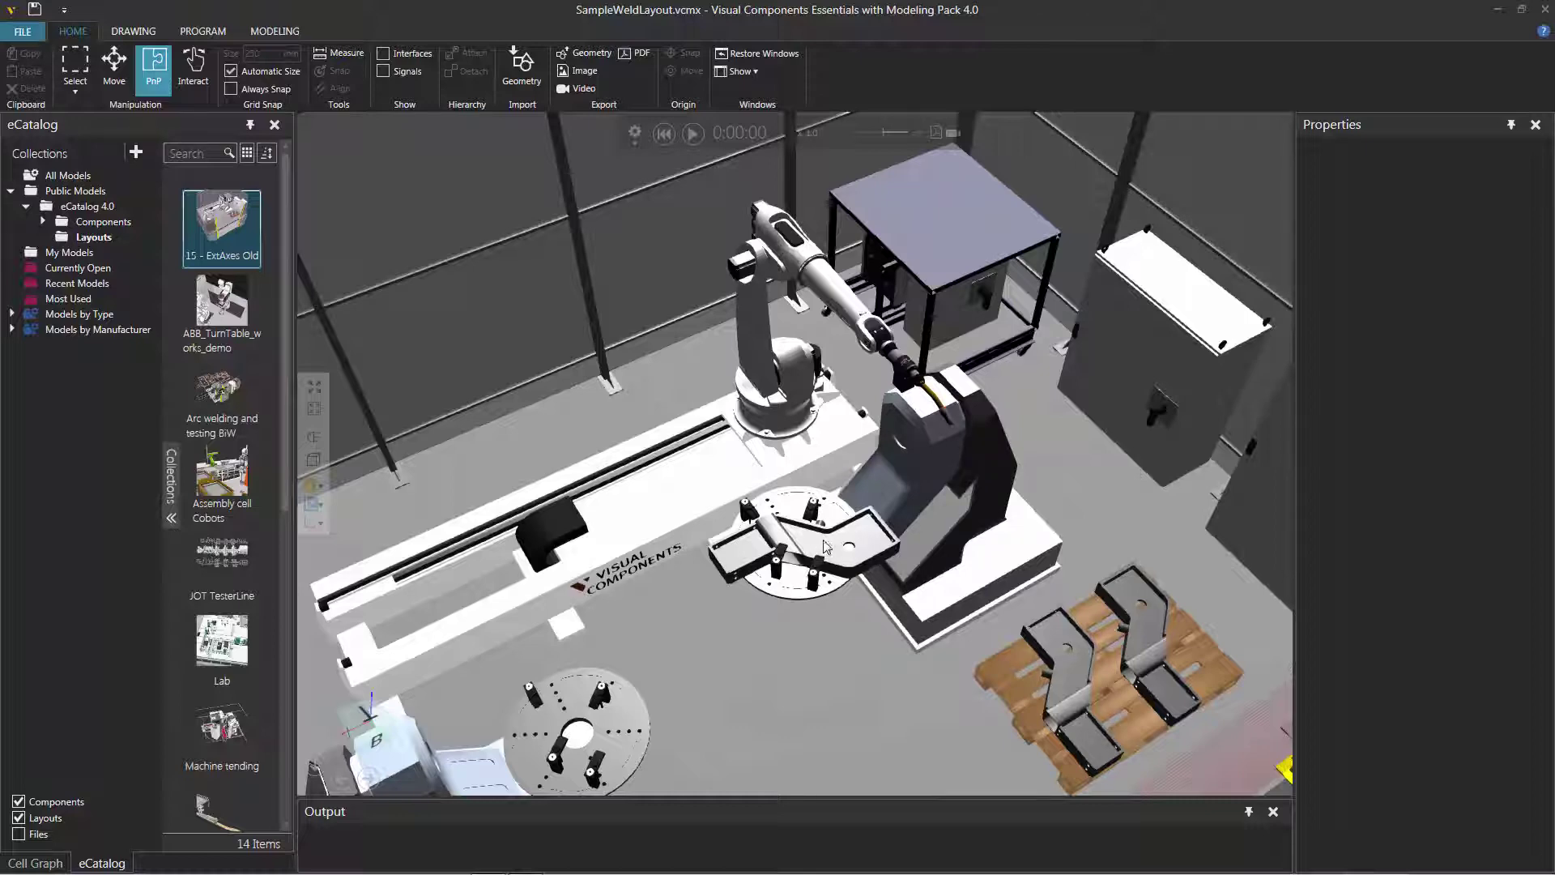
Switch to the robot programming workspace and select the welding robot on the linear track for jogging.
right_drag(784, 629, 805, 633)
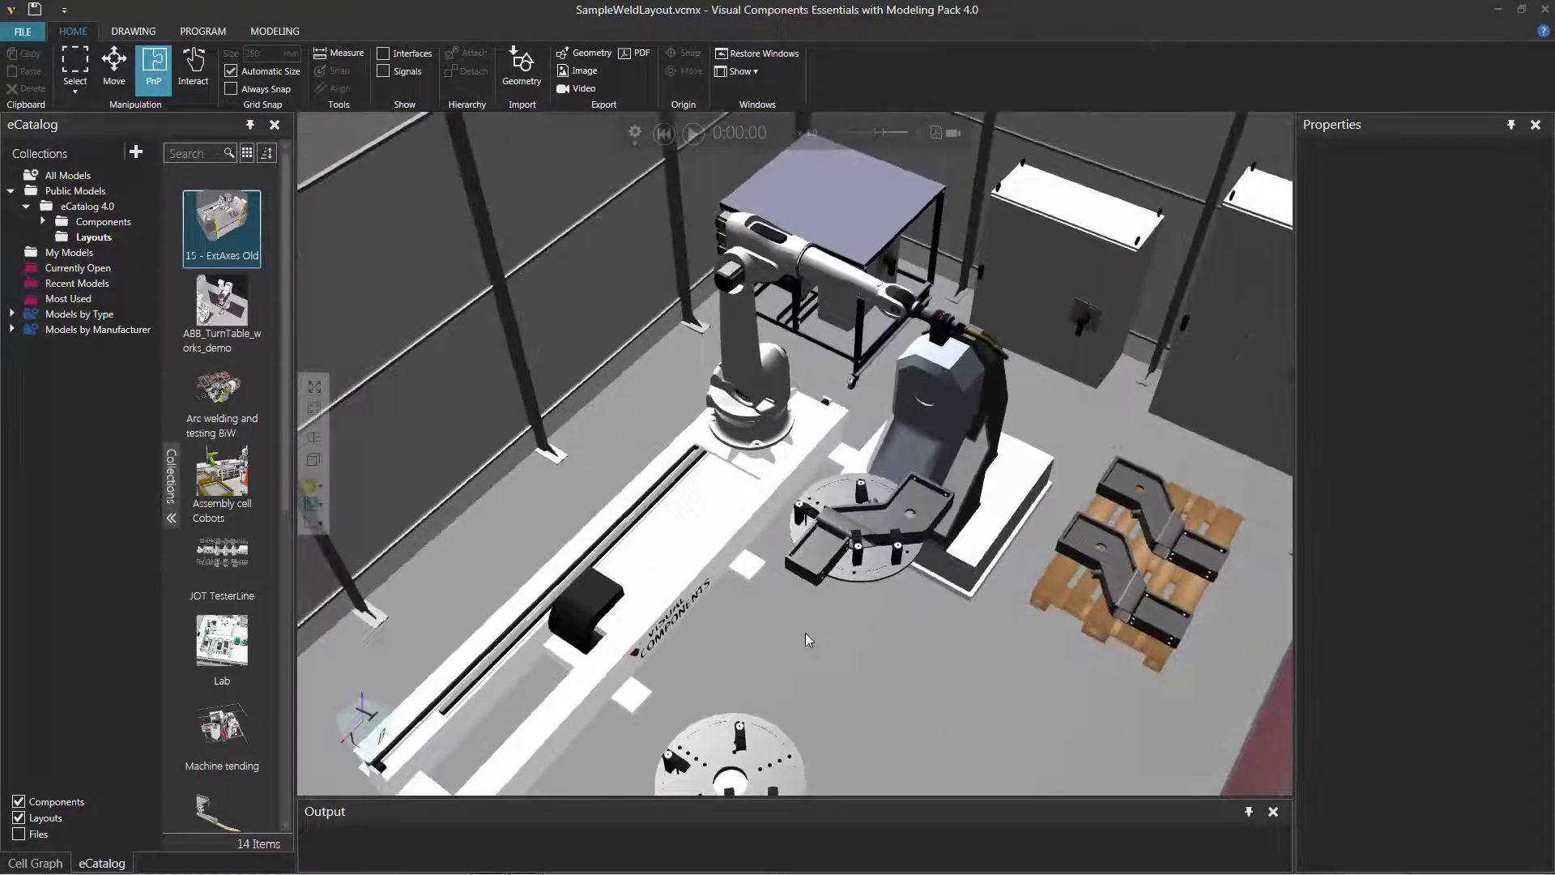
scroll(805, 634, up, 4)
scroll(922, 620, up, 2)
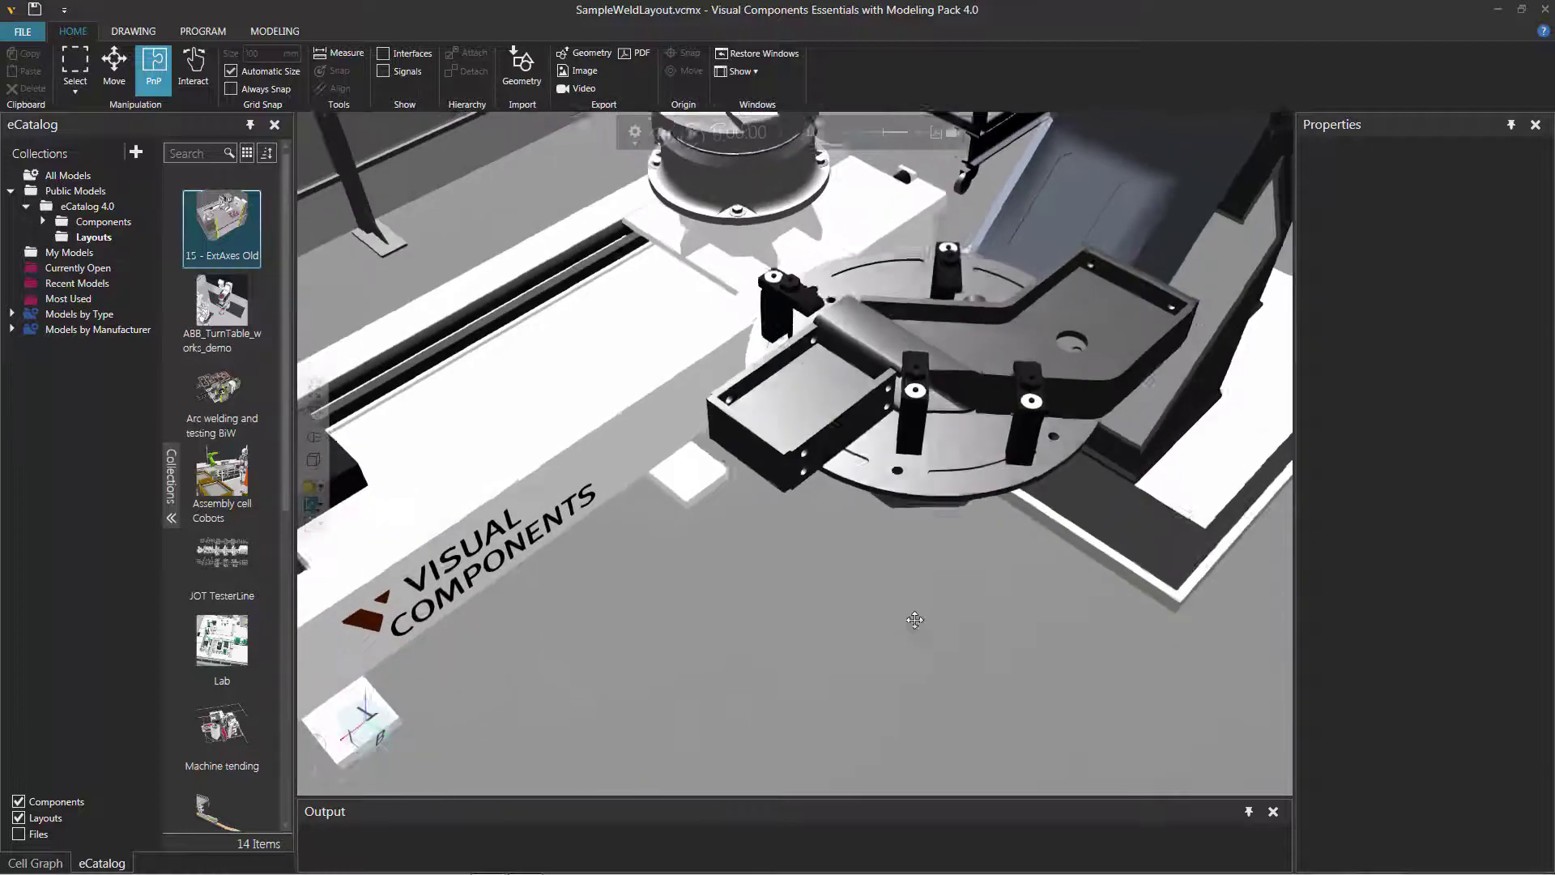
scroll(914, 619, down, 5)
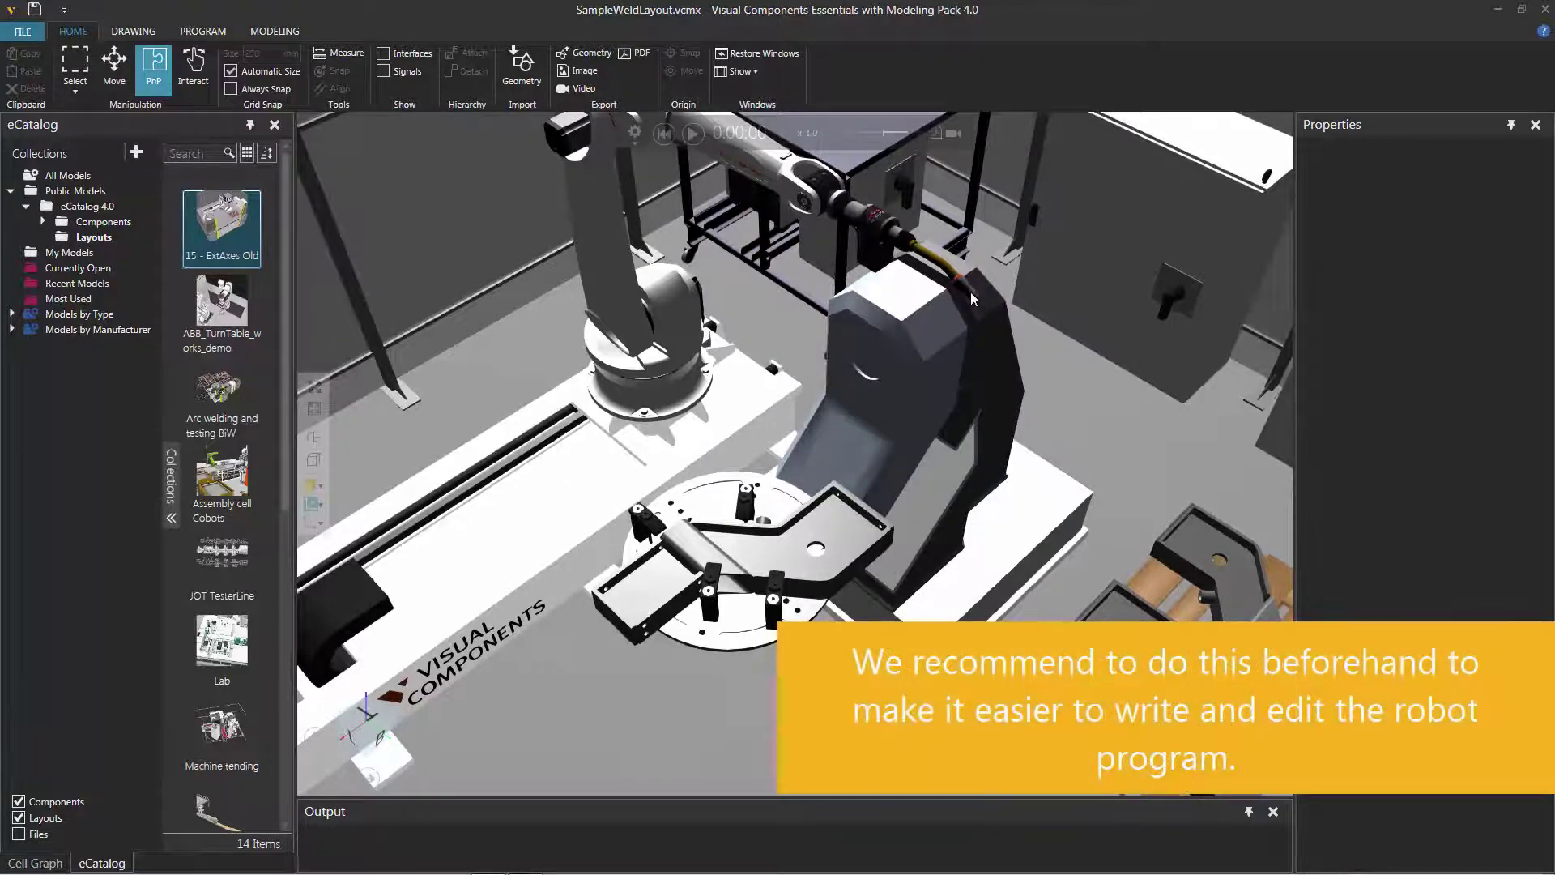
click(207, 27)
click(162, 65)
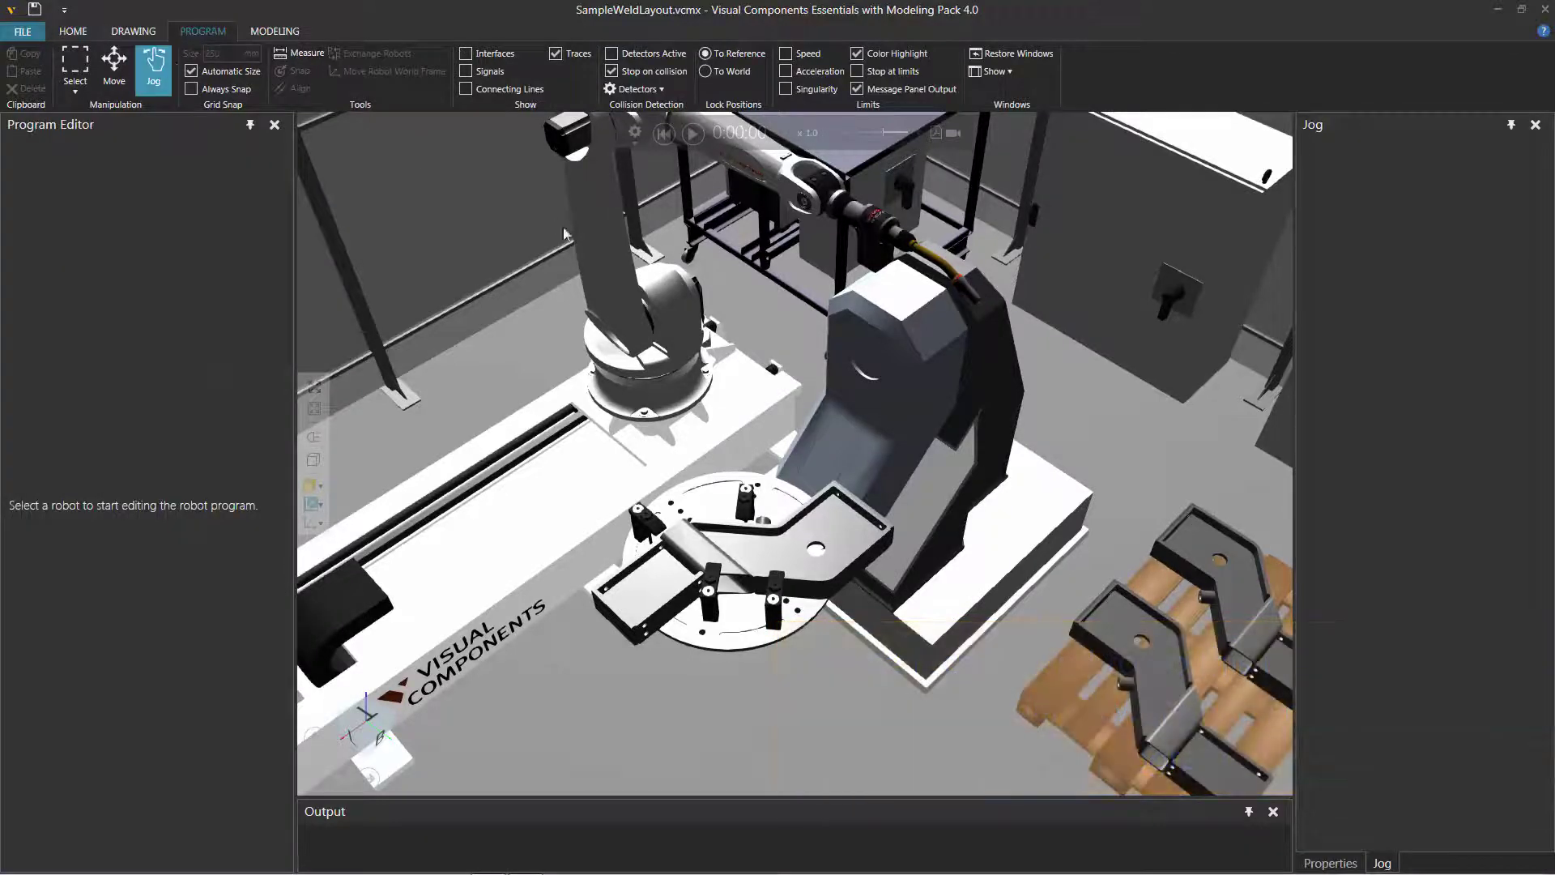
click(761, 431)
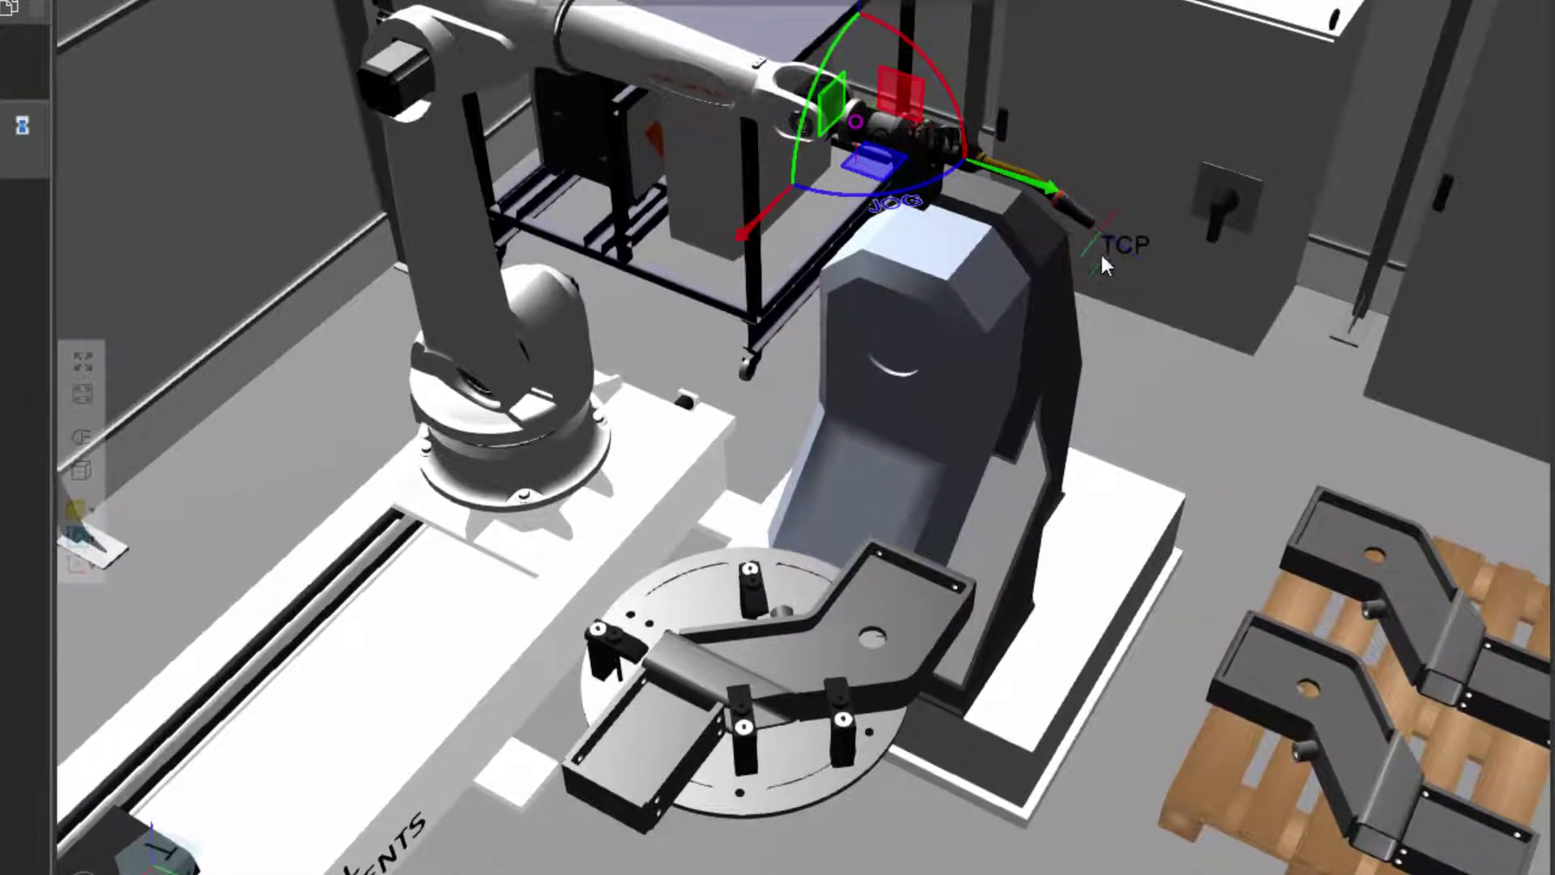
Set the robot's jog tool to TOOL[1] and open the properties of that tool frame.
scroll(1095, 232, up, 5)
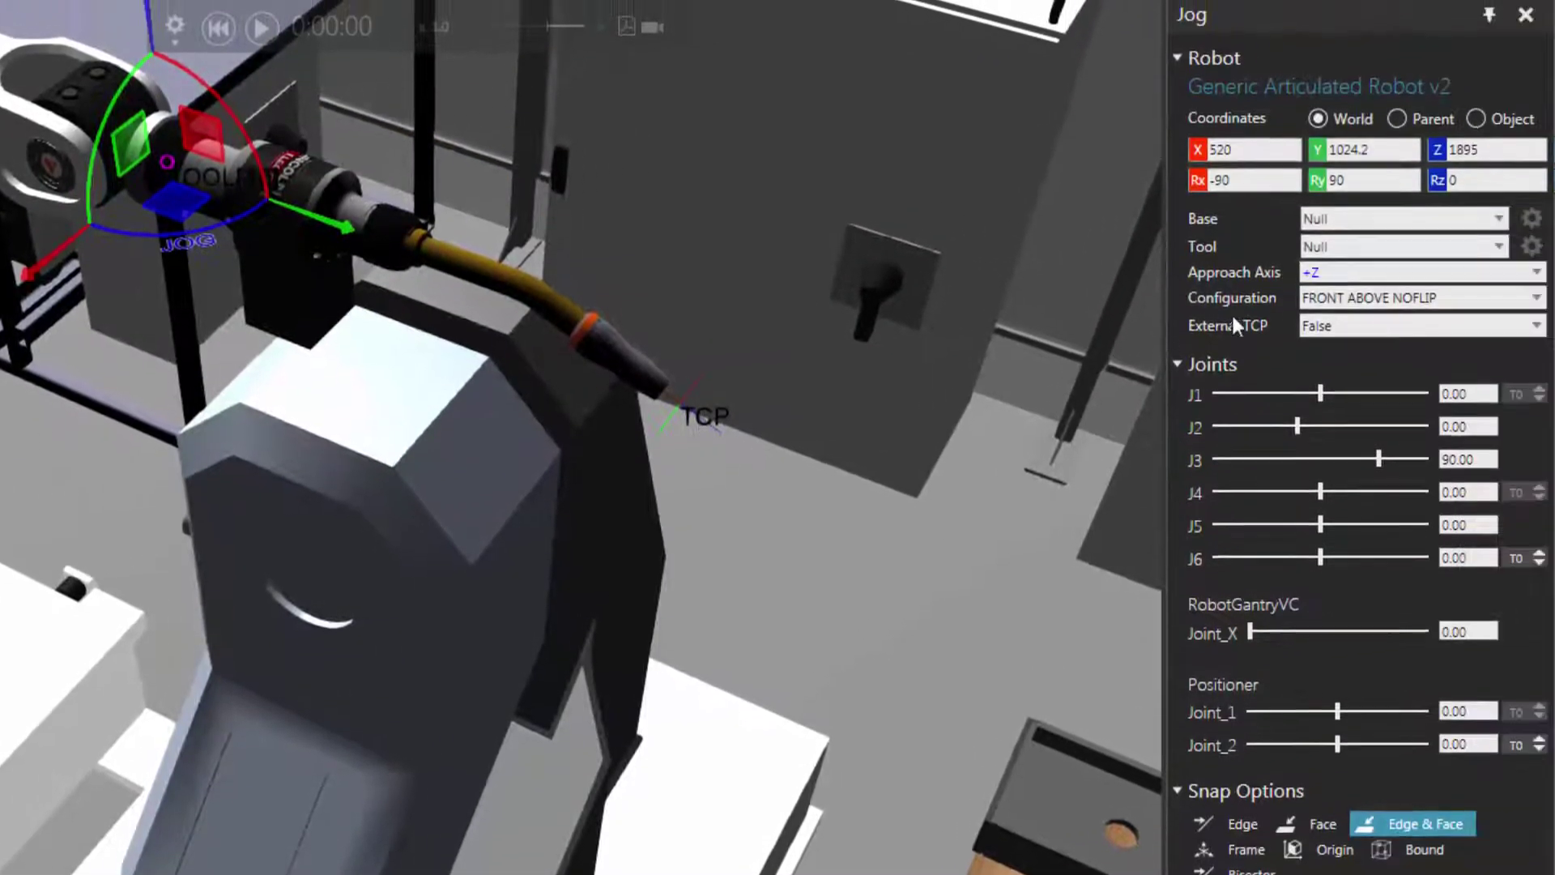
click(1499, 244)
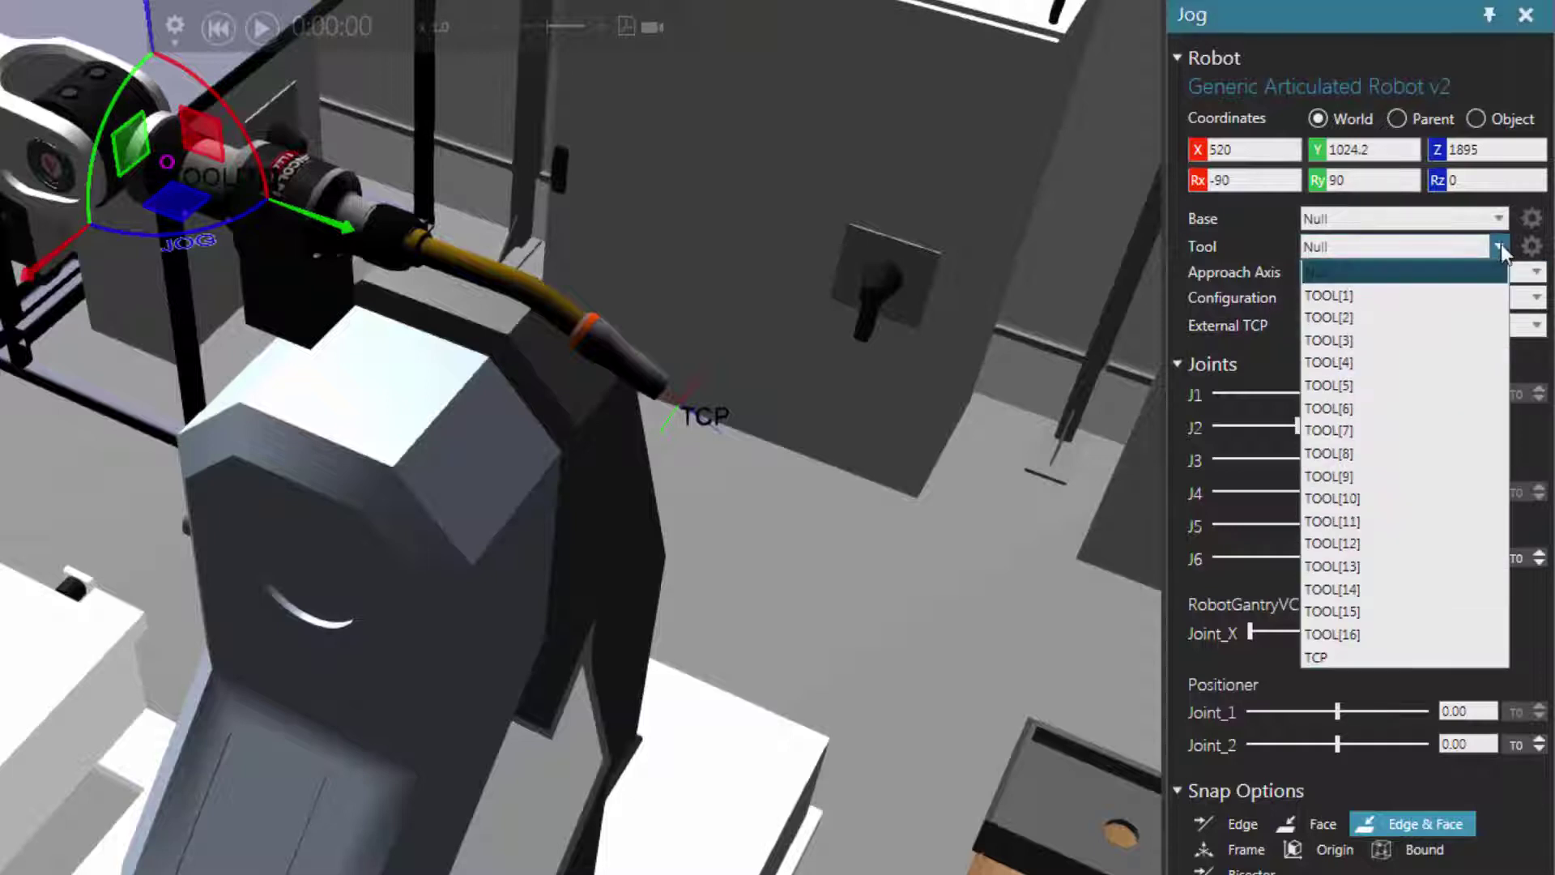
click(1413, 296)
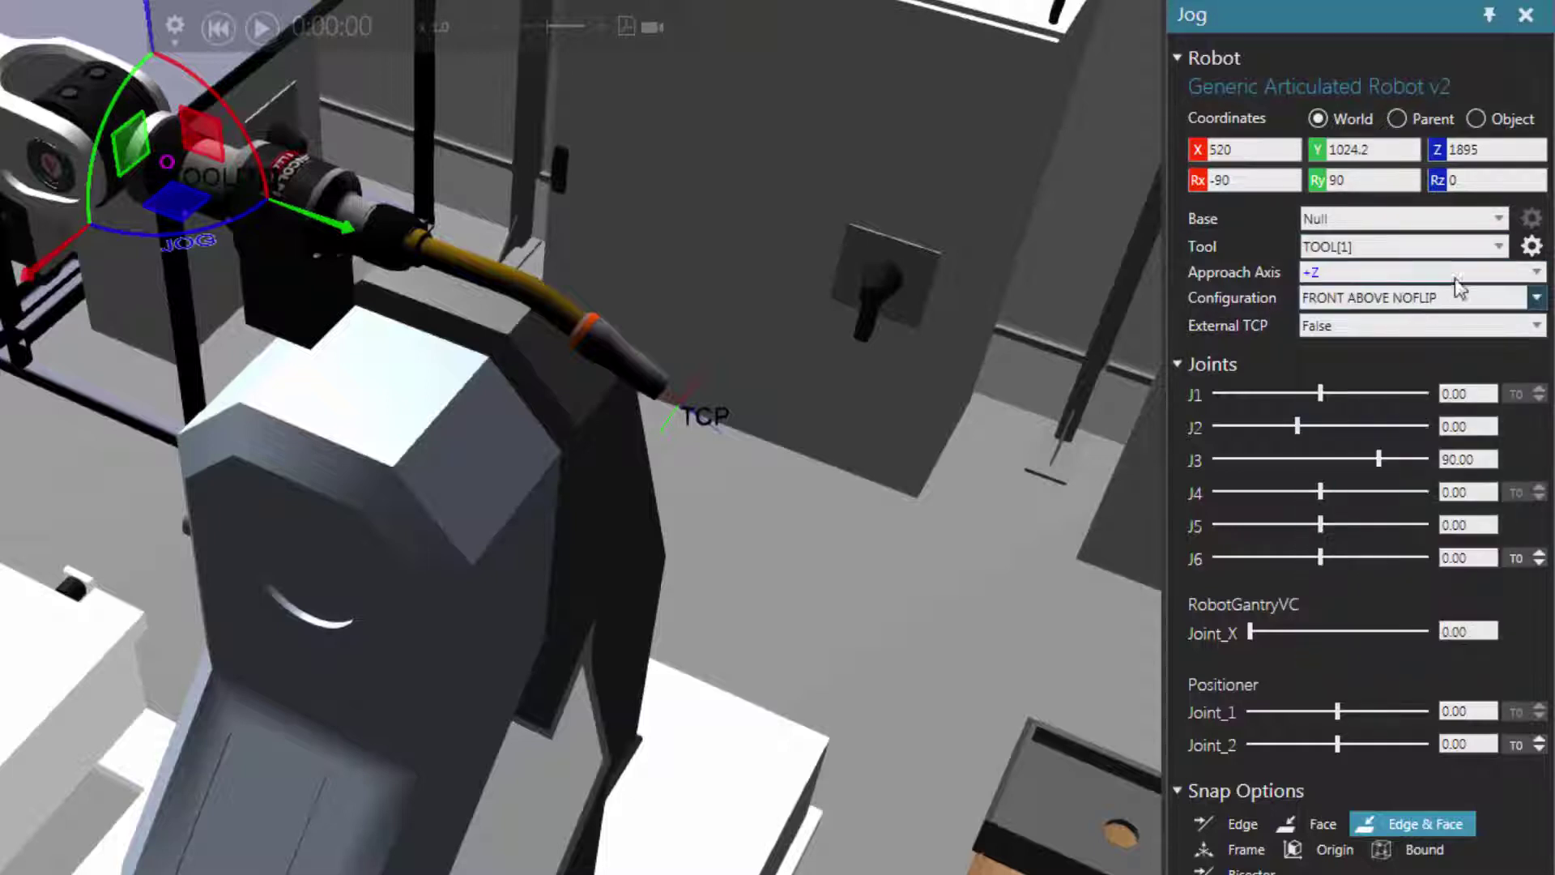
click(1531, 246)
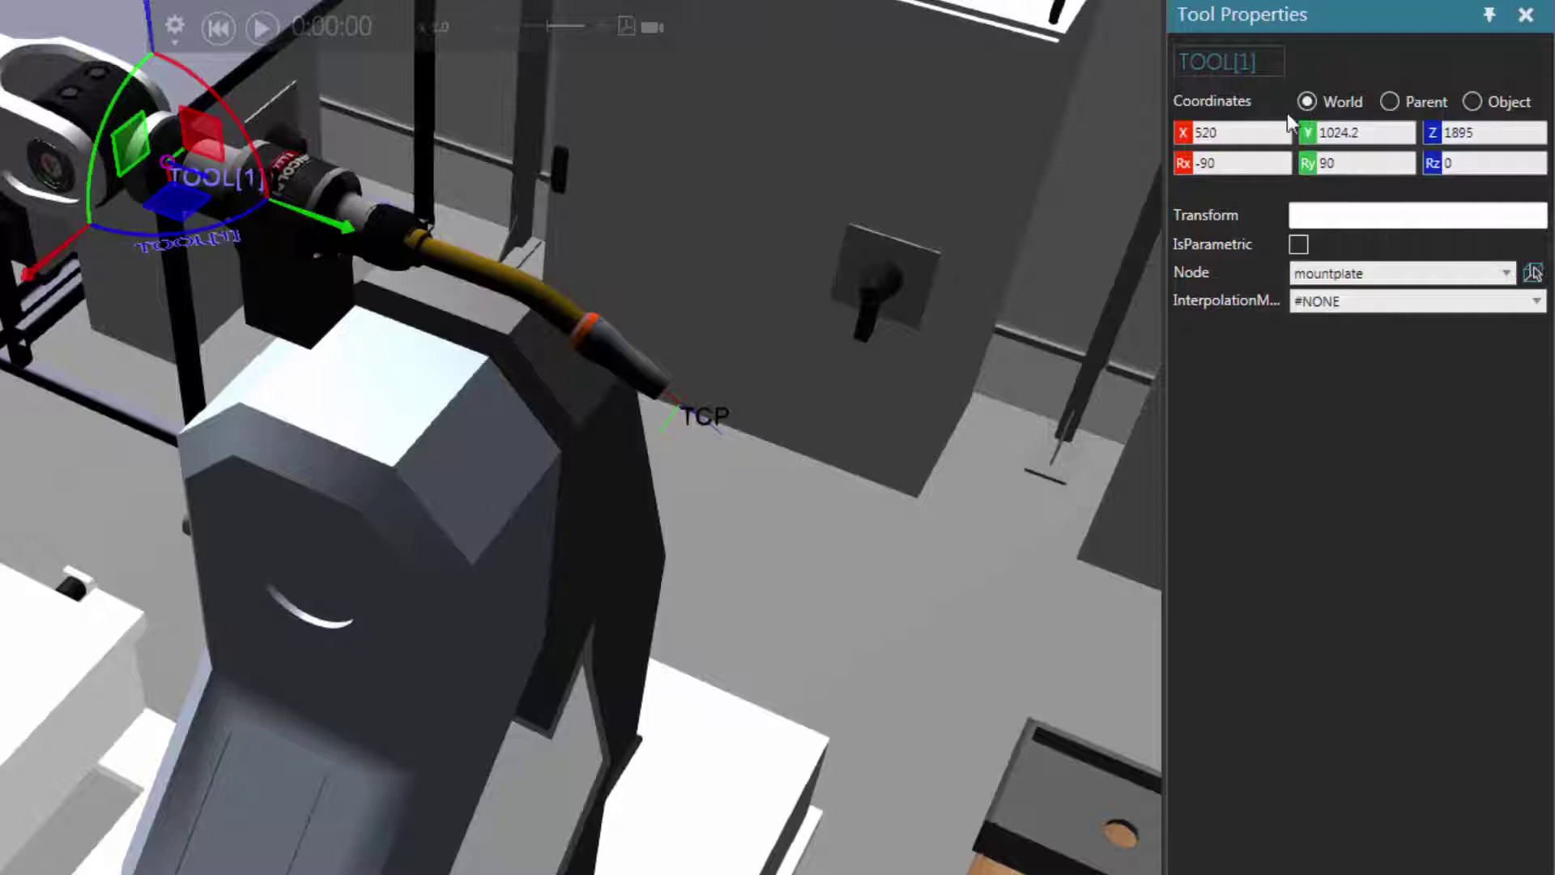
click(1273, 63)
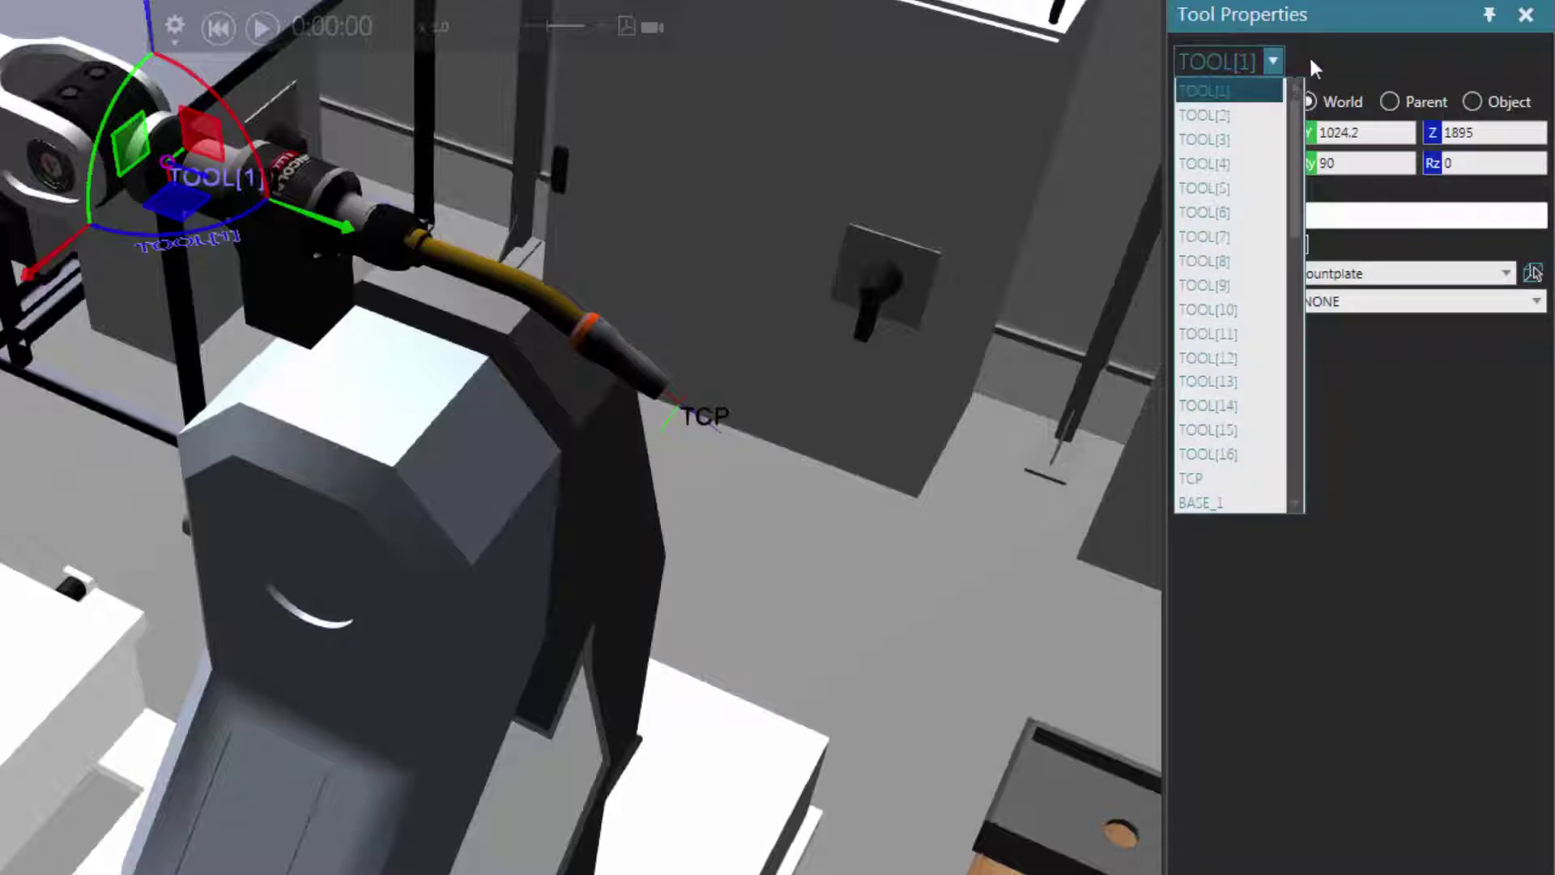
click(1309, 55)
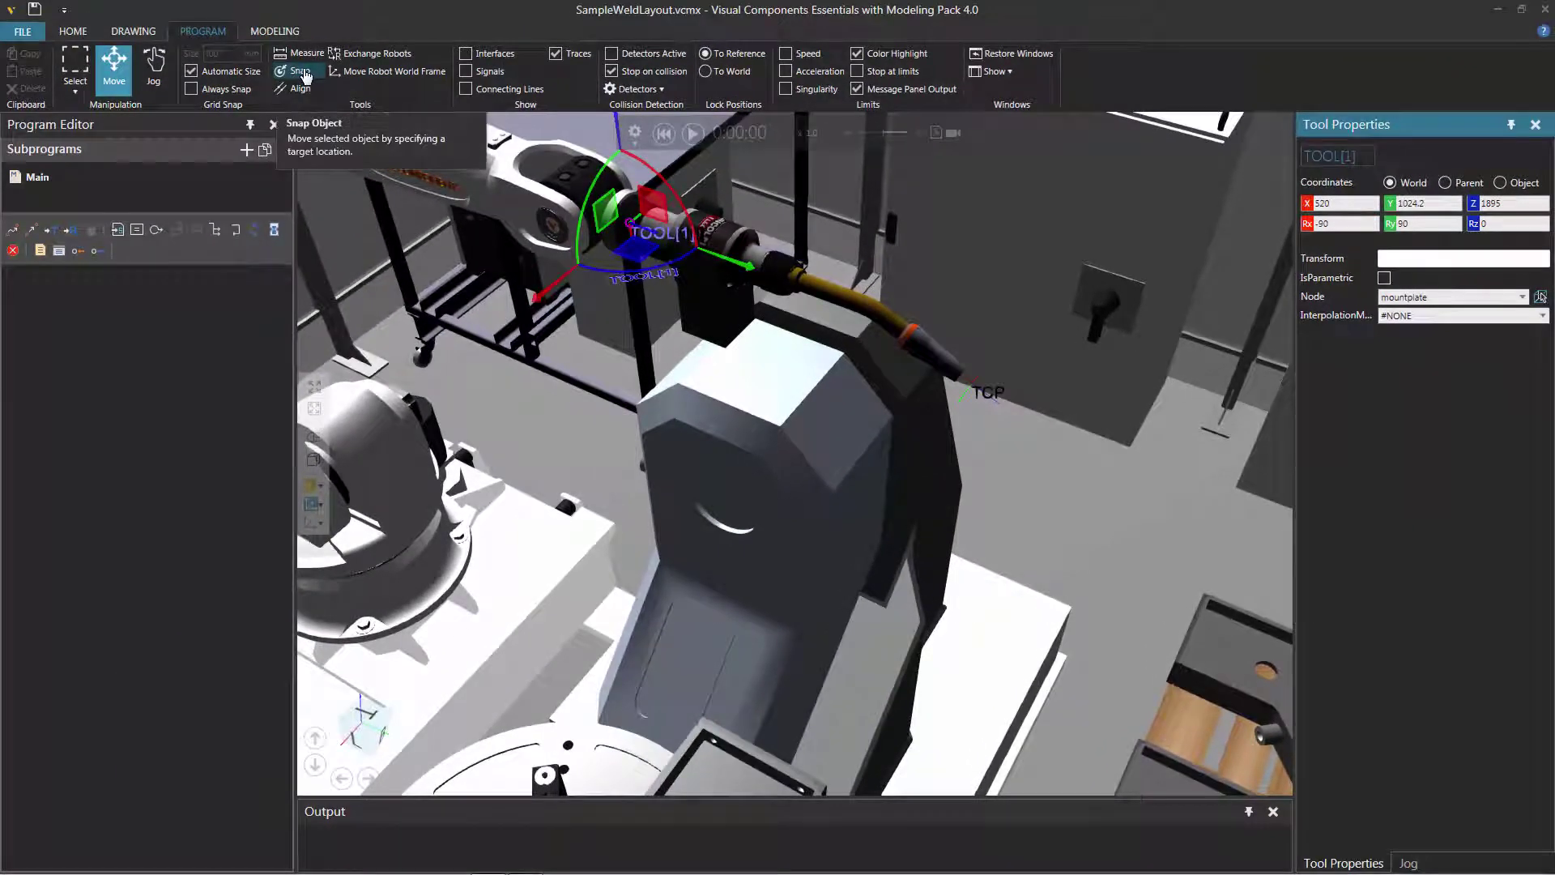
Snap the TOOL[1] frame to the TCP frame at the welding torch tip, using the Frame snap type.
click(302, 72)
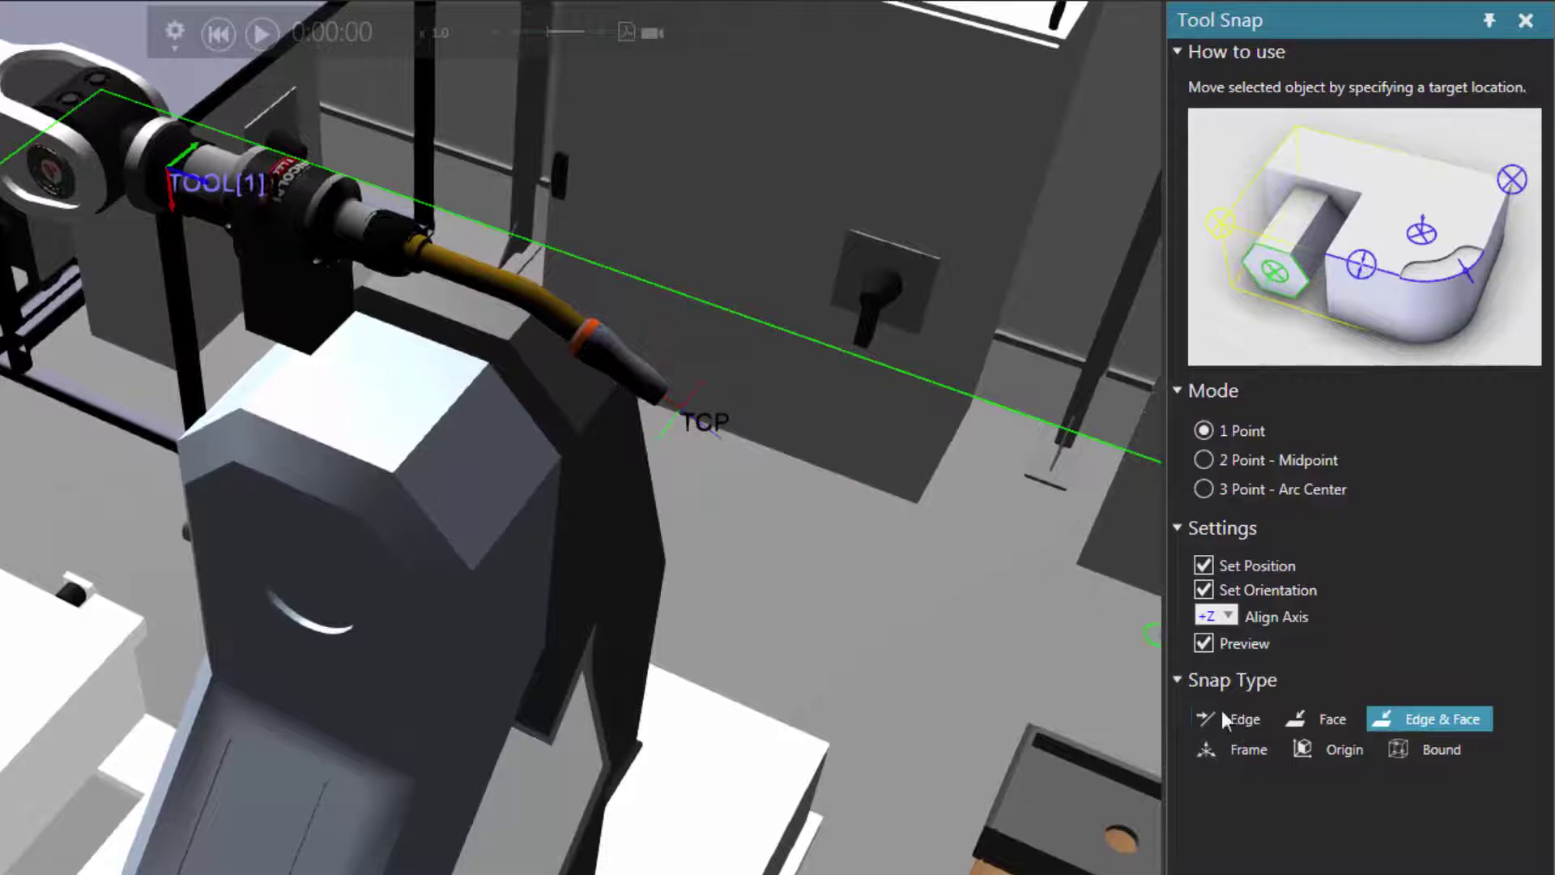
click(1246, 750)
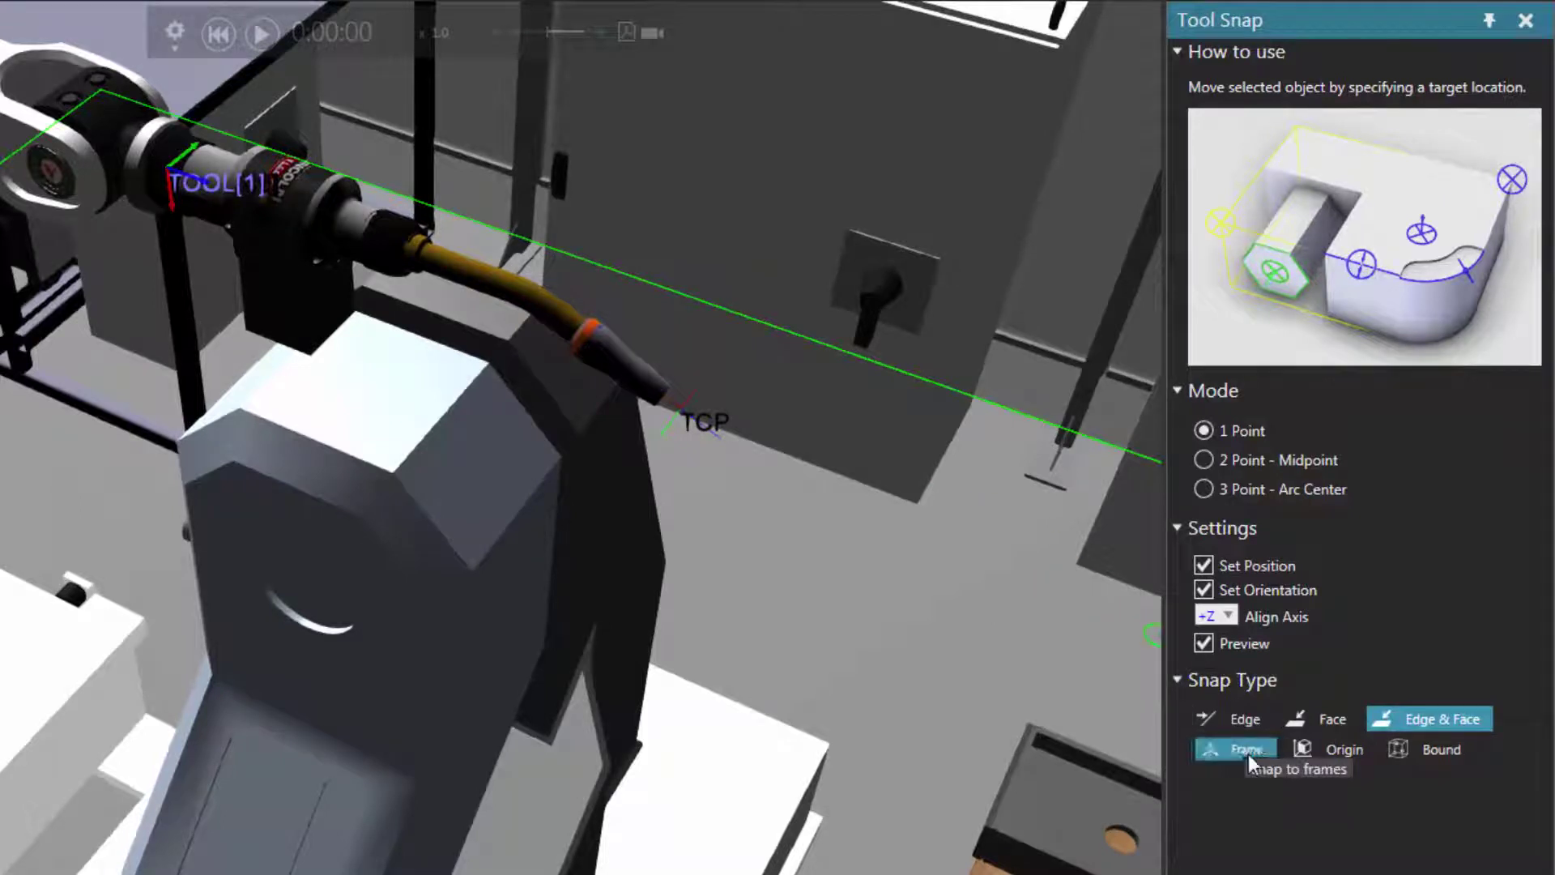
click(1247, 755)
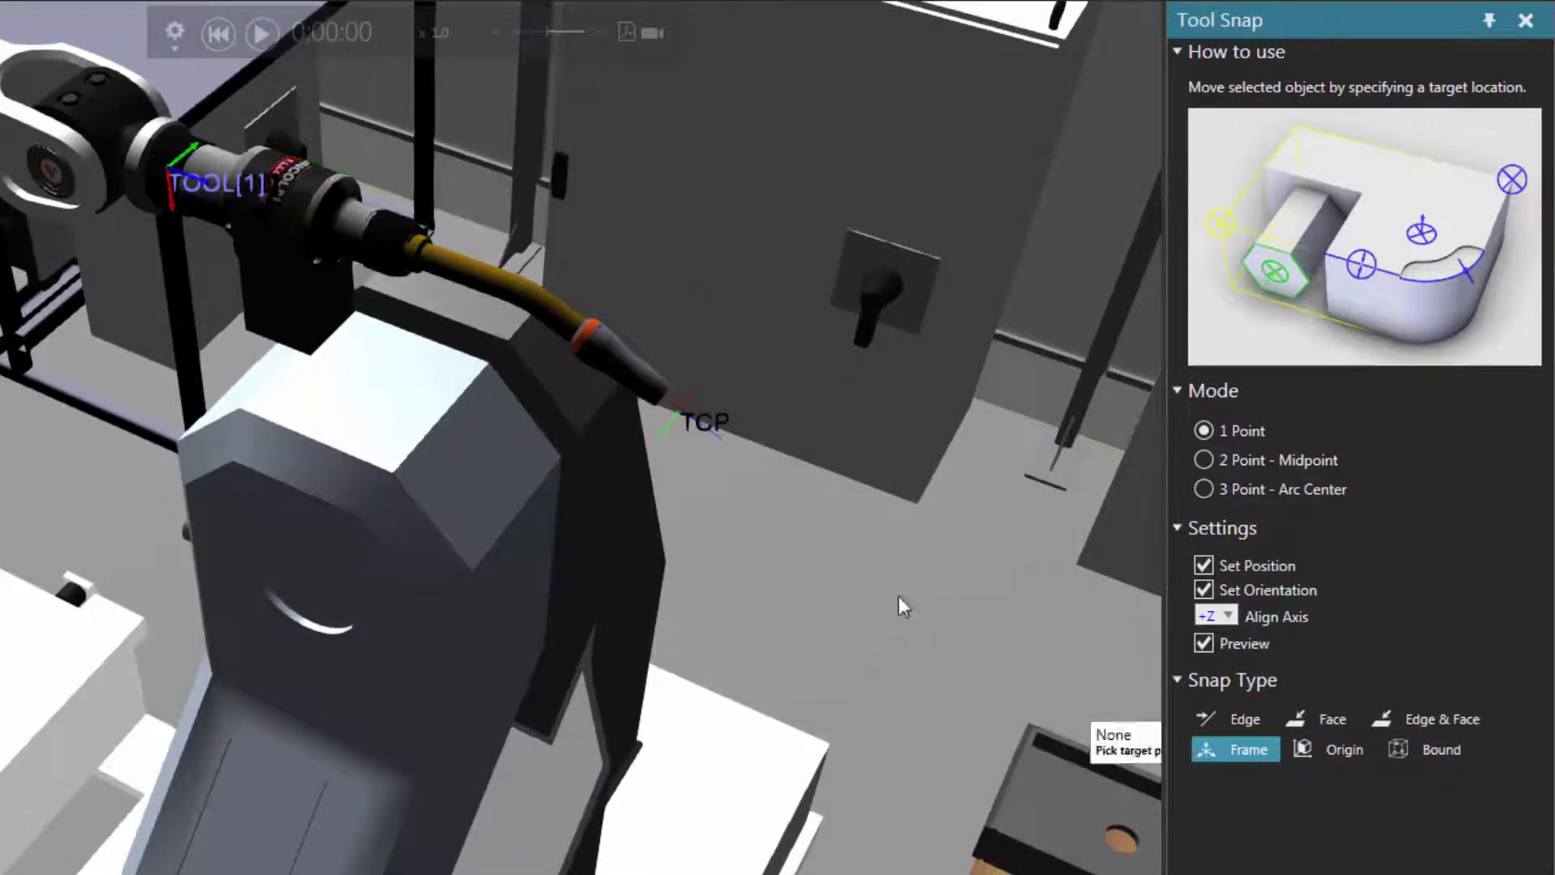
scroll(703, 468, up, 5)
scroll(687, 466, down, 5)
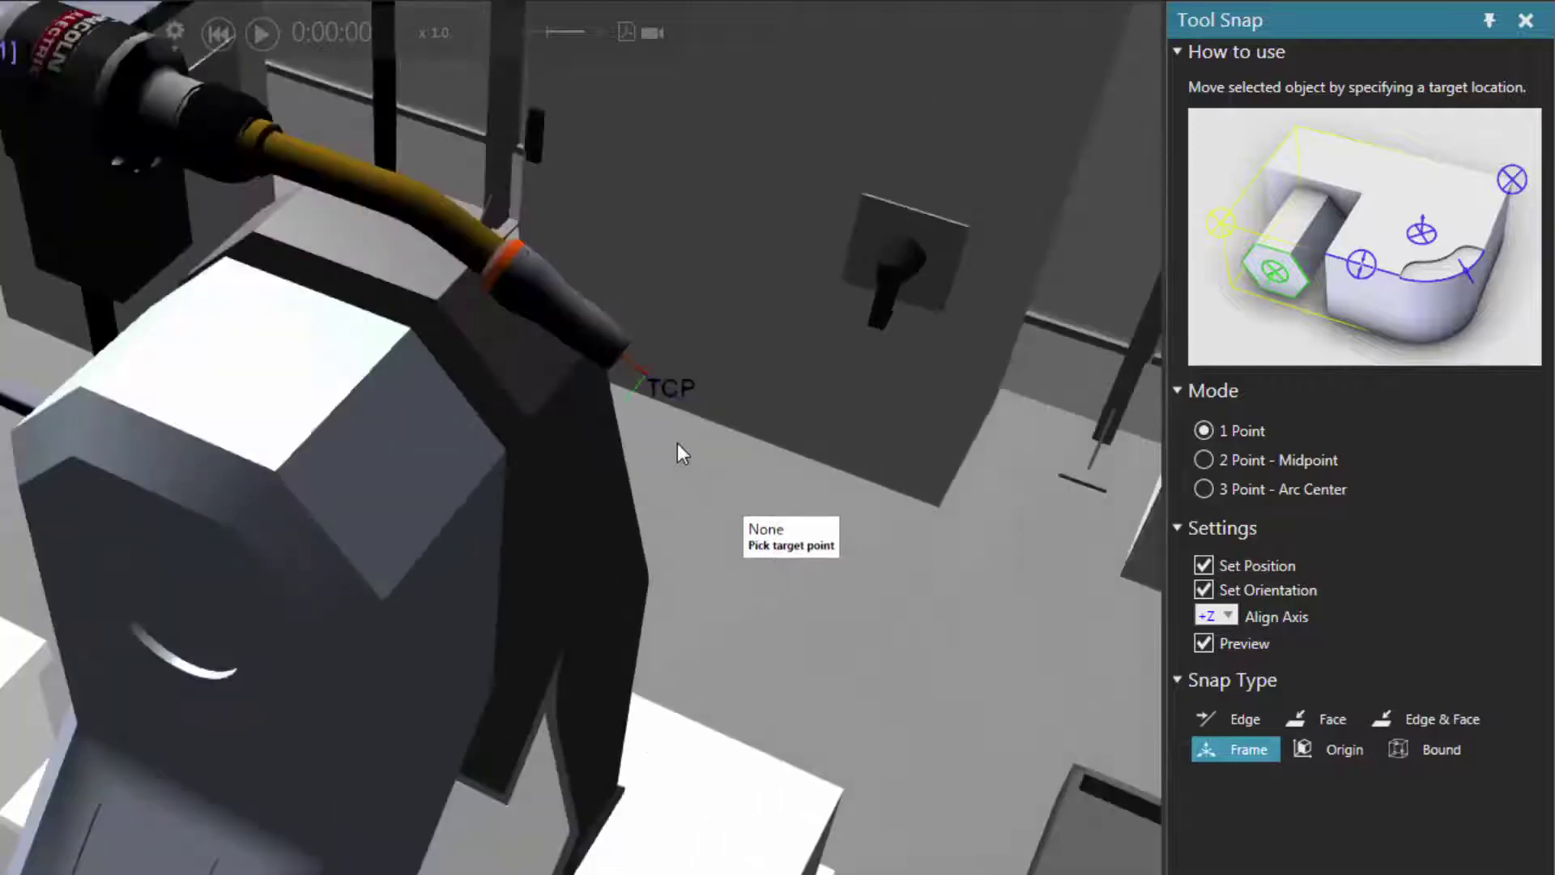
click(645, 372)
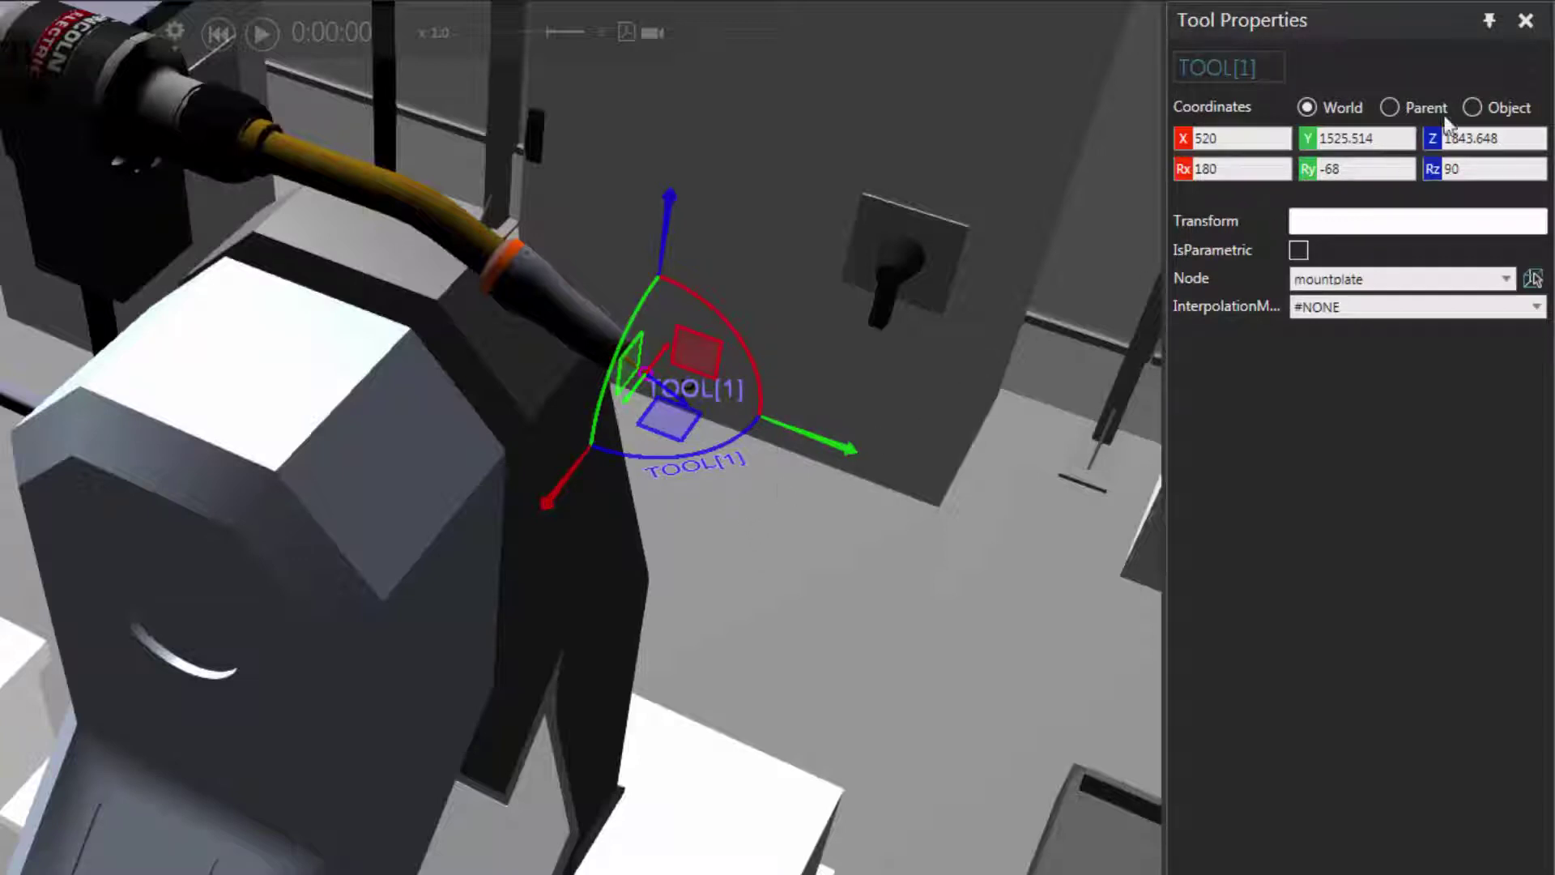
Compare the orientation of the TOOL[1] manipulator in Object and World coordinates at the torch tip.
click(1472, 107)
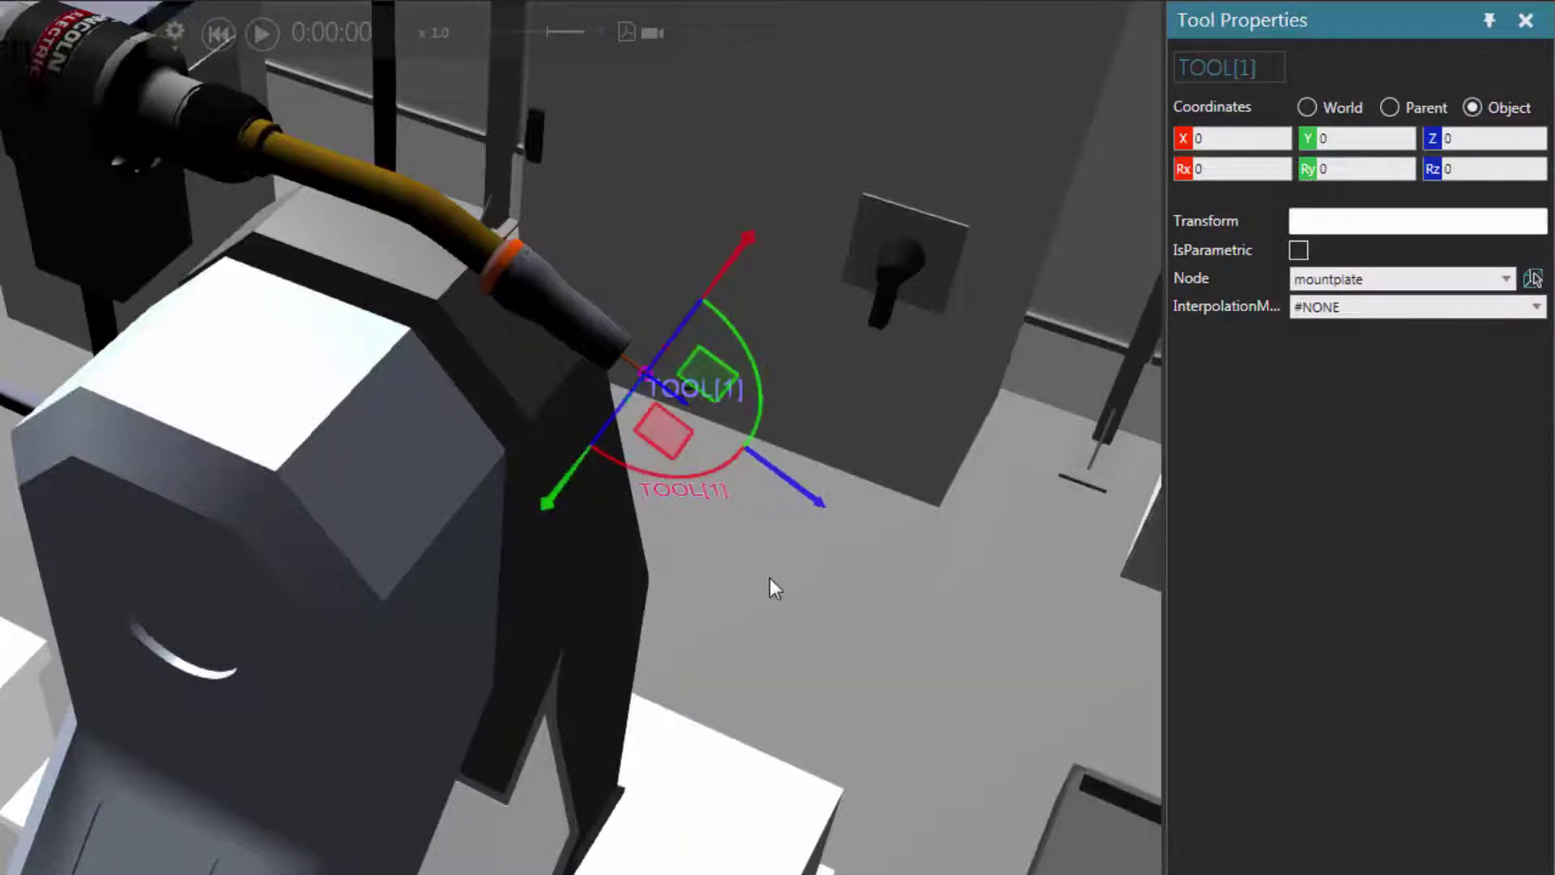
click(1306, 108)
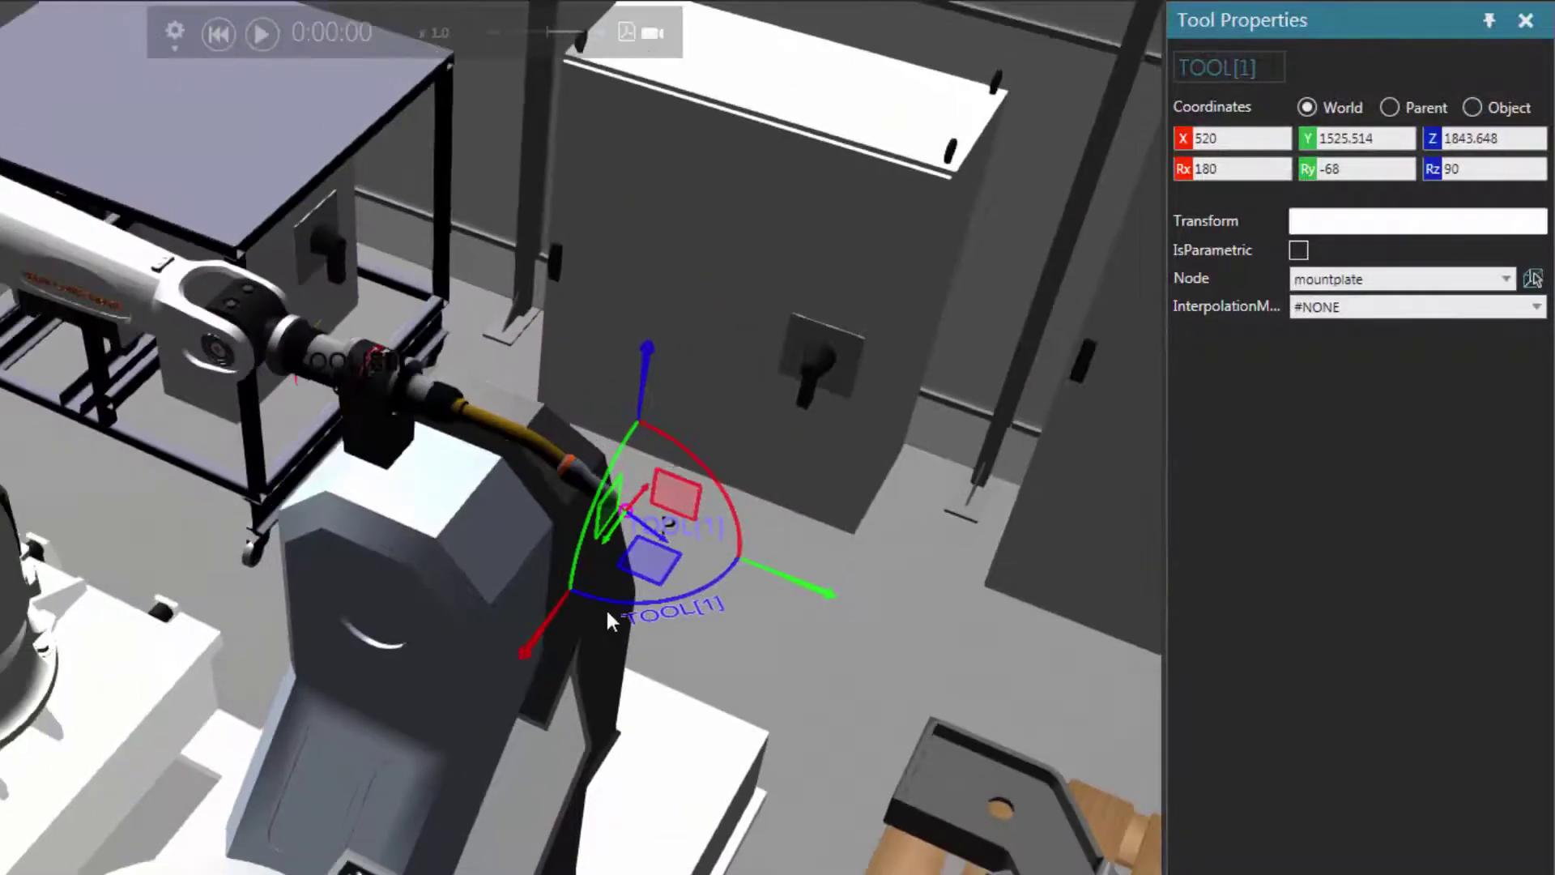
middle_drag(560, 761, 604, 648)
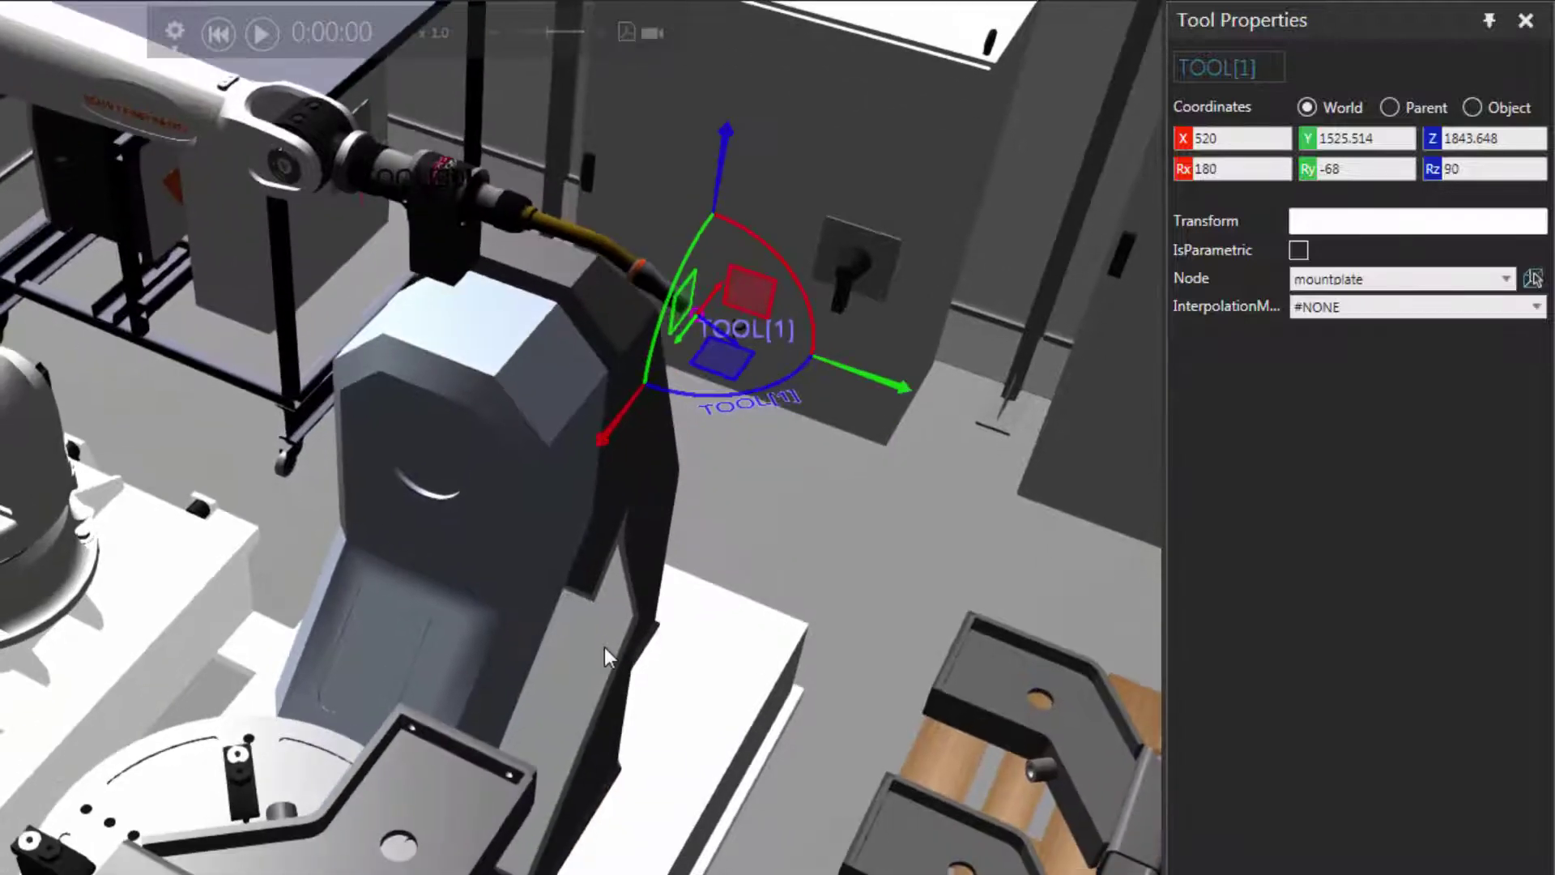
Set the robot's jog base to BASE_1 and its tool to TCP.
click(1458, 872)
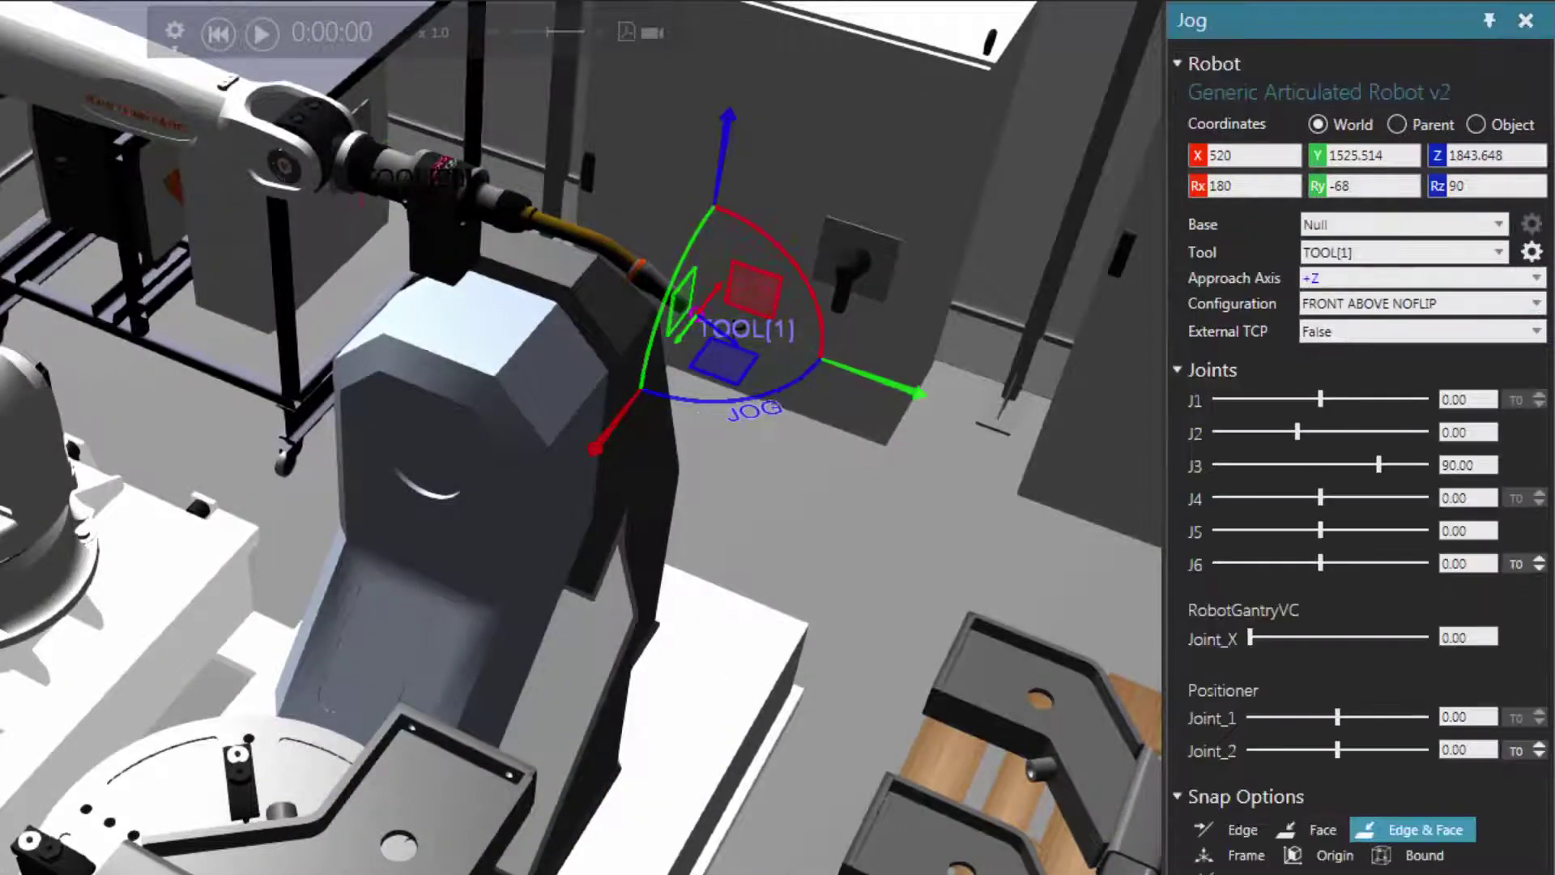
click(1499, 225)
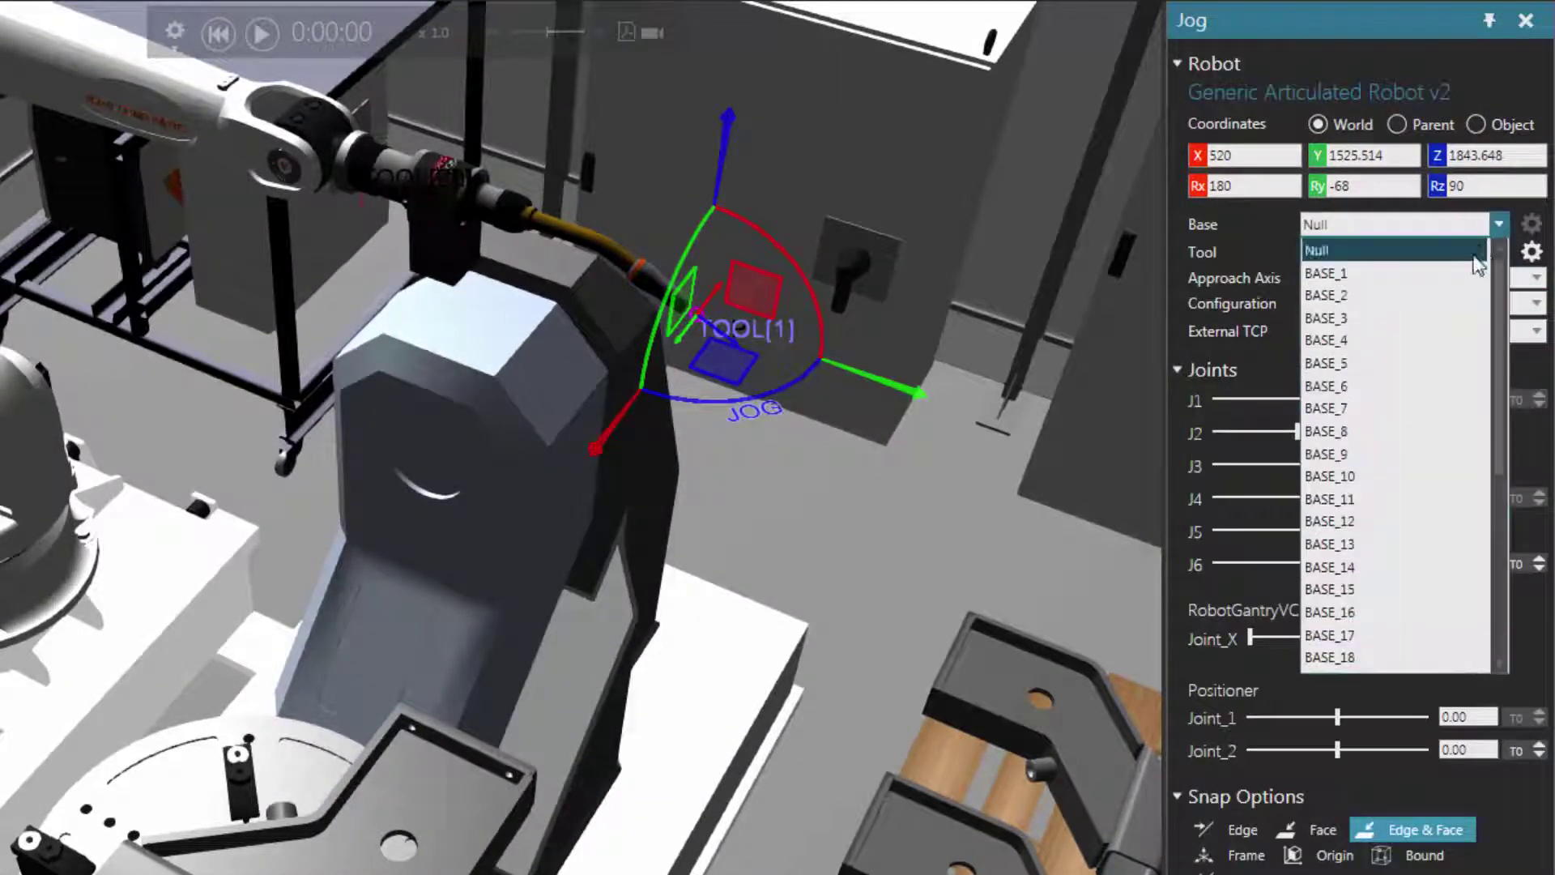
click(1470, 269)
click(1499, 252)
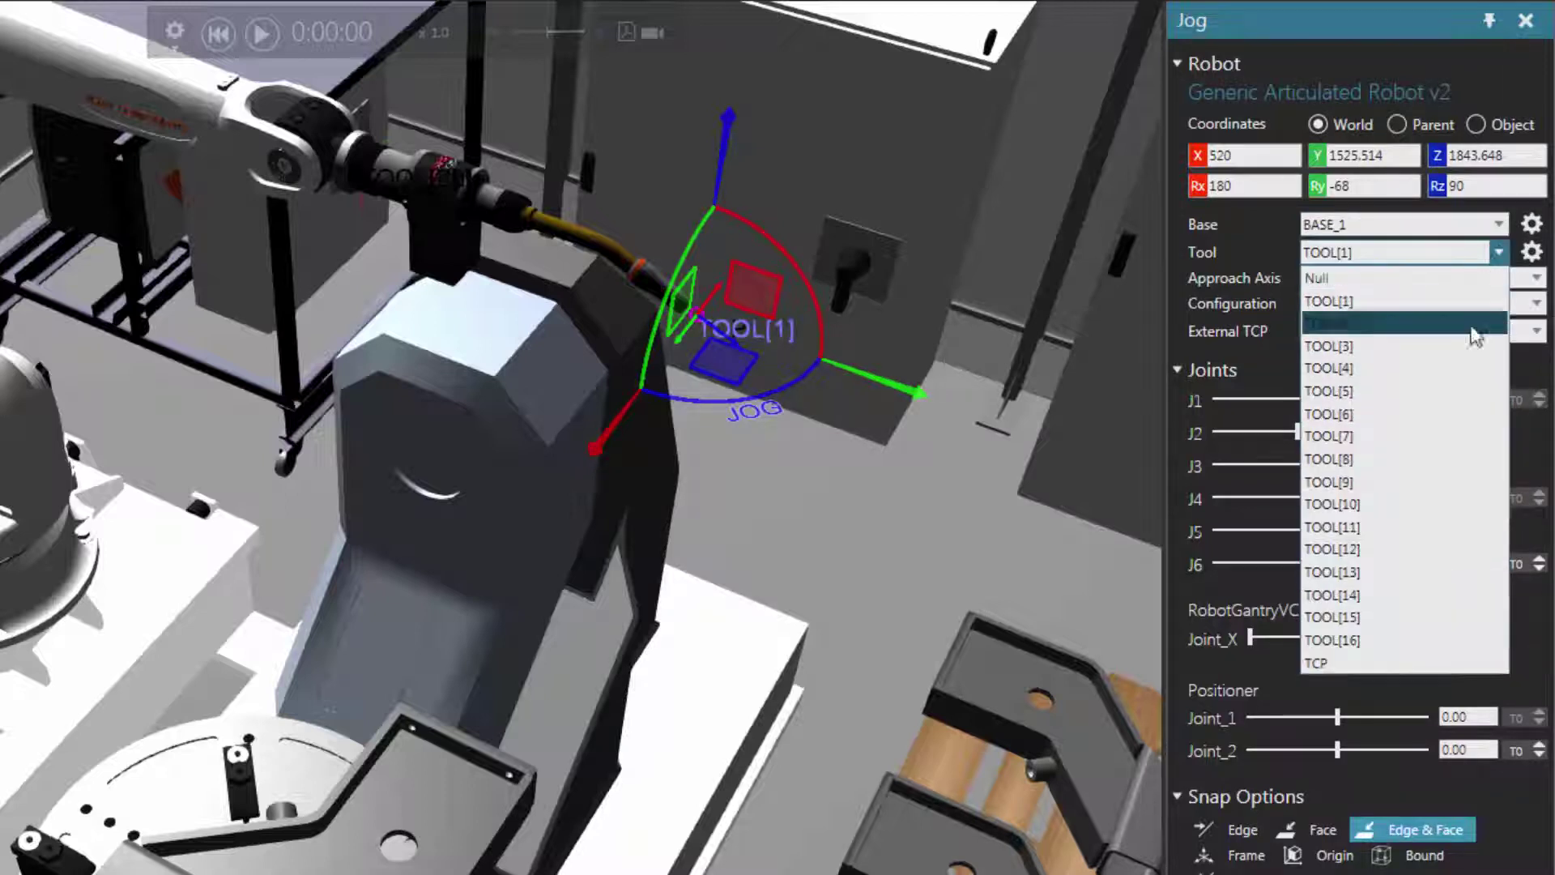
click(1427, 662)
Turn on the headlight in the 3D view for a brighter close view of the workpiece clamped on the positioner.
middle_drag(842, 639, 924, 510)
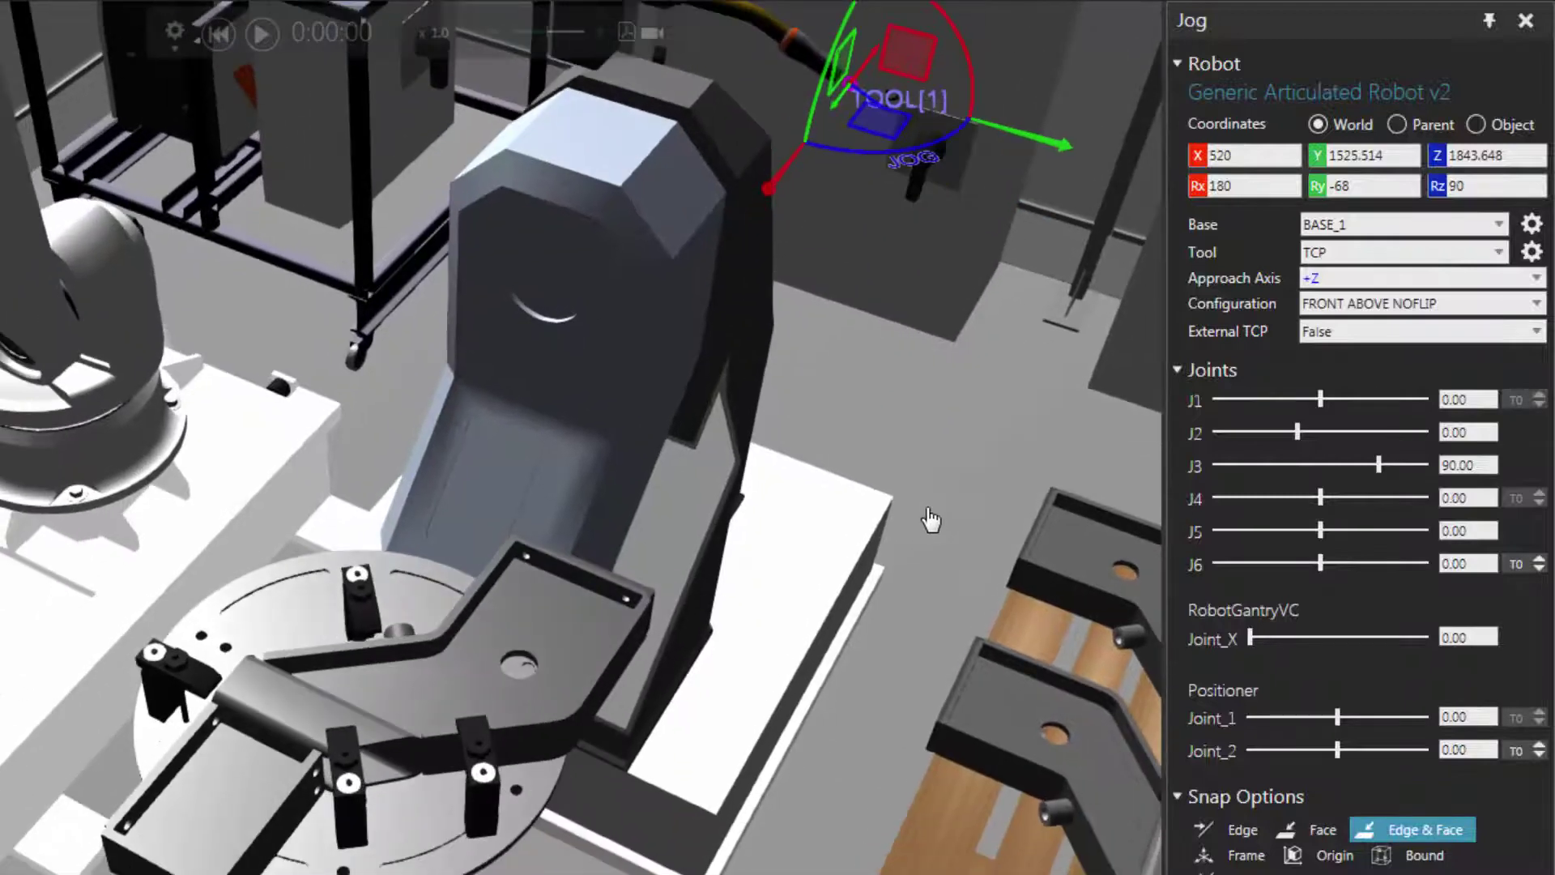
middle_drag(680, 698, 743, 615)
right_drag(594, 715, 667, 666)
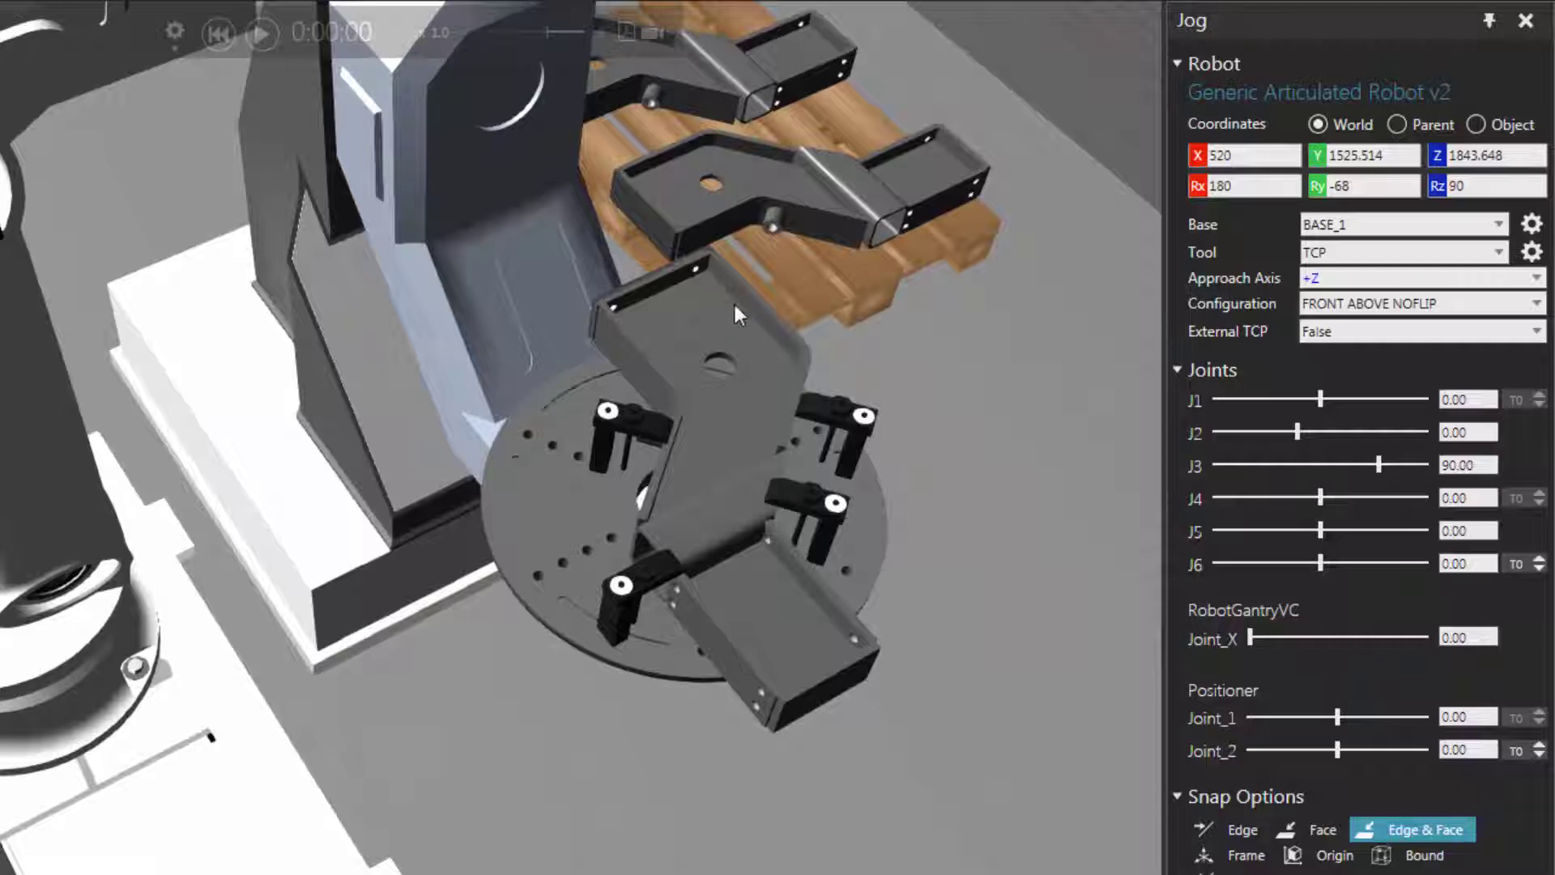
scroll(713, 324, up, 5)
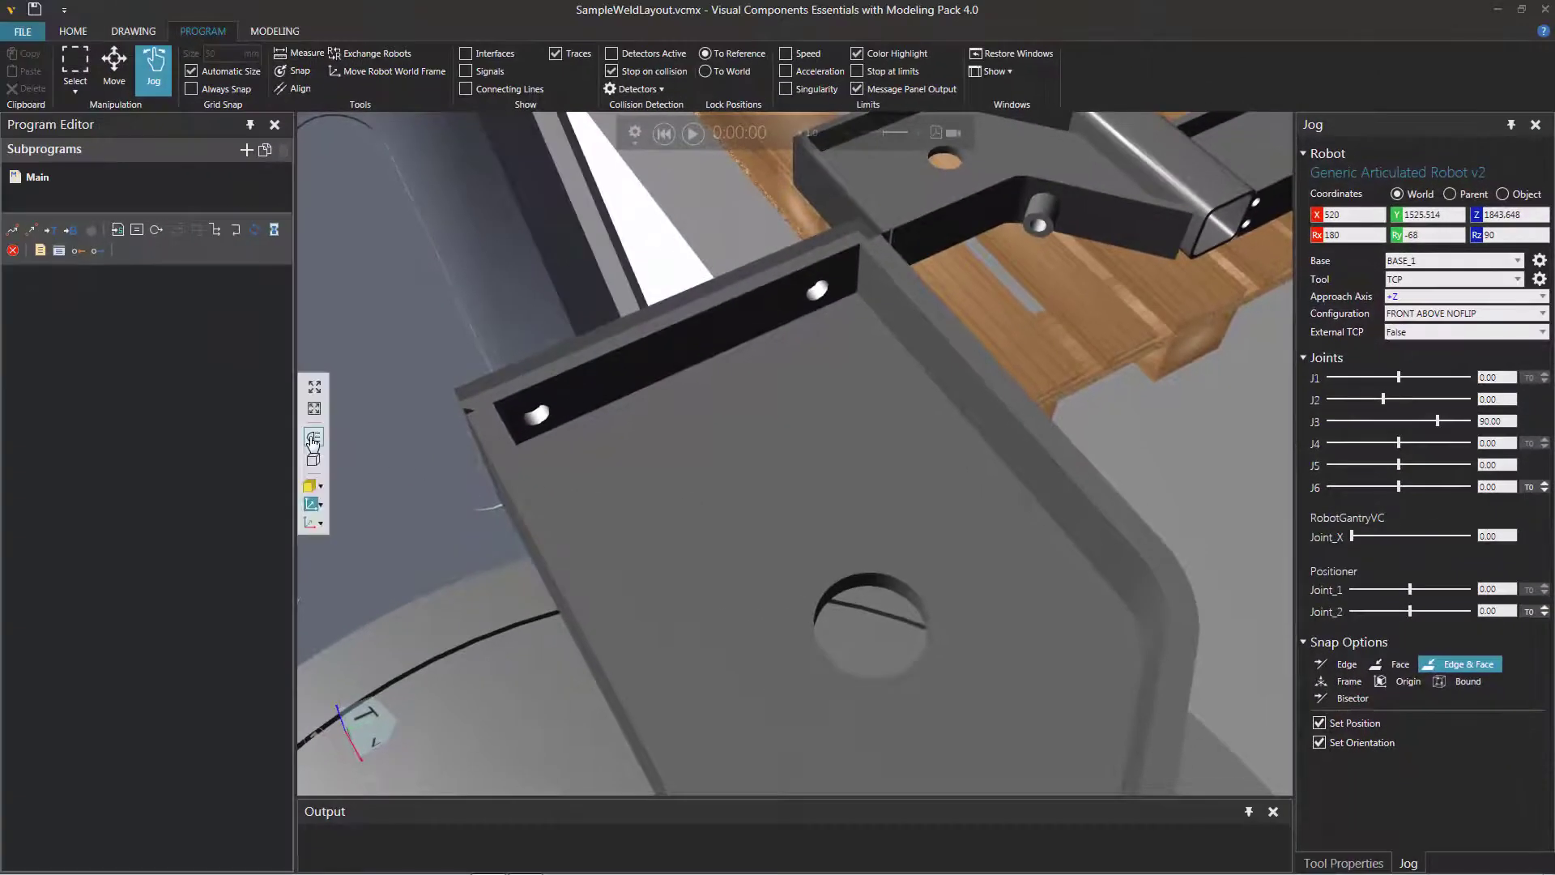
click(313, 438)
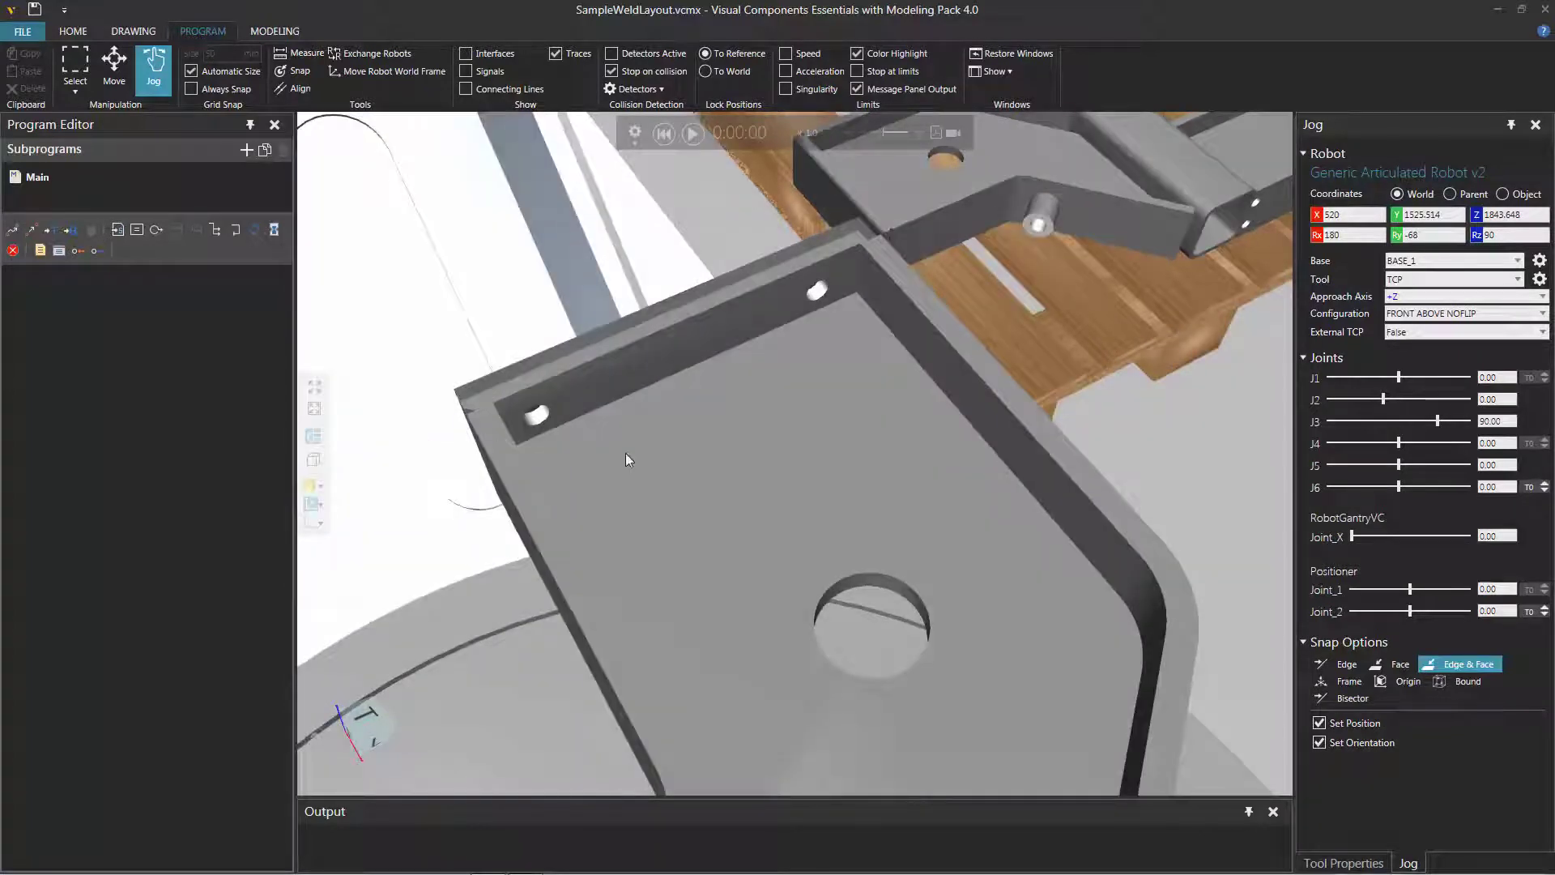
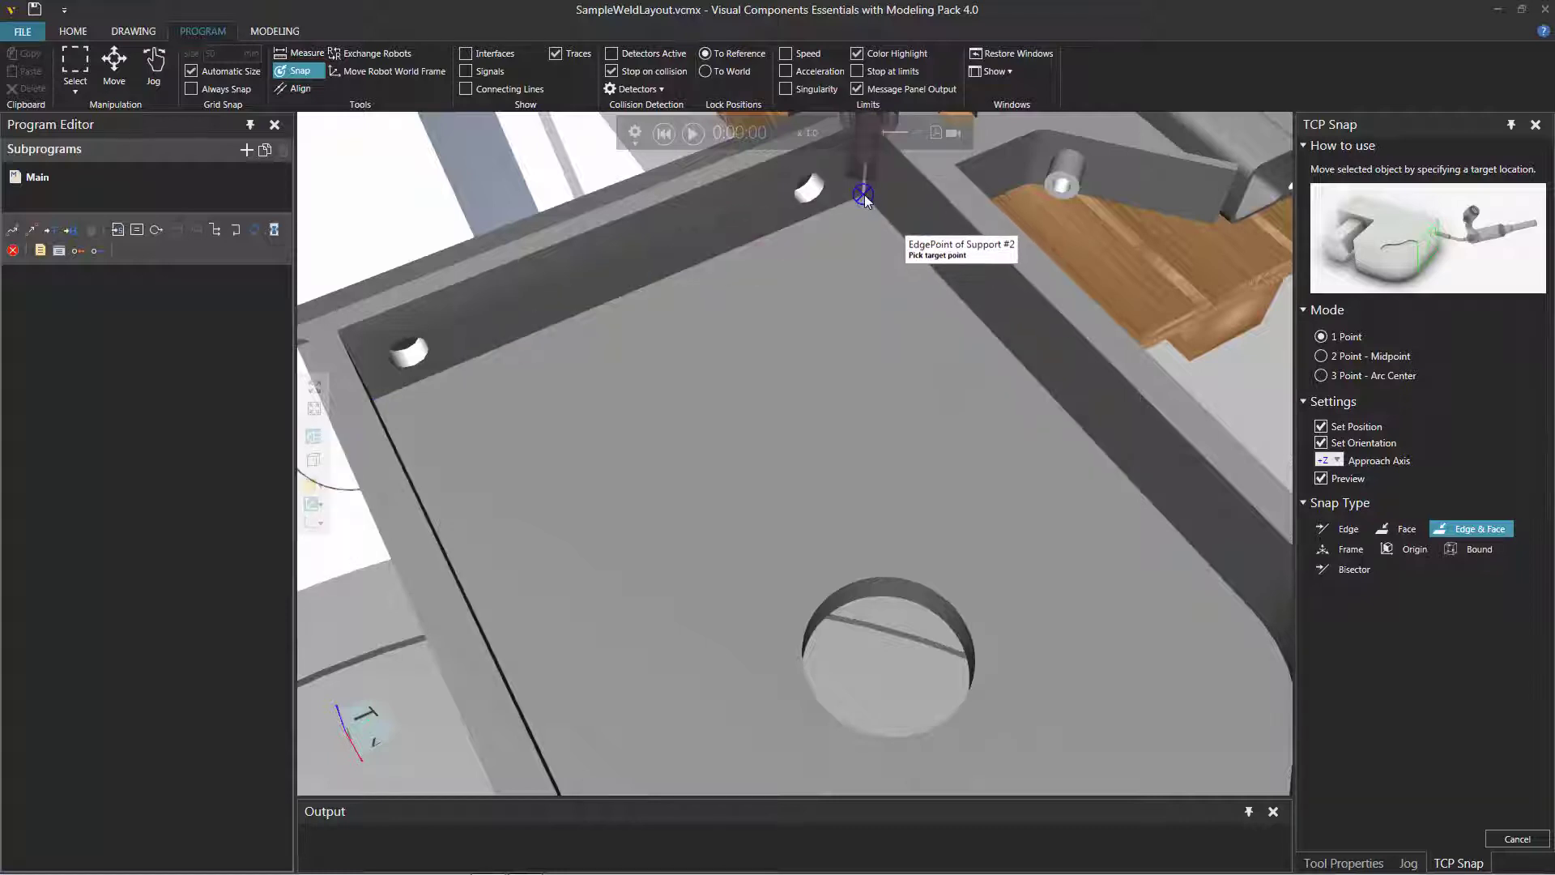
Snap the torch tip to the inner floor corner of the clamped Support #2 part, using the Edge & Face snap type.
scroll(863, 194, down, 4)
middle_drag(861, 275, 855, 498)
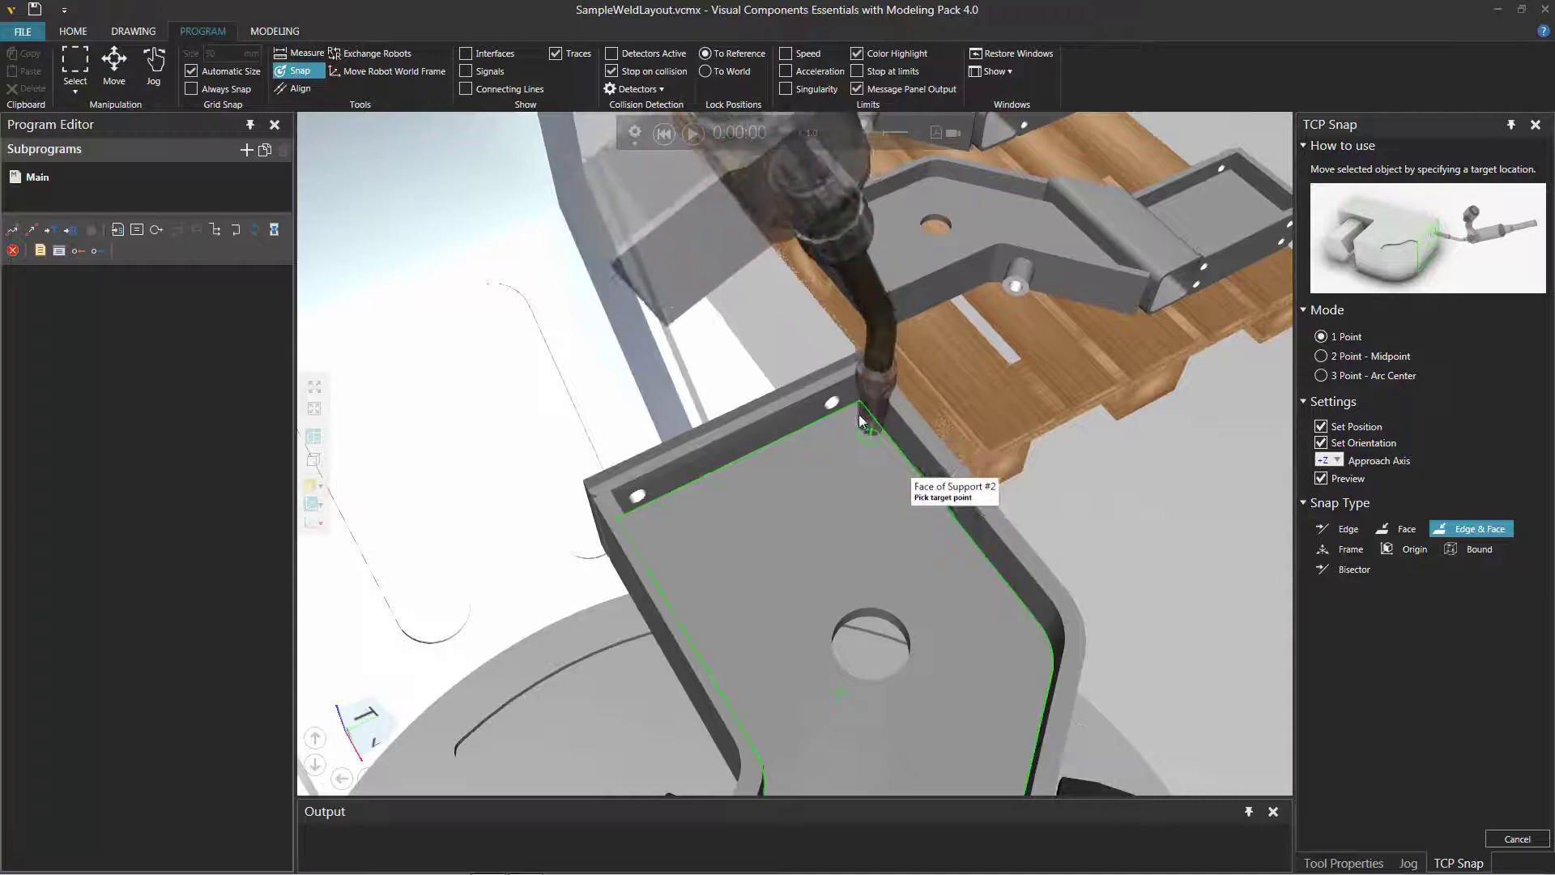
click(857, 405)
right_drag(859, 512, 788, 512)
scroll(784, 514, down, 4)
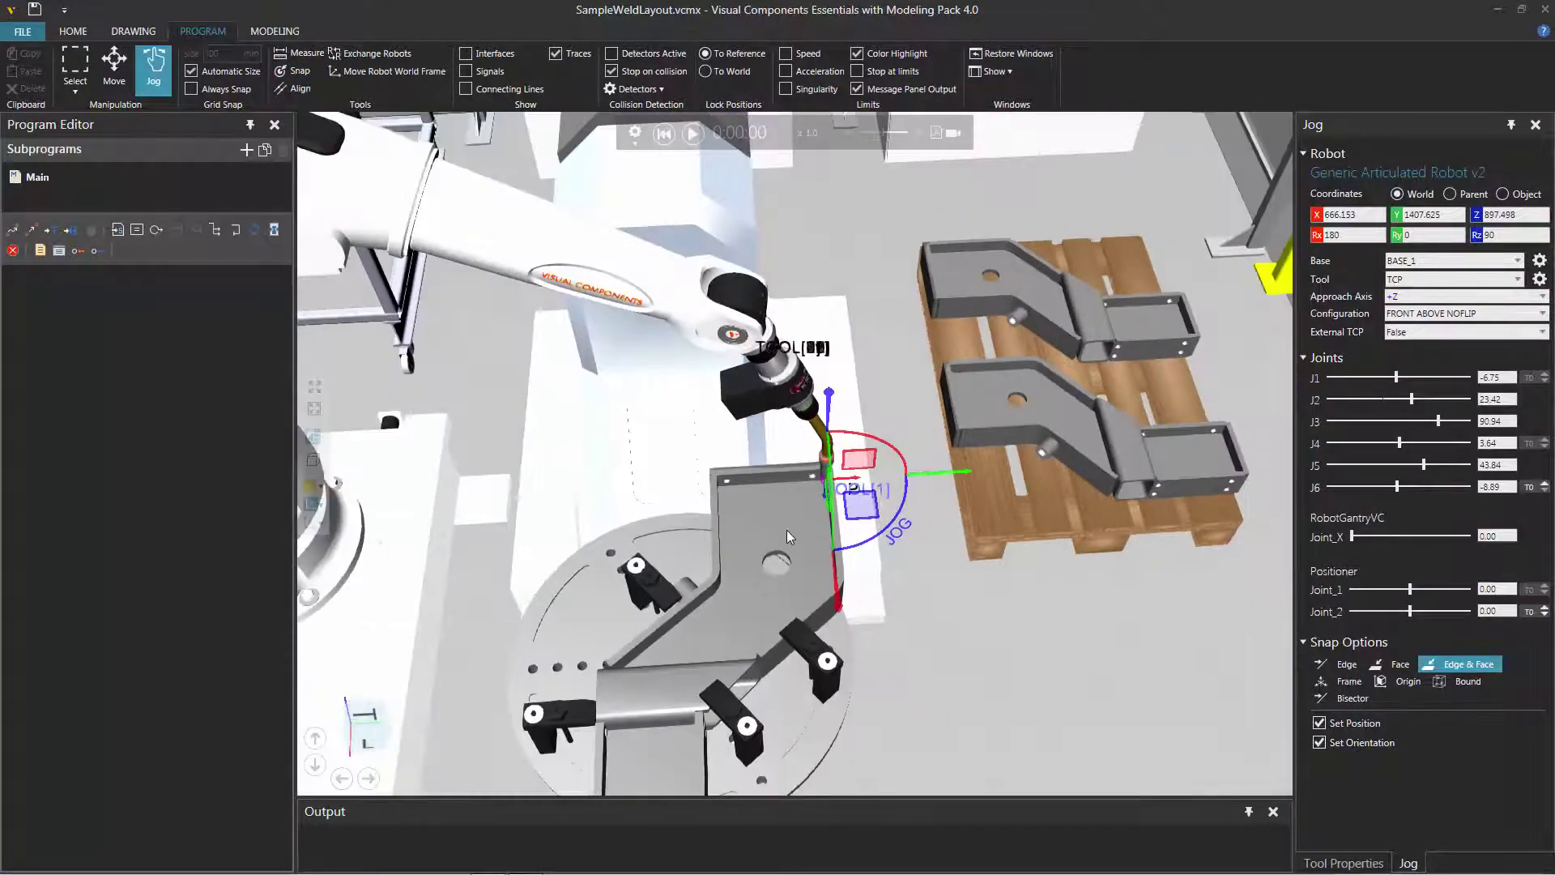
Tilt the torch in the corner to about Rx -120, Ry -22, Rz 57 and record a linear motion there.
scroll(785, 530, up, 10)
right_drag(769, 525, 718, 541)
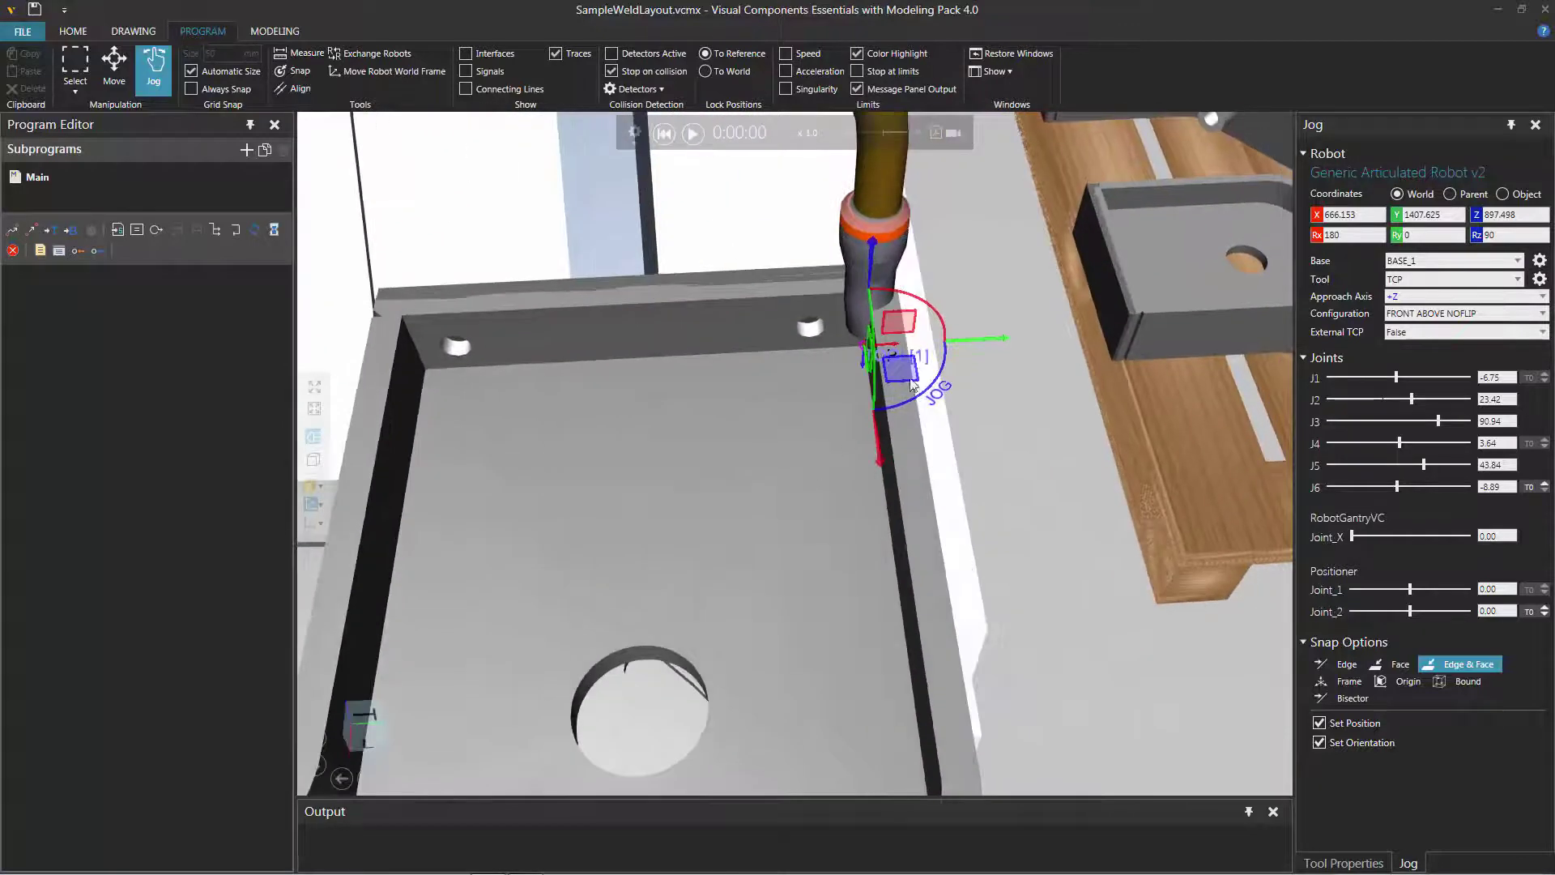
drag(942, 326, 896, 328)
right_drag(798, 458, 708, 521)
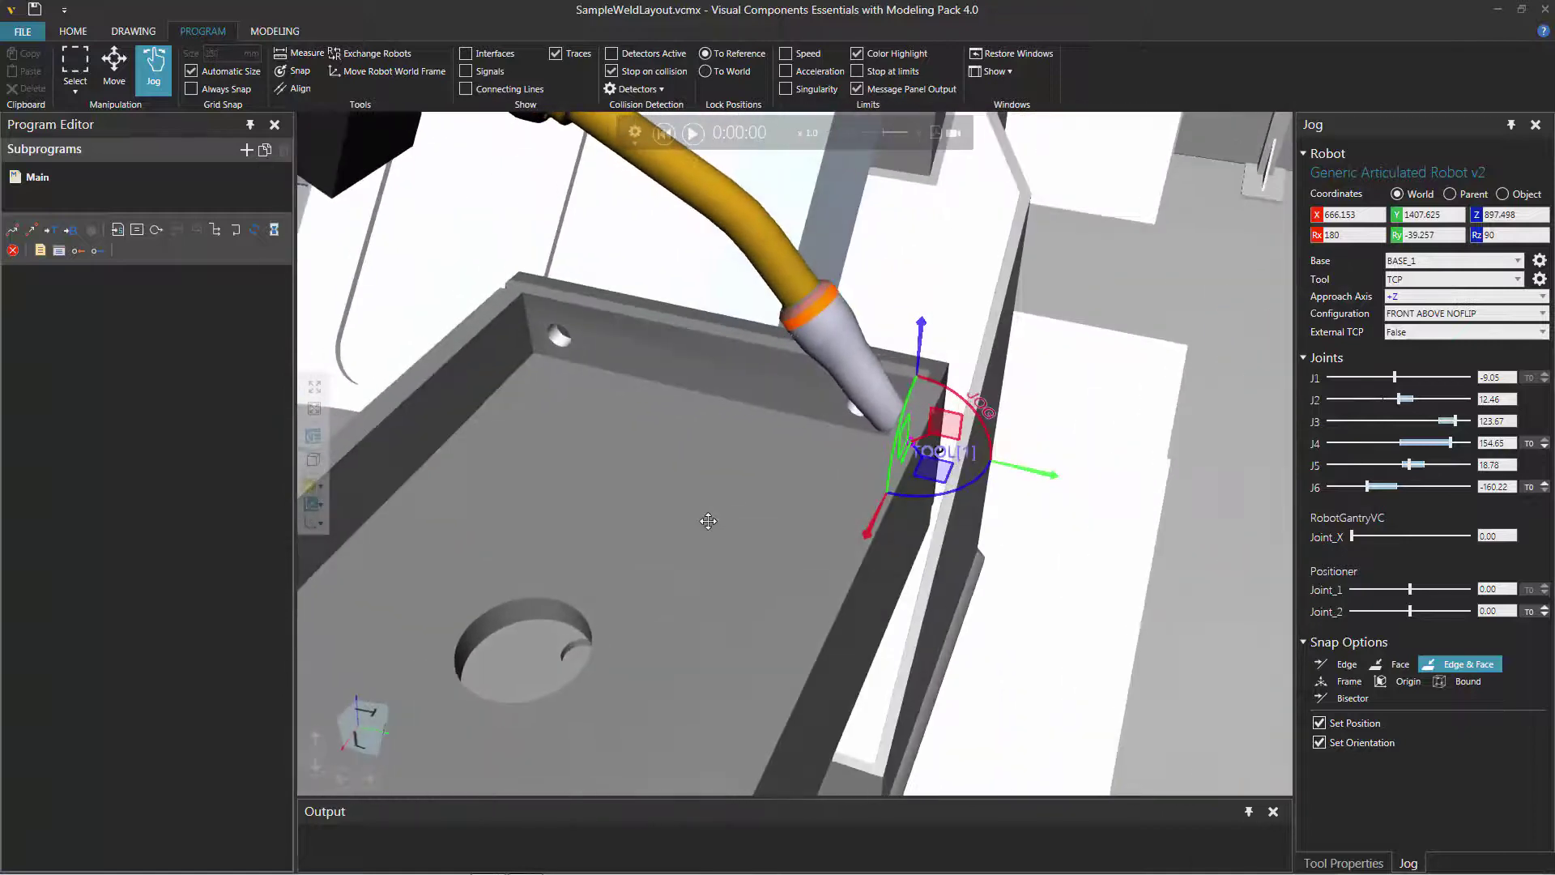
drag(907, 434, 810, 492)
right_drag(810, 493, 781, 532)
drag(872, 557, 860, 567)
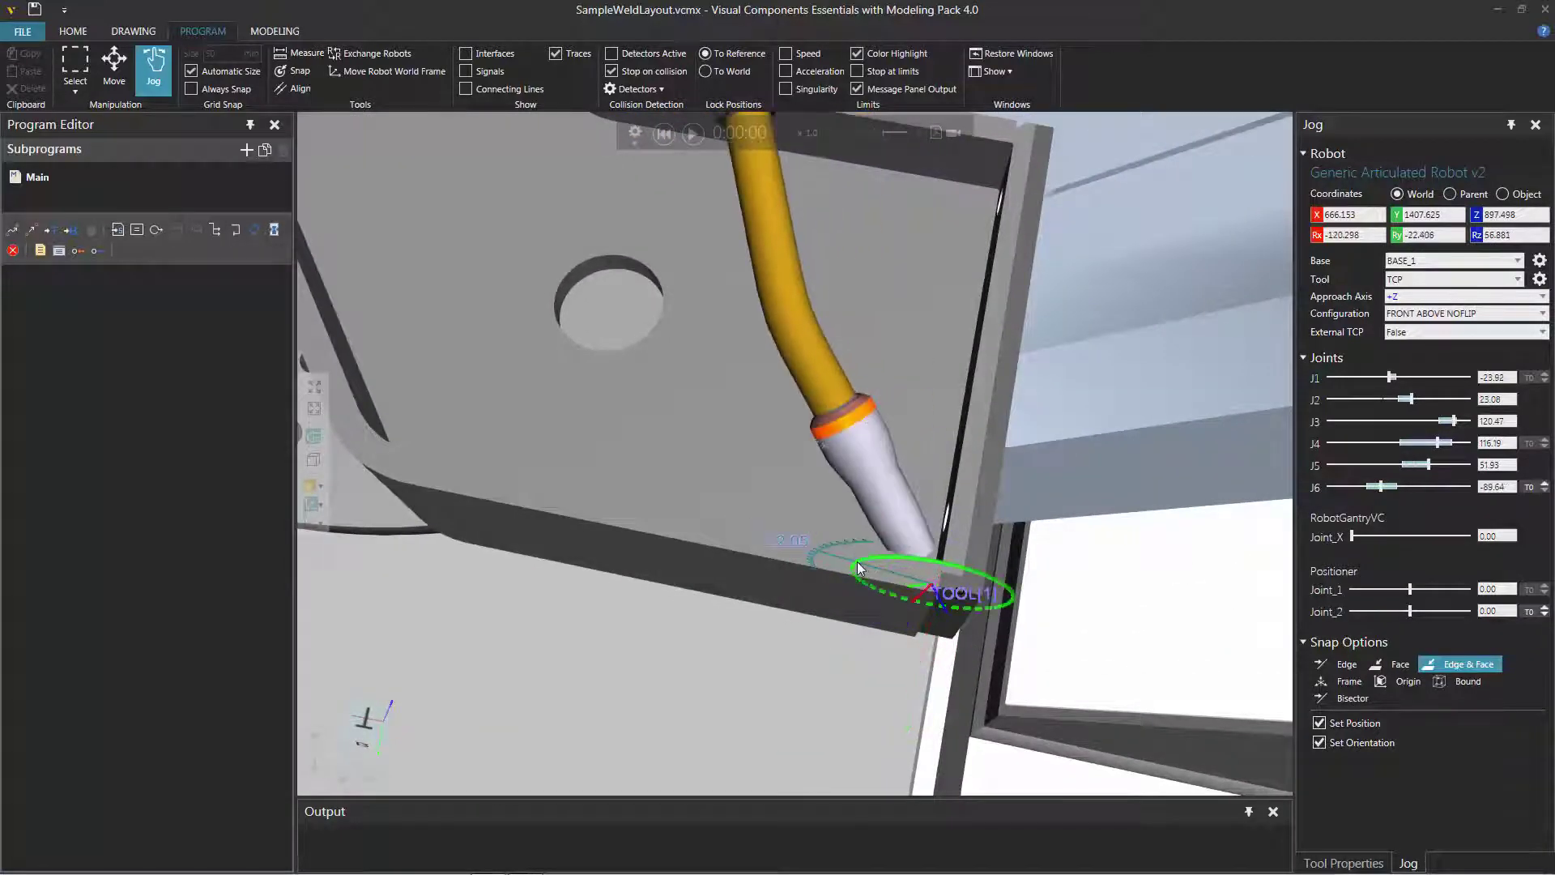
right_drag(860, 567, 845, 474)
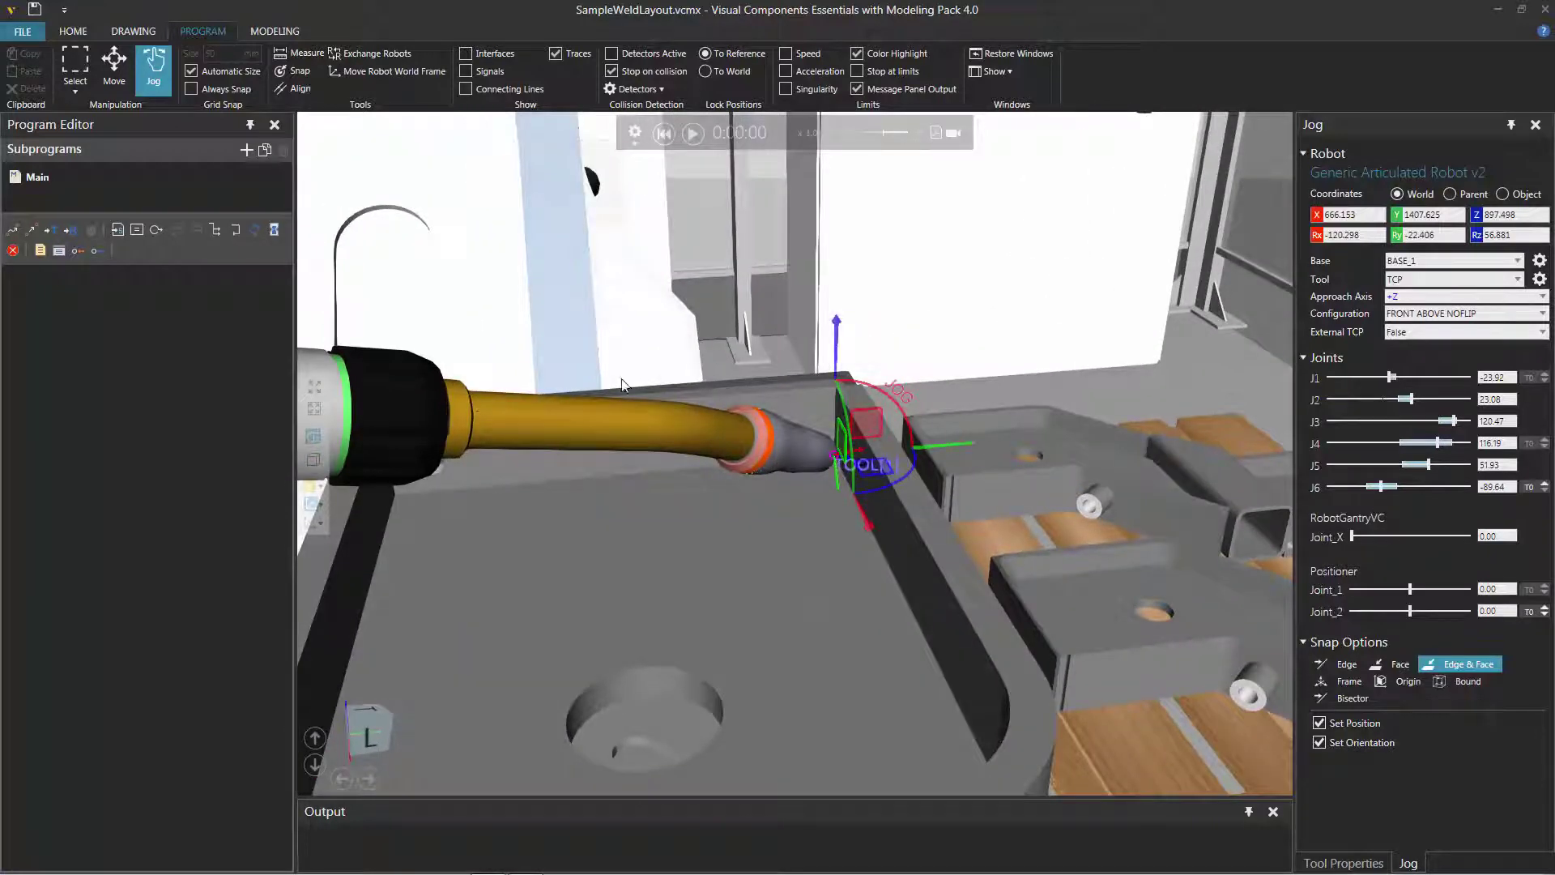
click(30, 232)
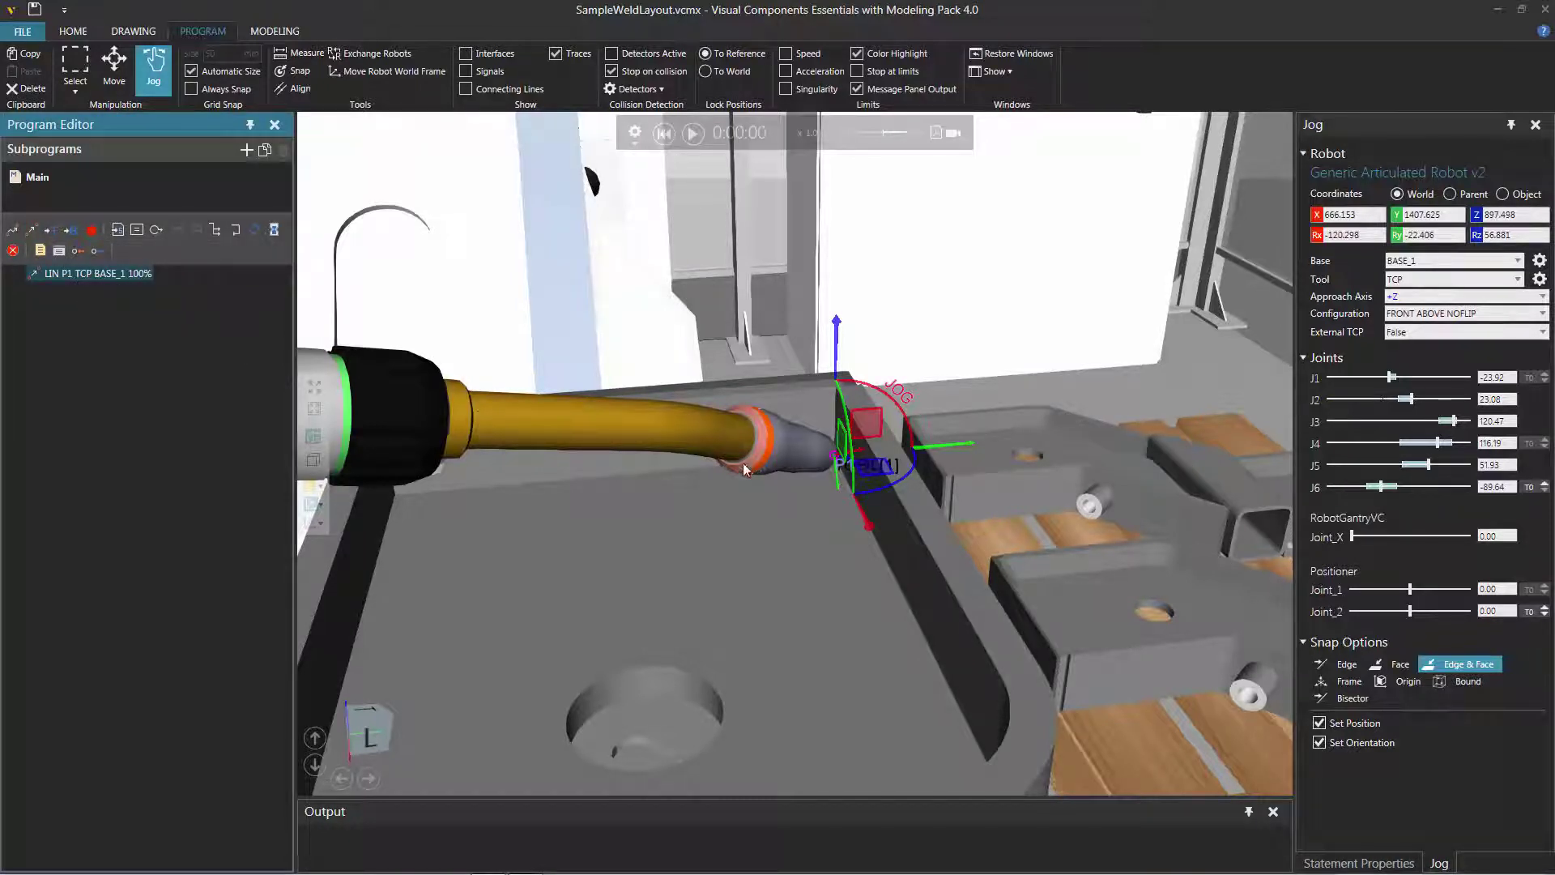
Jog the torch about 67 mm up and 42 mm back in Y, and record a point-to-point approach motion before the P1 motion.
drag(836, 360, 831, 243)
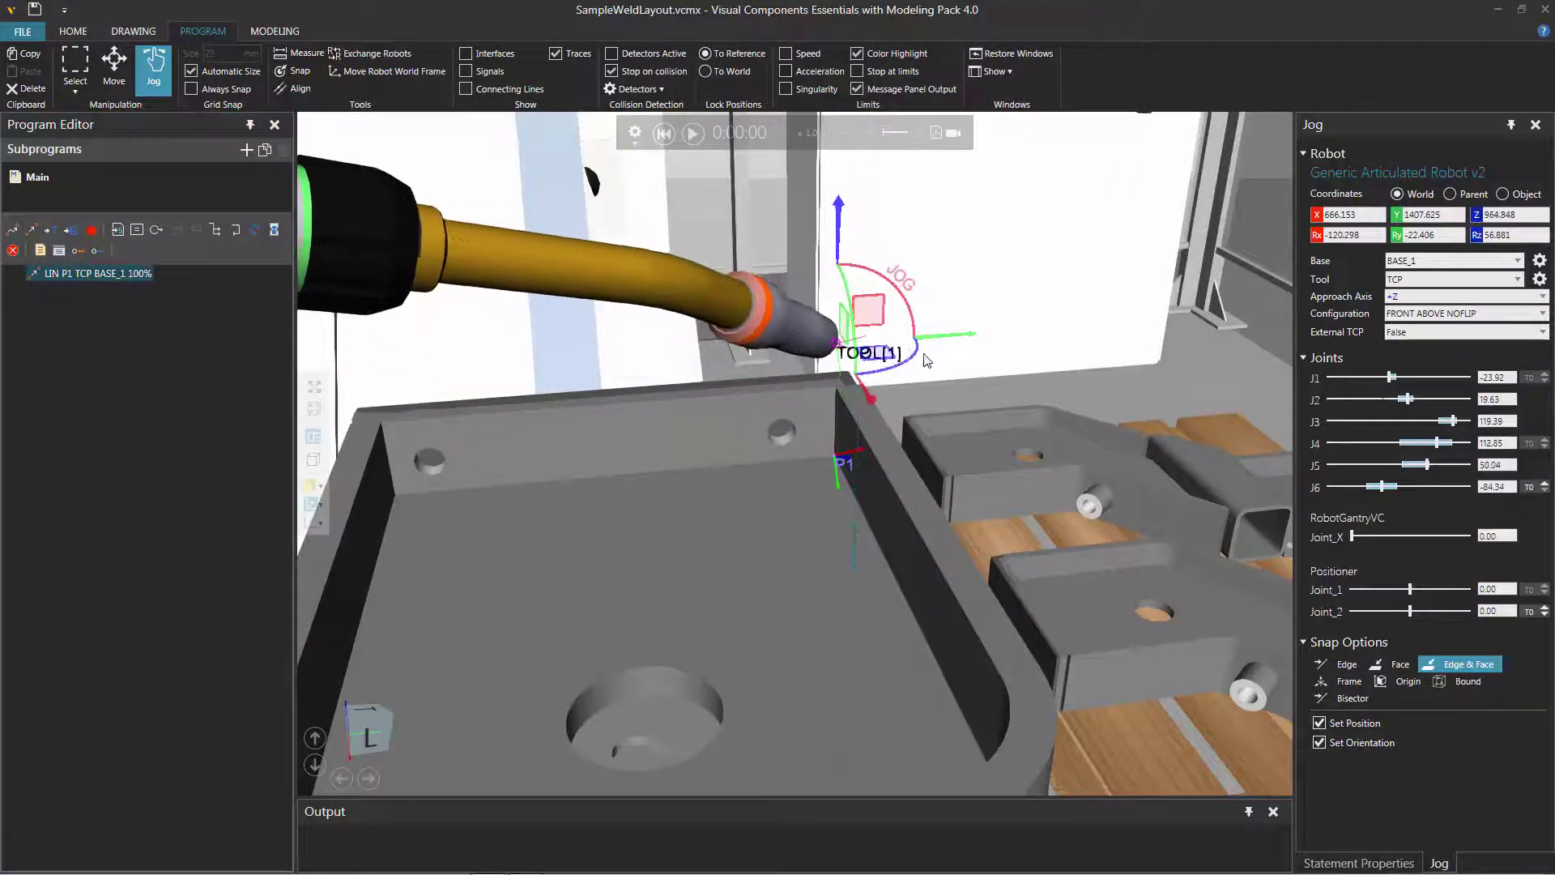
drag(937, 341, 360, 261)
click(12, 232)
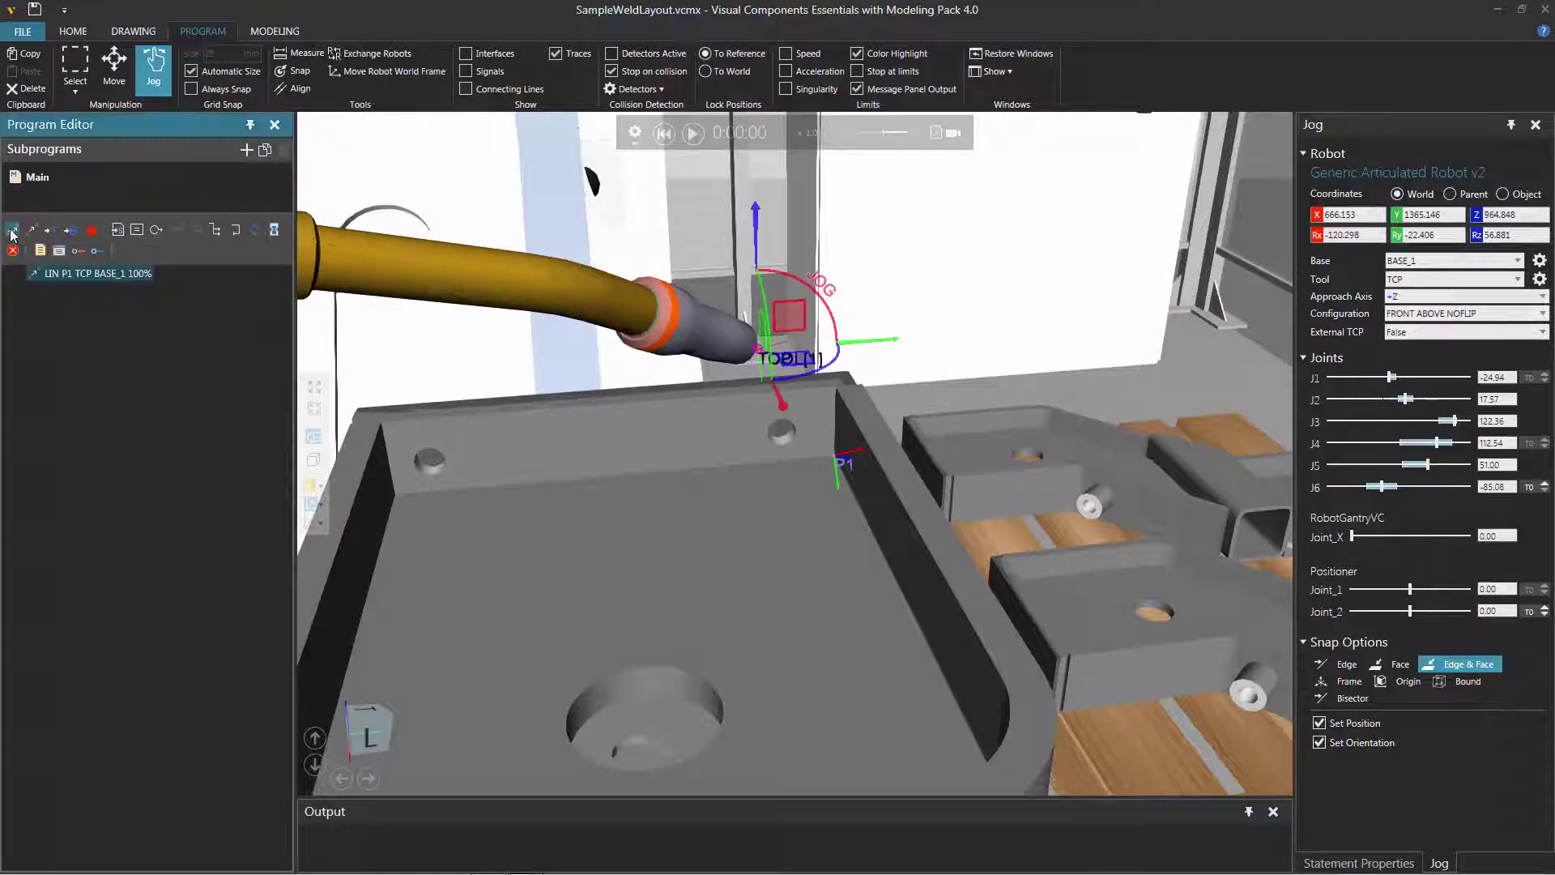
drag(66, 290, 64, 272)
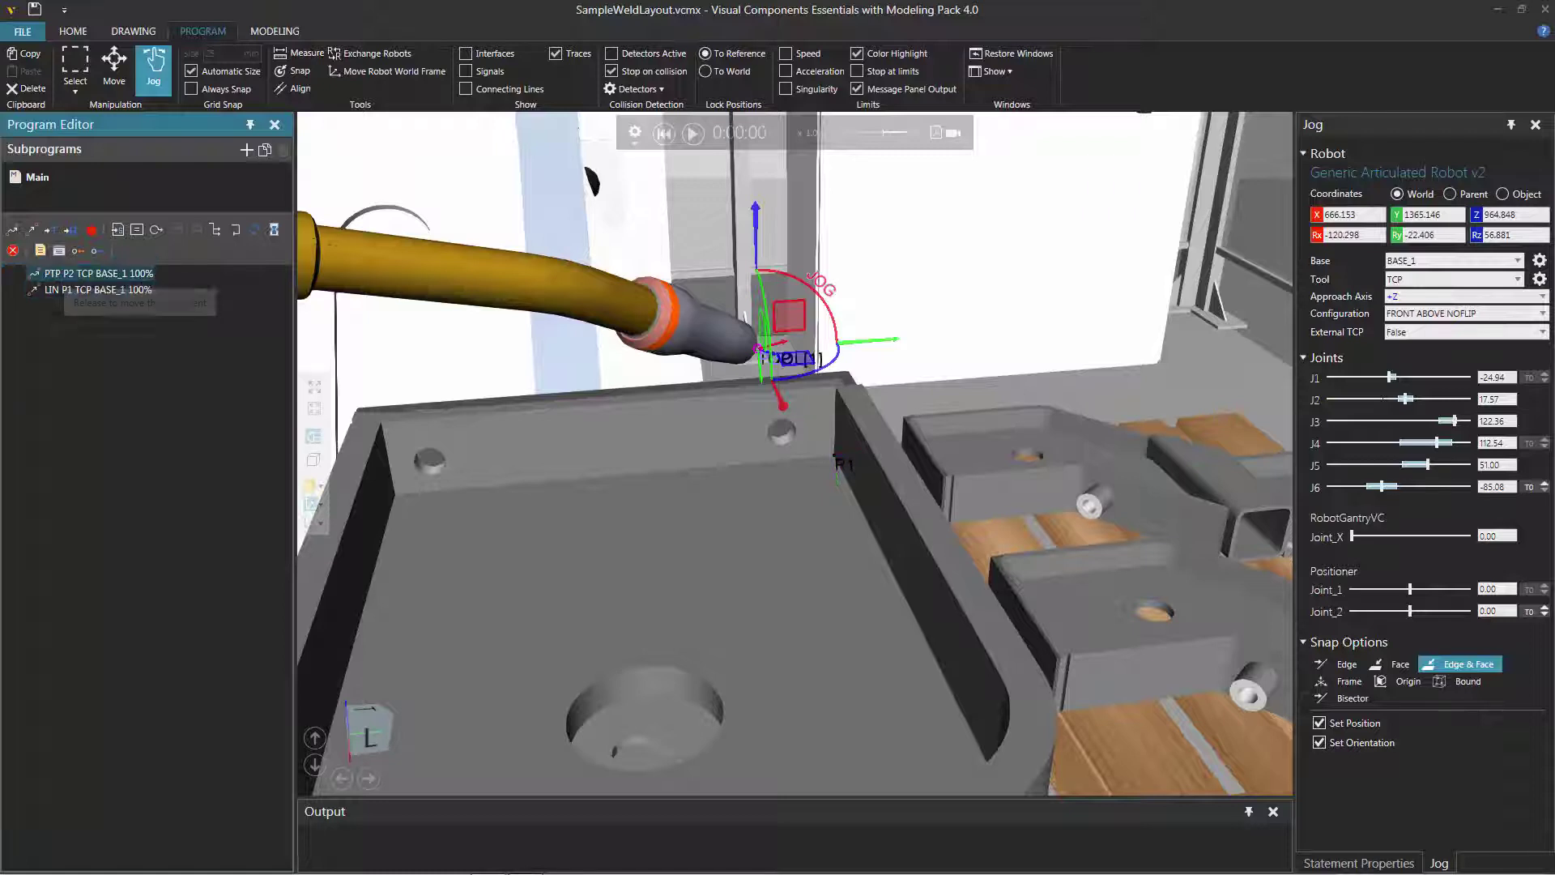
Add a Set Binary Output statement after the P1 motion with output port 17 and its value set to True.
click(75, 289)
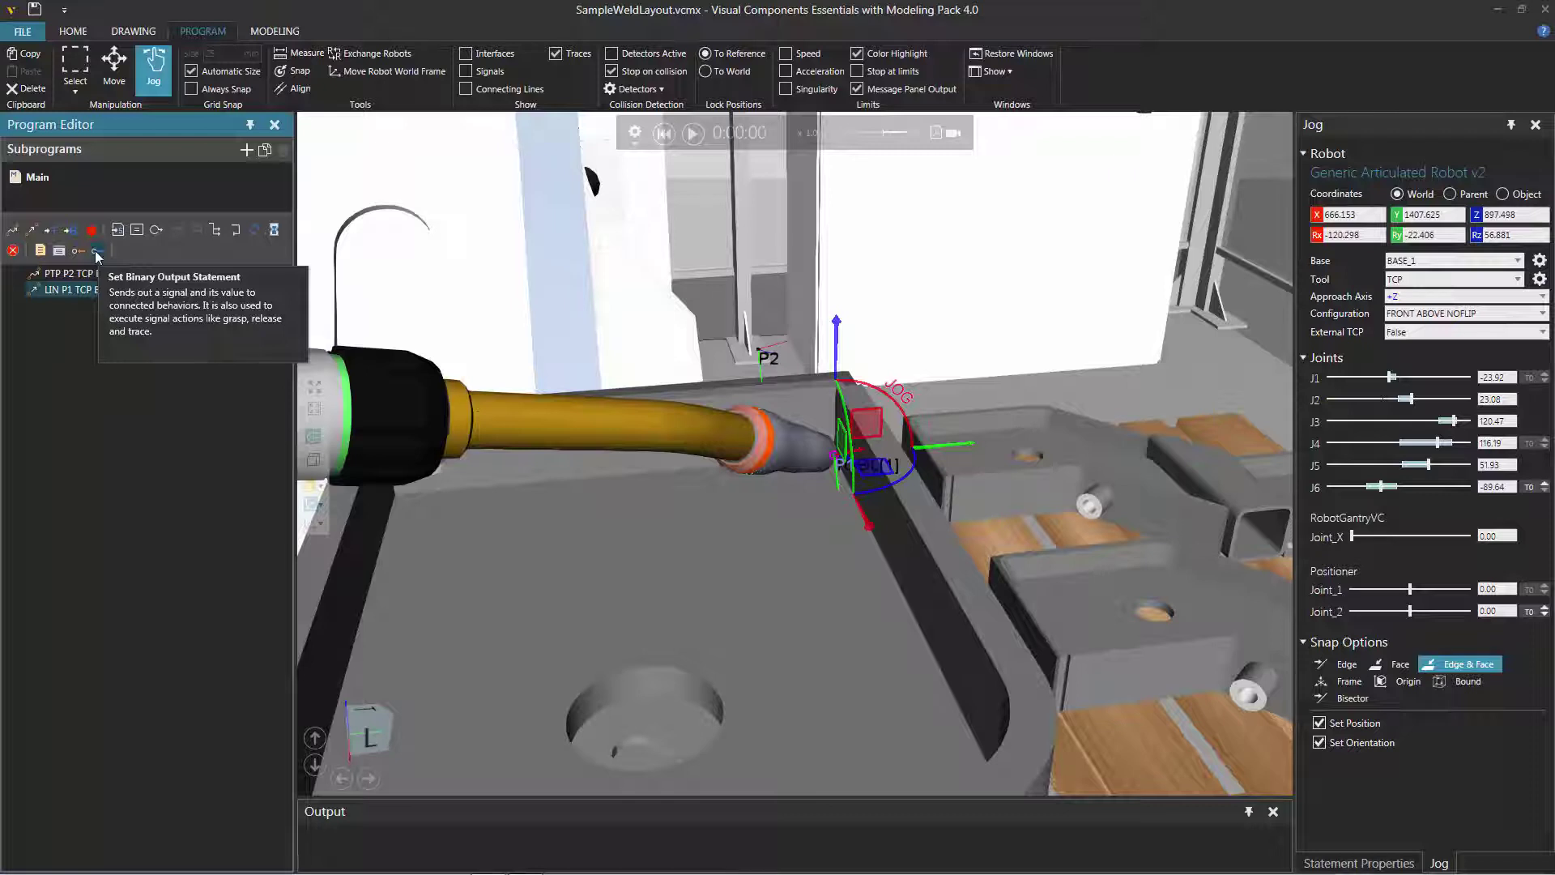
click(96, 253)
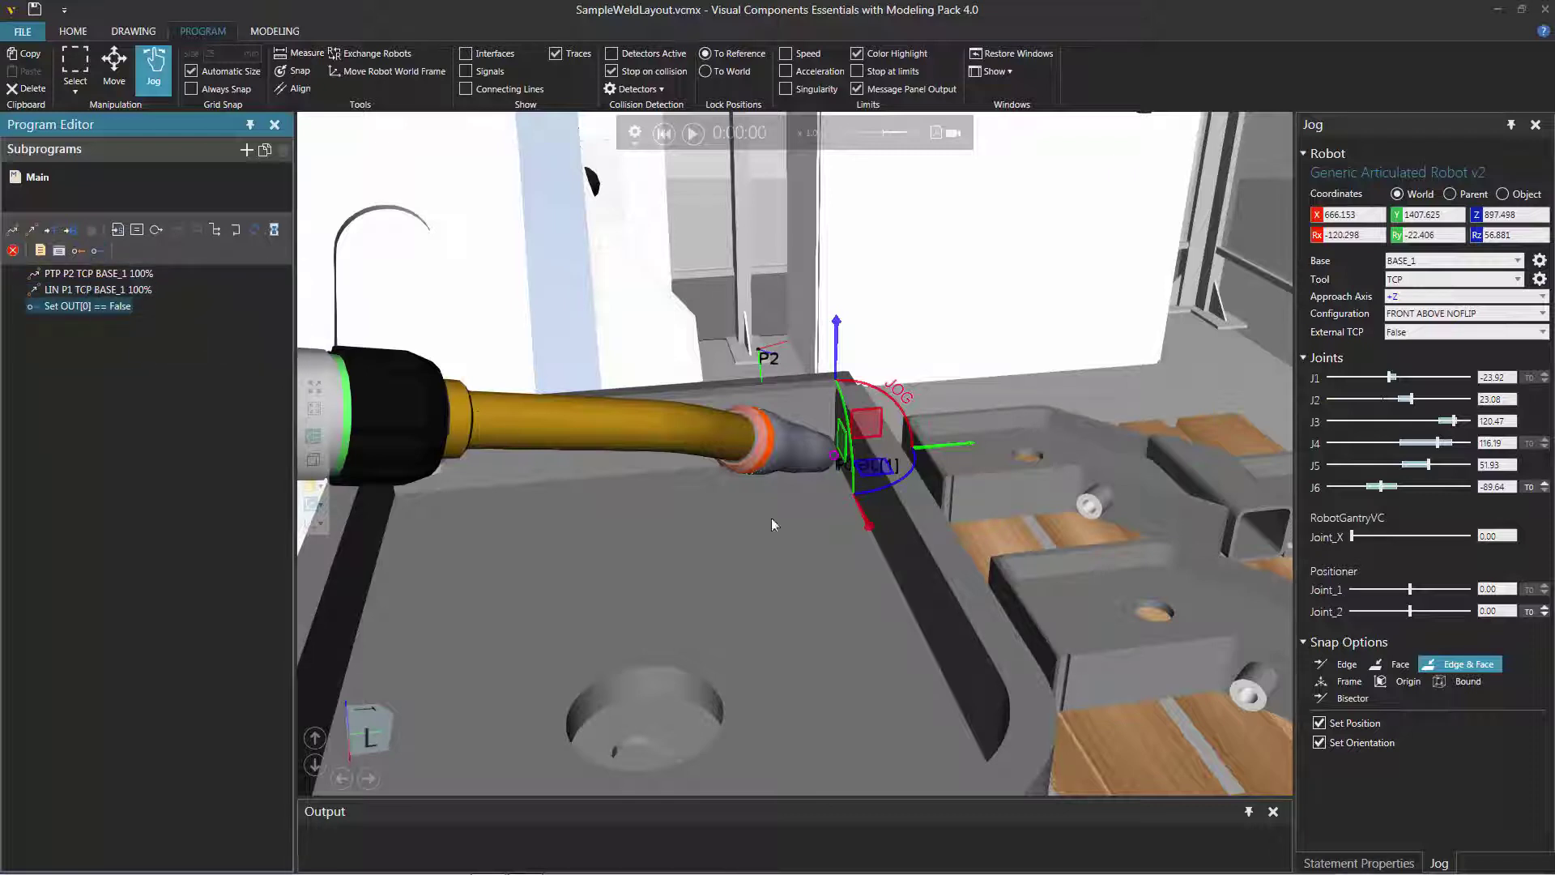
click(1359, 862)
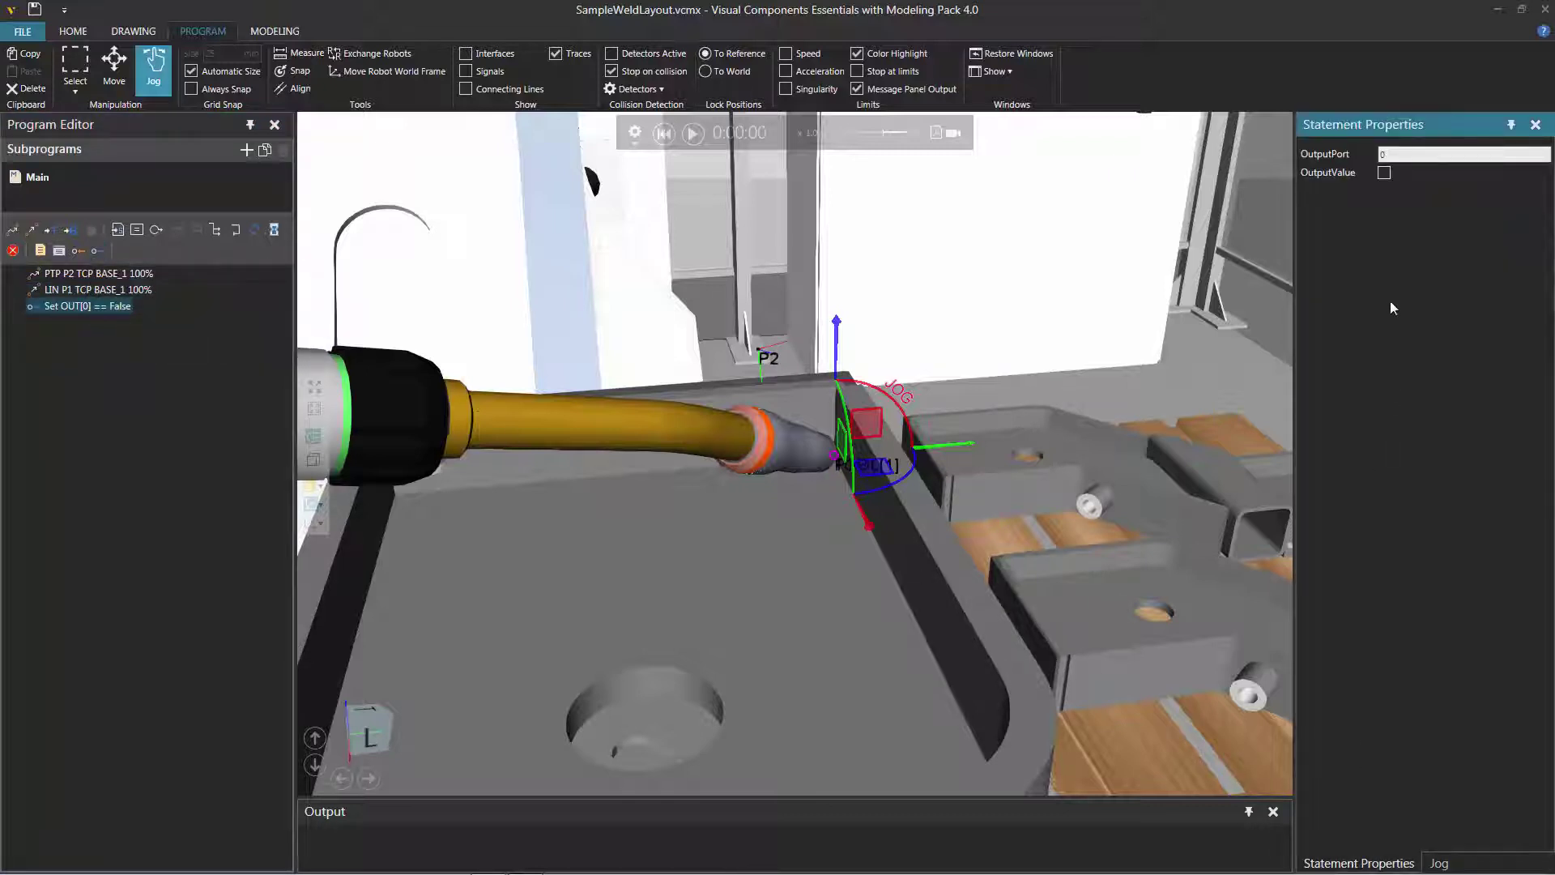
click(1394, 154)
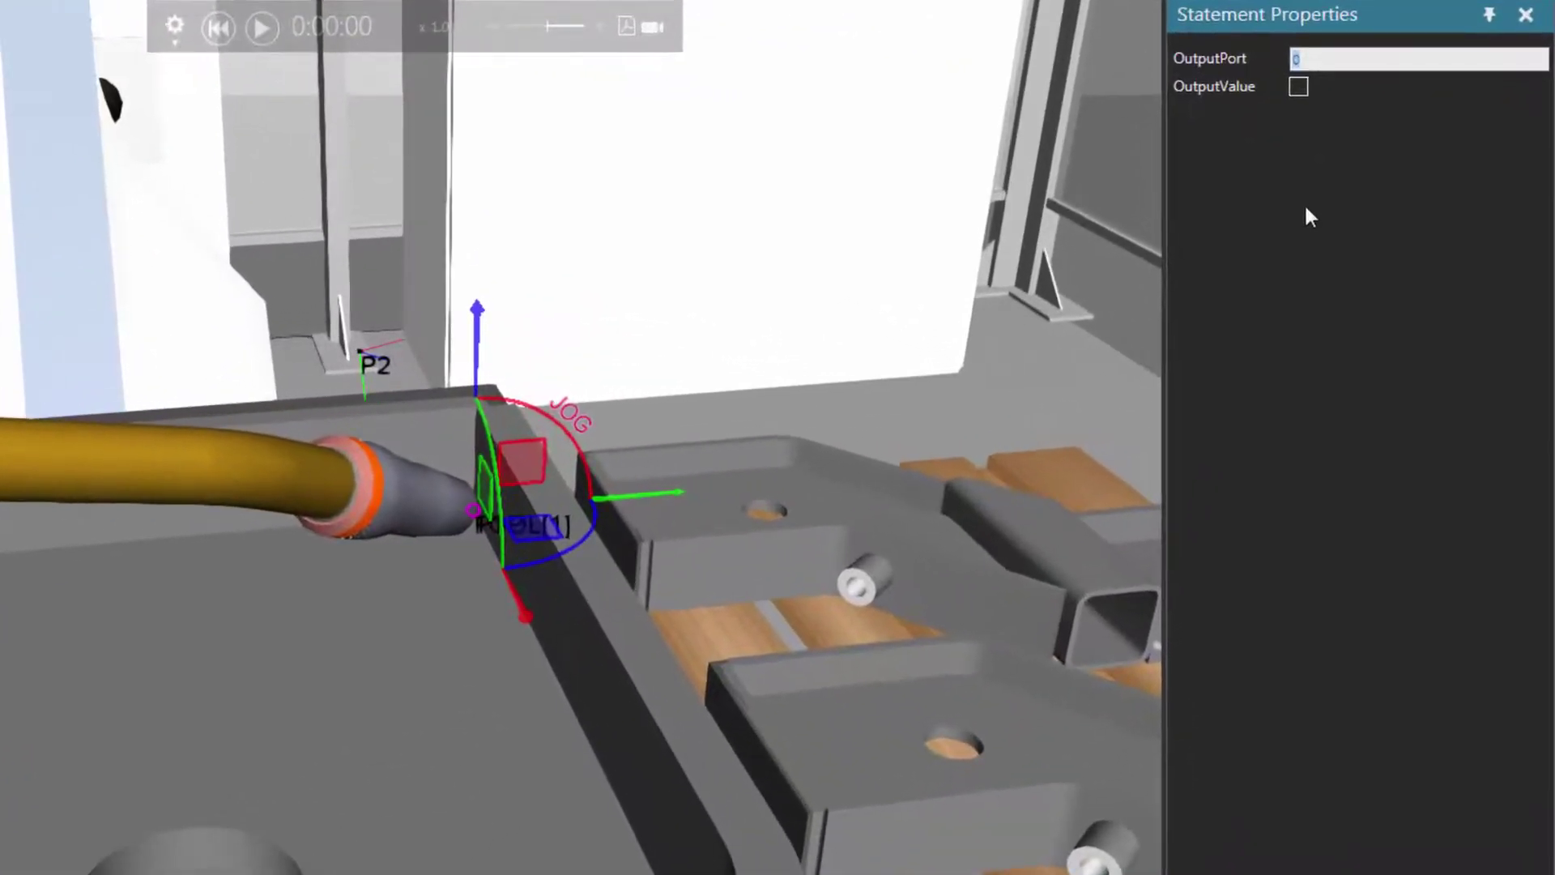
text(17)
click(1299, 86)
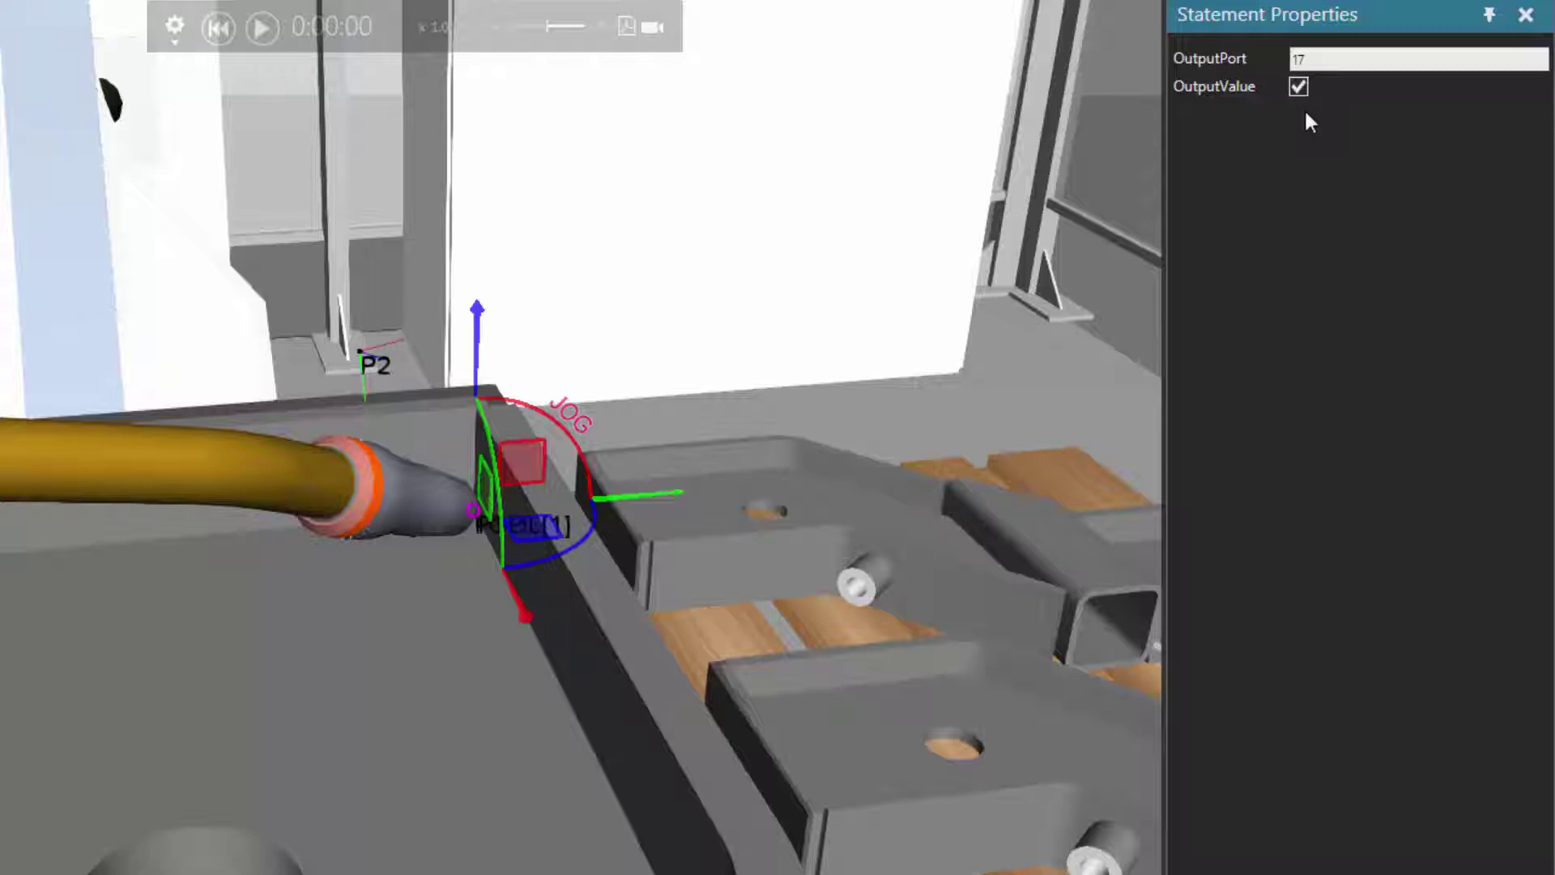
click(1298, 87)
click(1299, 88)
Snap the torch to the far end of the straight inner edge, adjust its tilt, and record a linear motion there.
right_drag(580, 855, 611, 735)
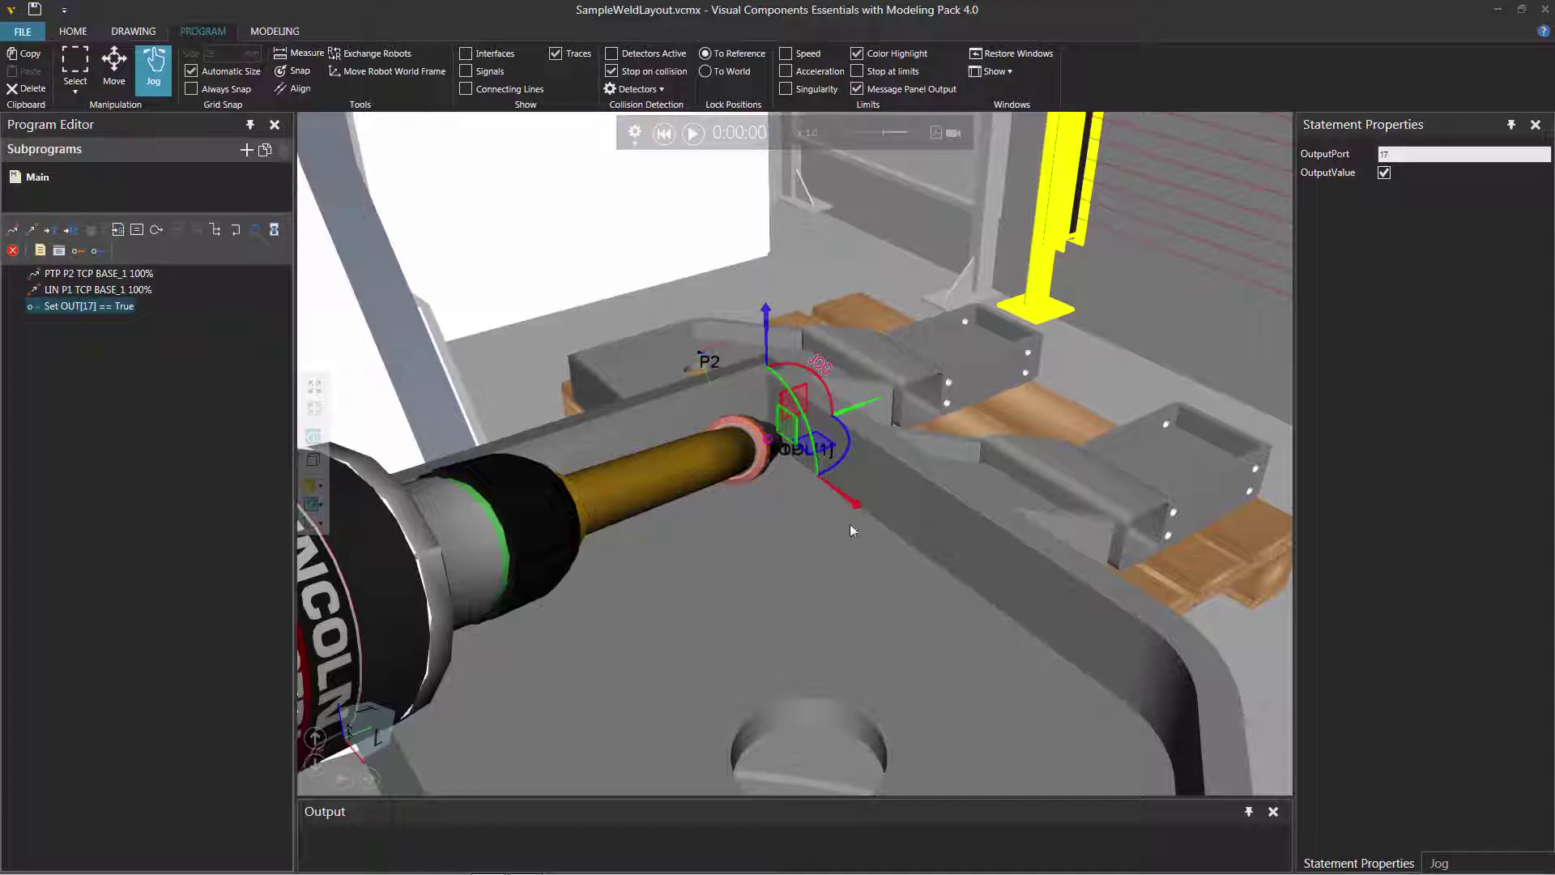
click(293, 70)
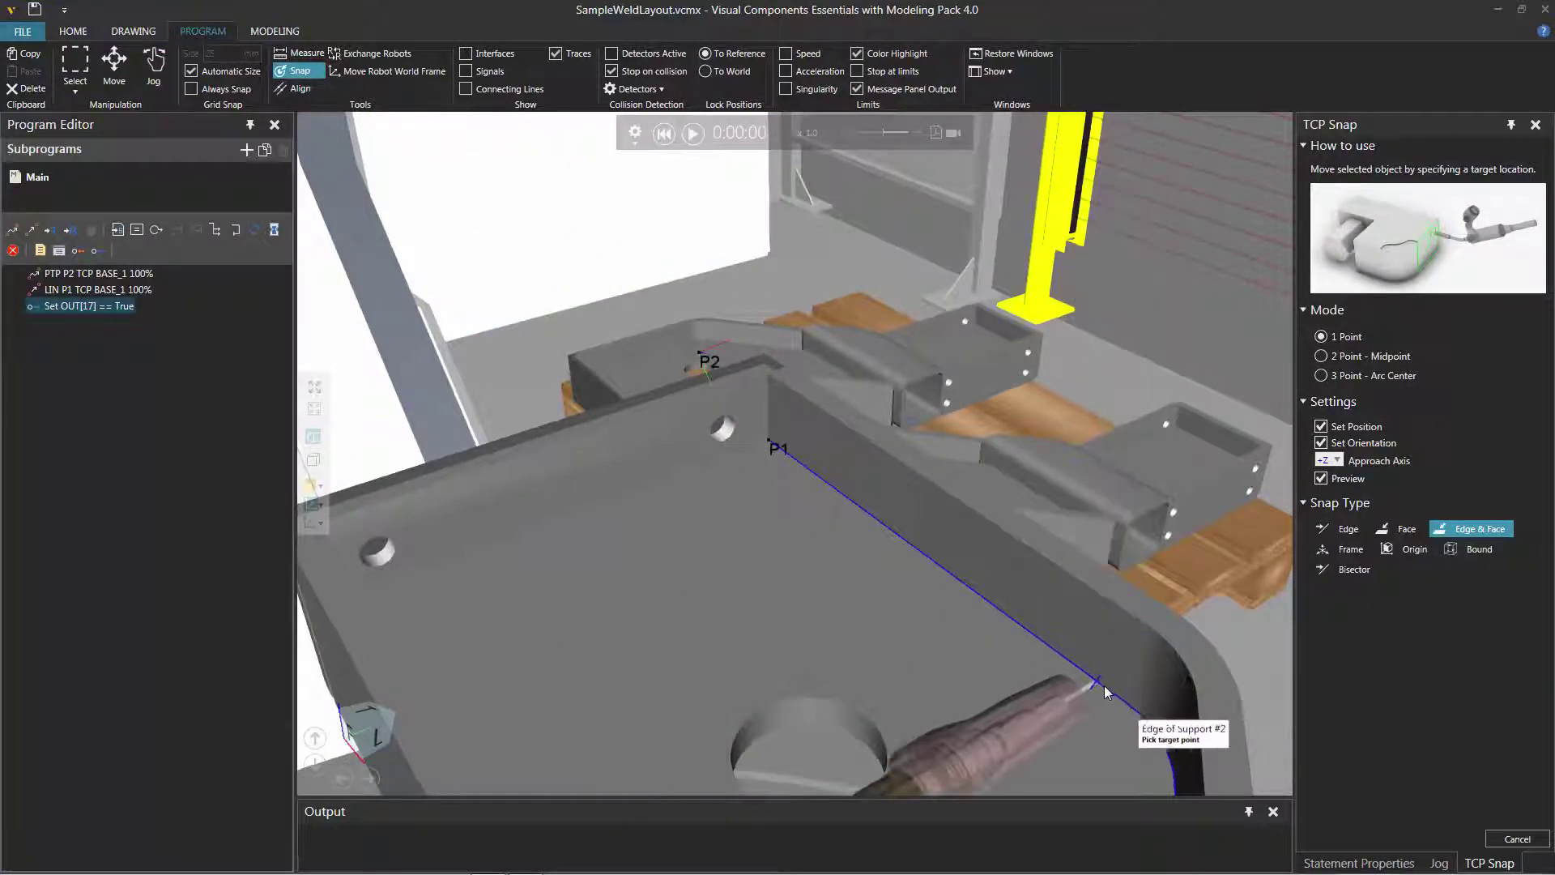
click(1145, 729)
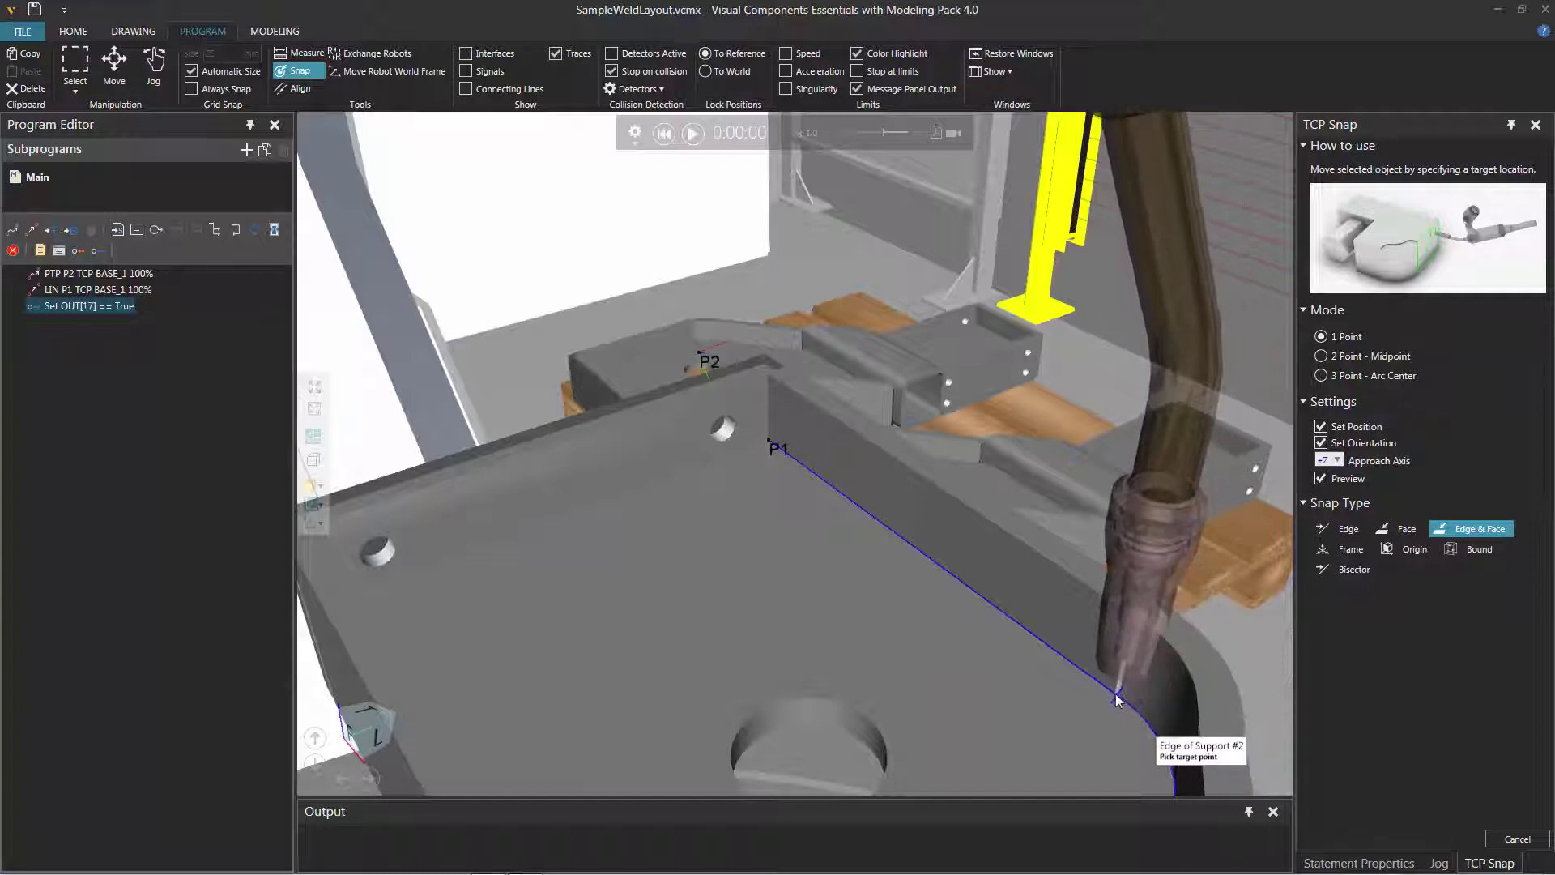
right_drag(1121, 753, 1022, 738)
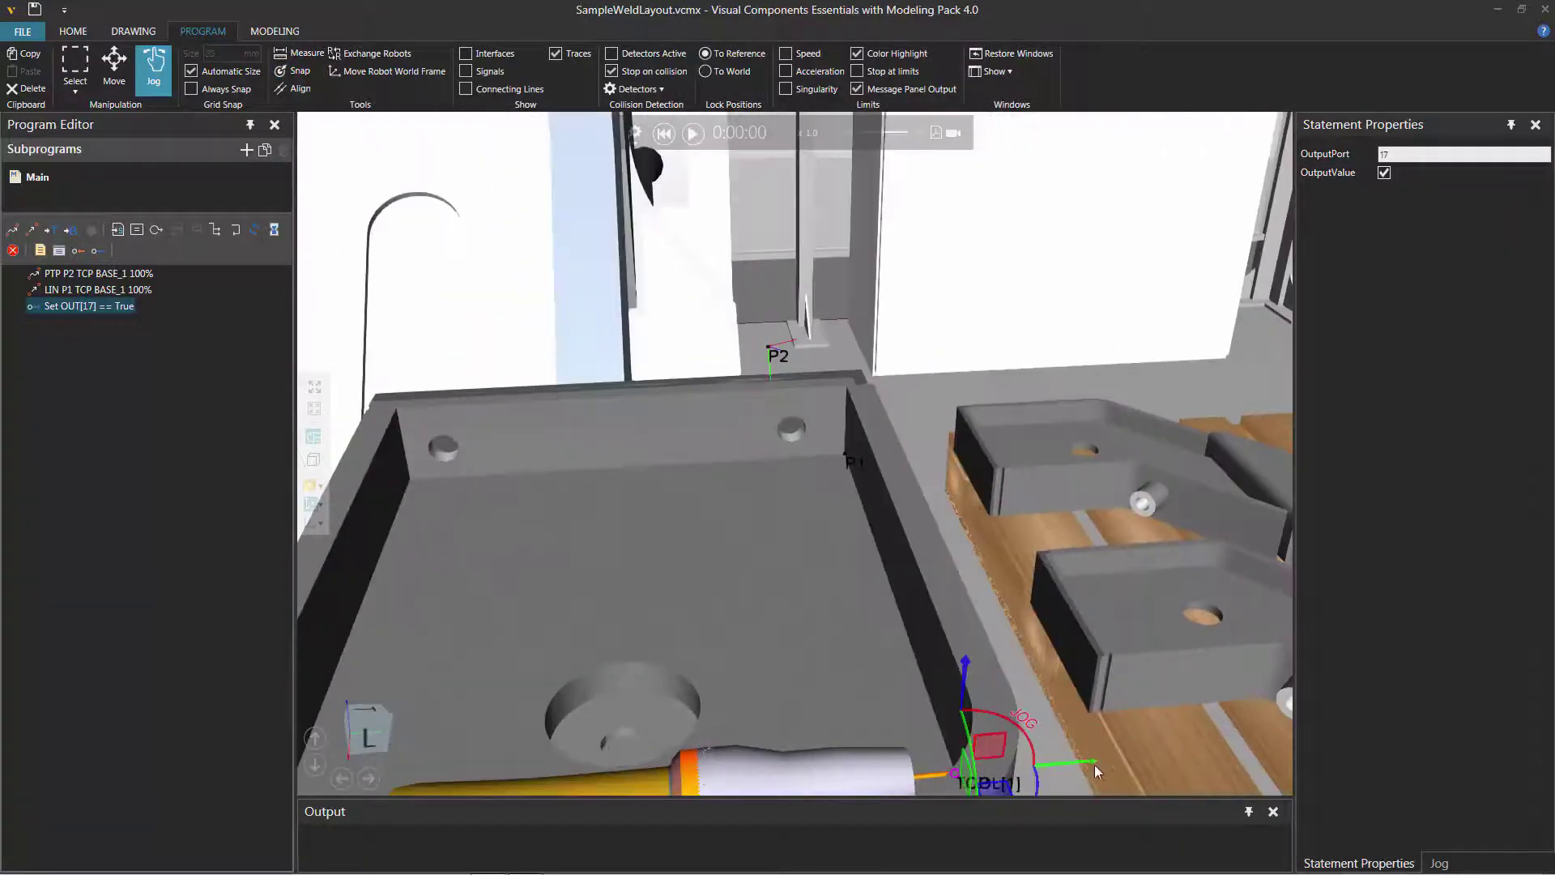
drag(1014, 723, 1049, 754)
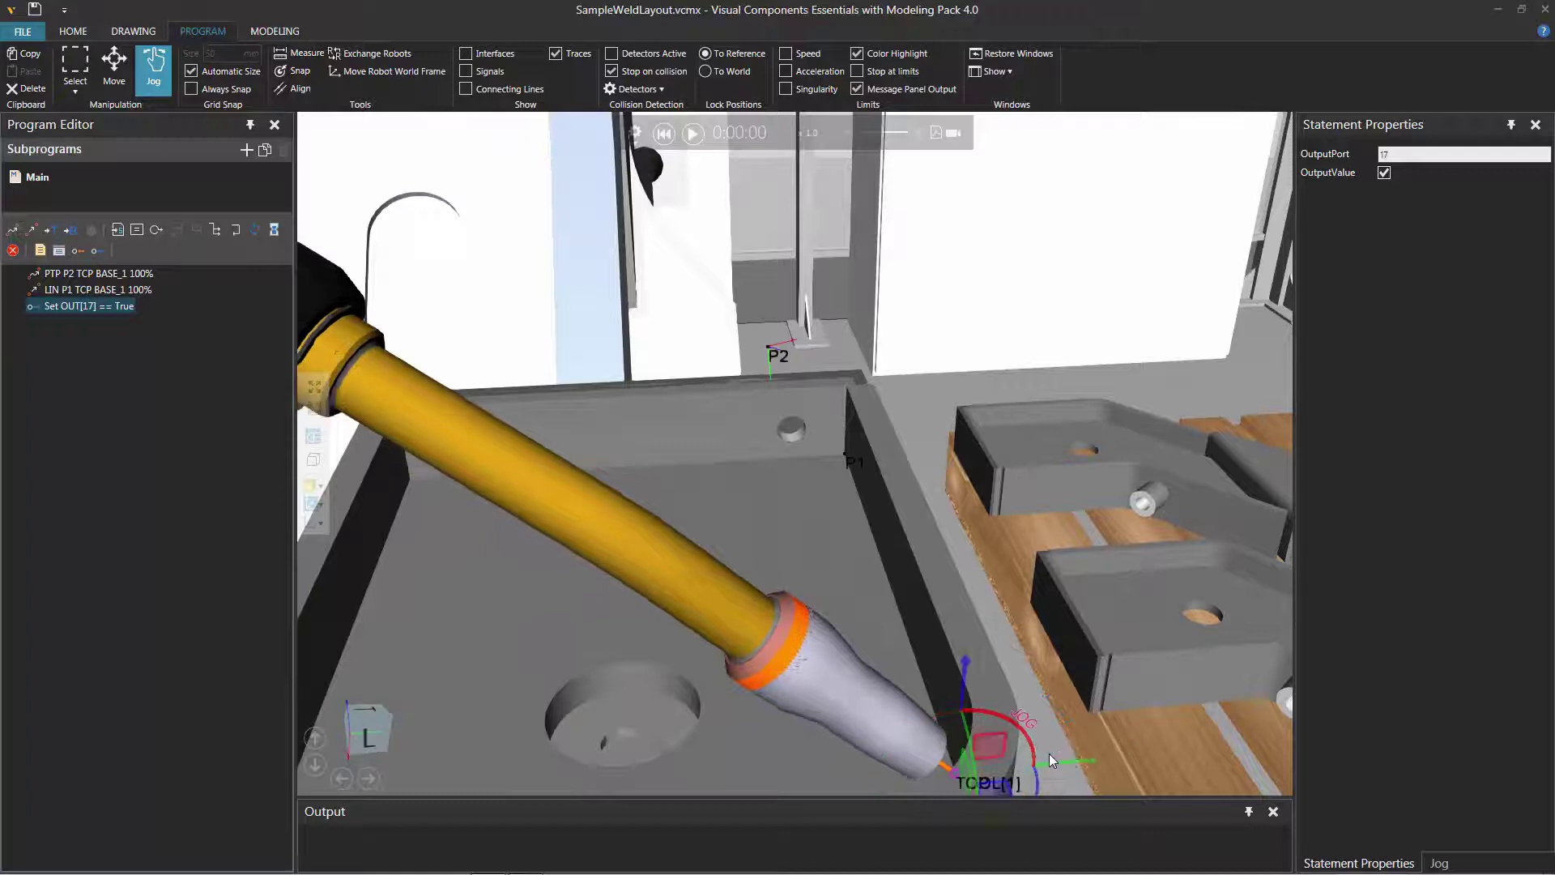
click(32, 230)
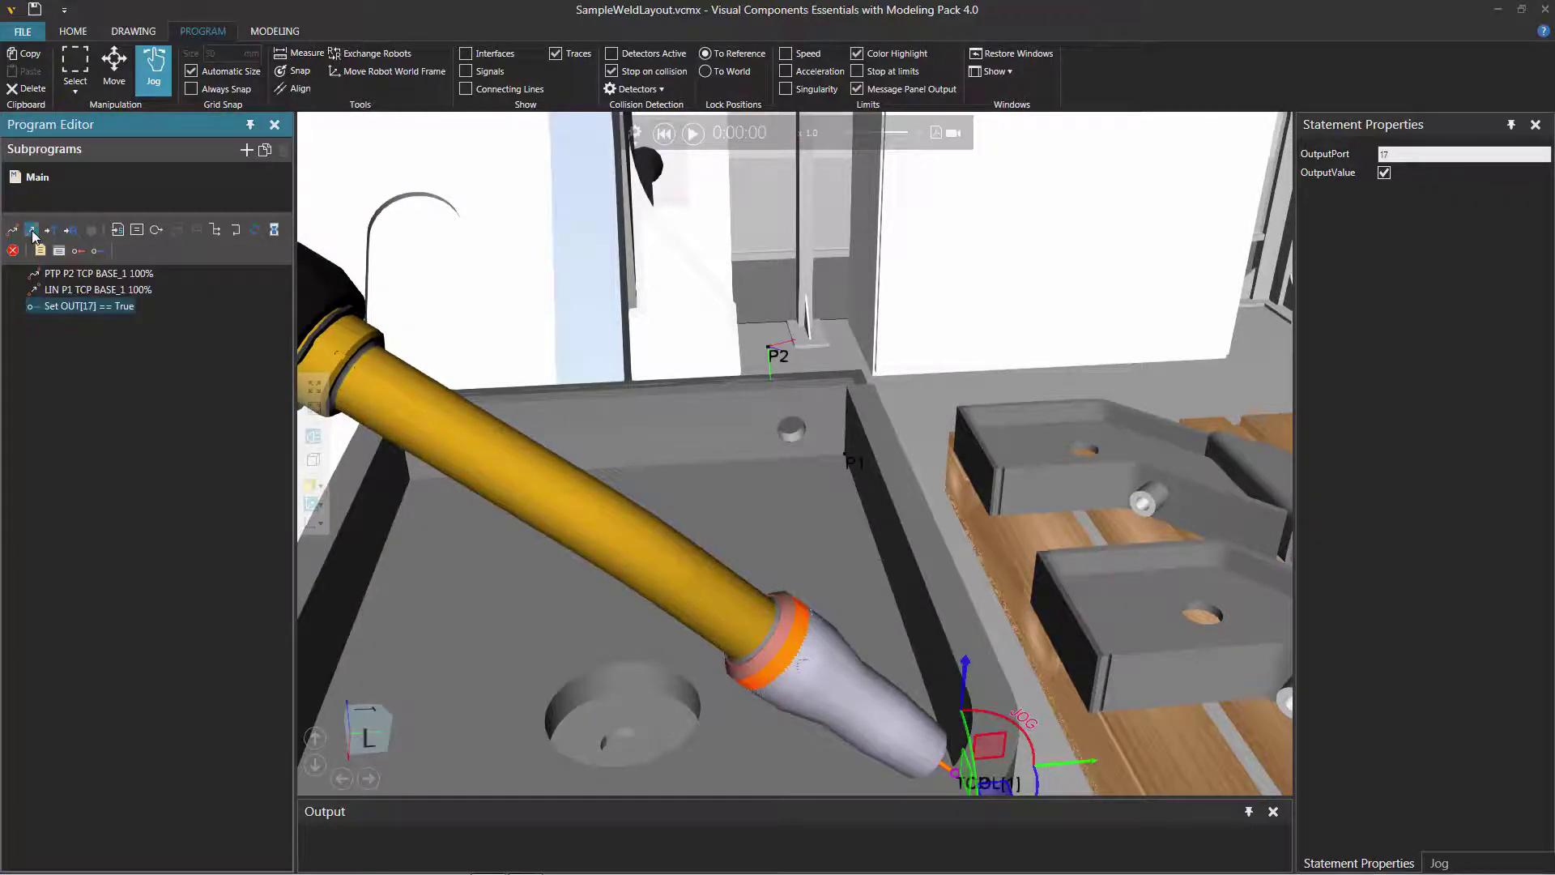
Step through the program statements from P2 to P3 to check the robot's pose at each point.
click(71, 275)
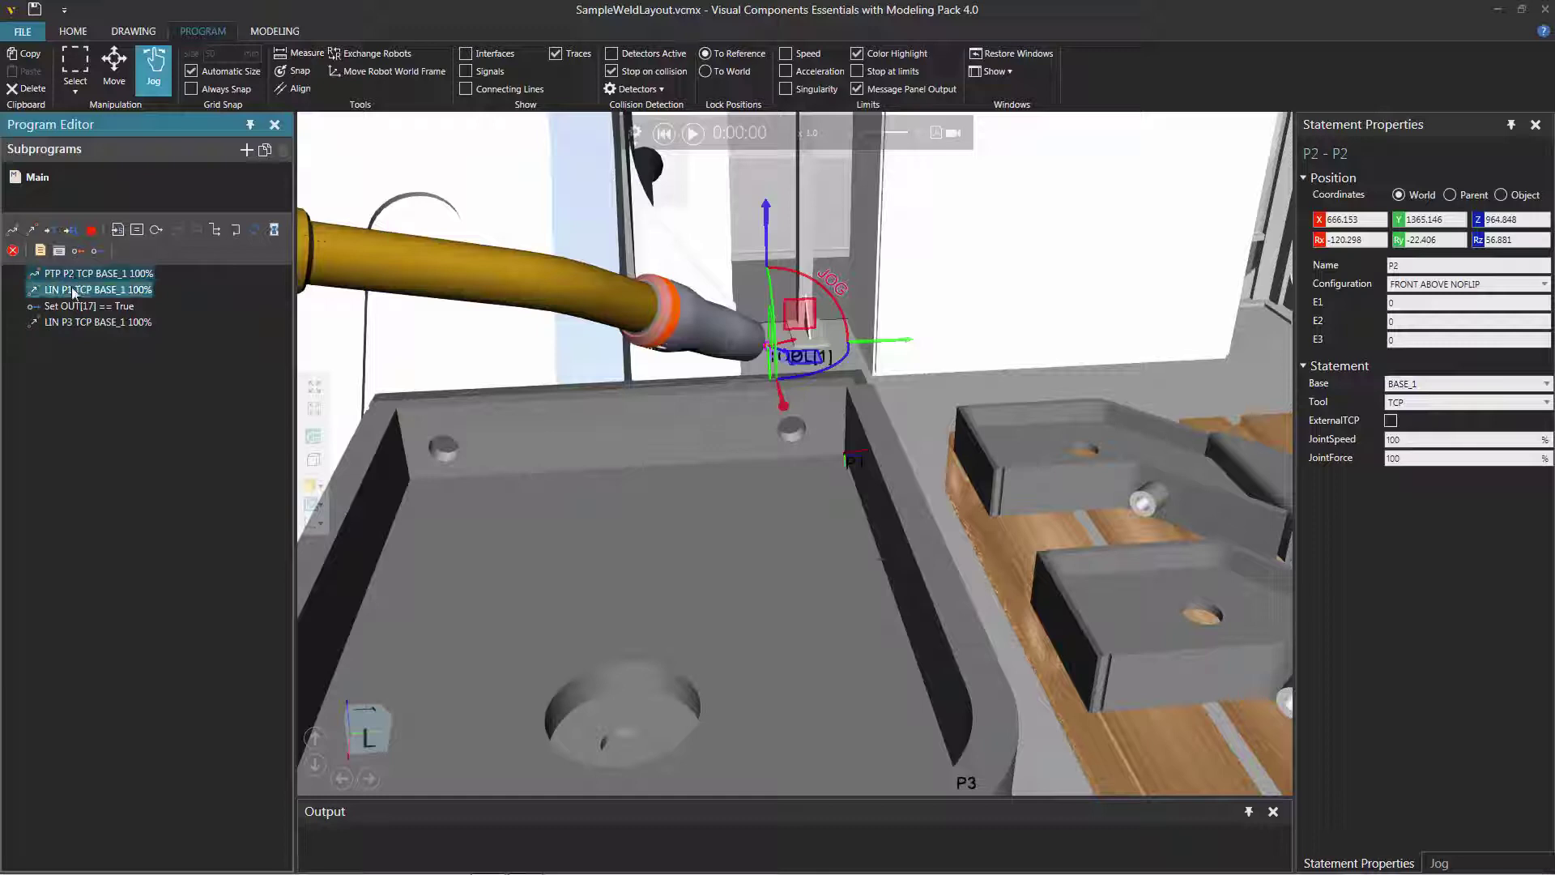
click(71, 291)
click(68, 305)
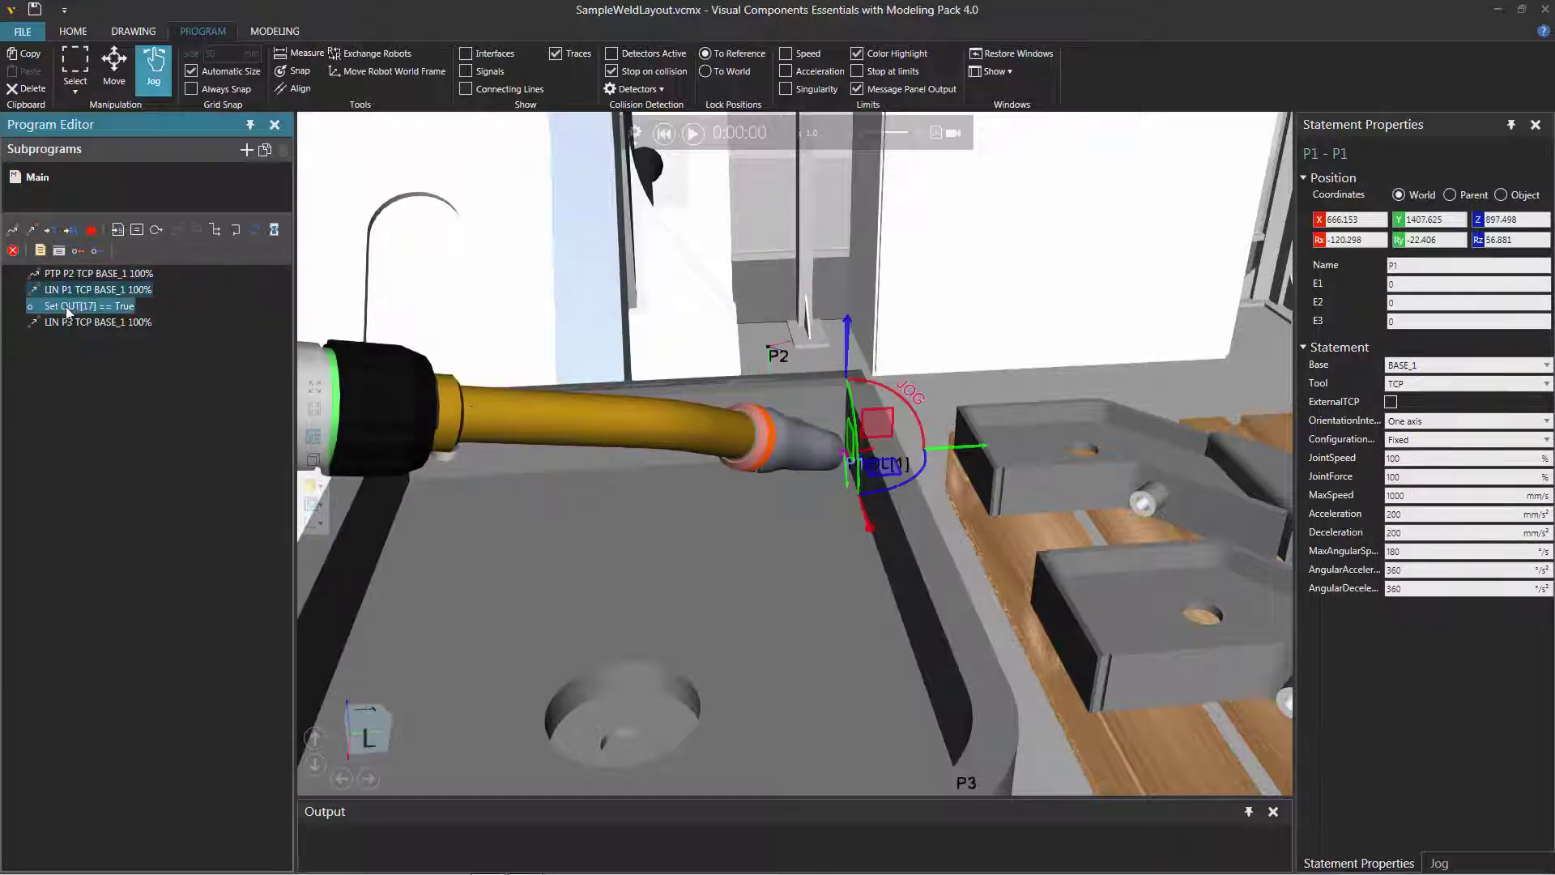
click(67, 321)
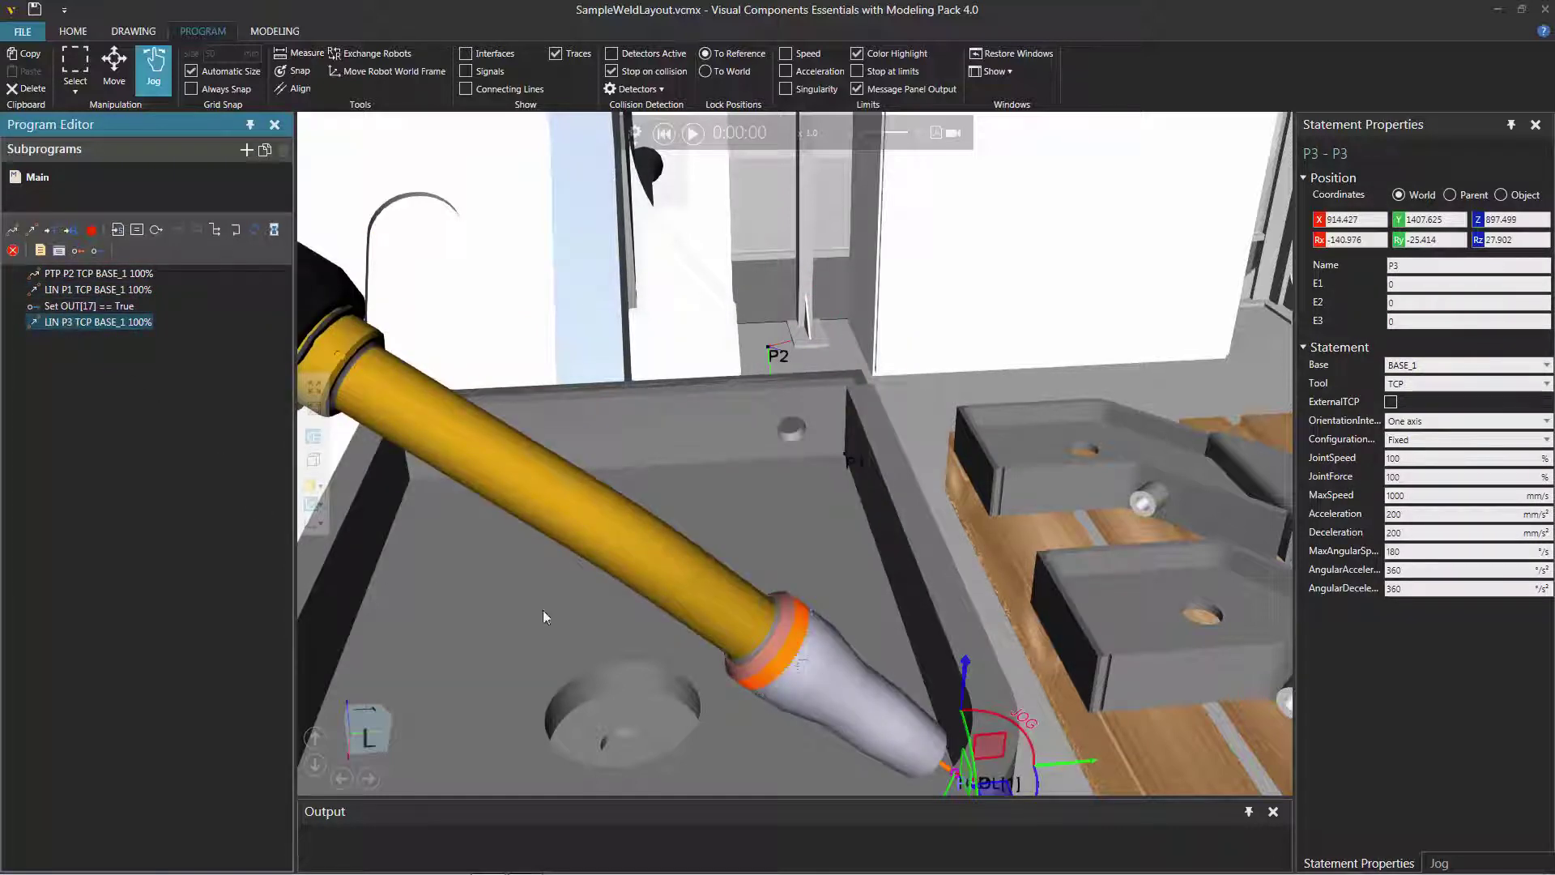
Retract the torch about 62 mm along its own Z axis in Object coordinates and record a linear motion there.
scroll(693, 661, down, 1)
middle_drag(1044, 777, 1024, 704)
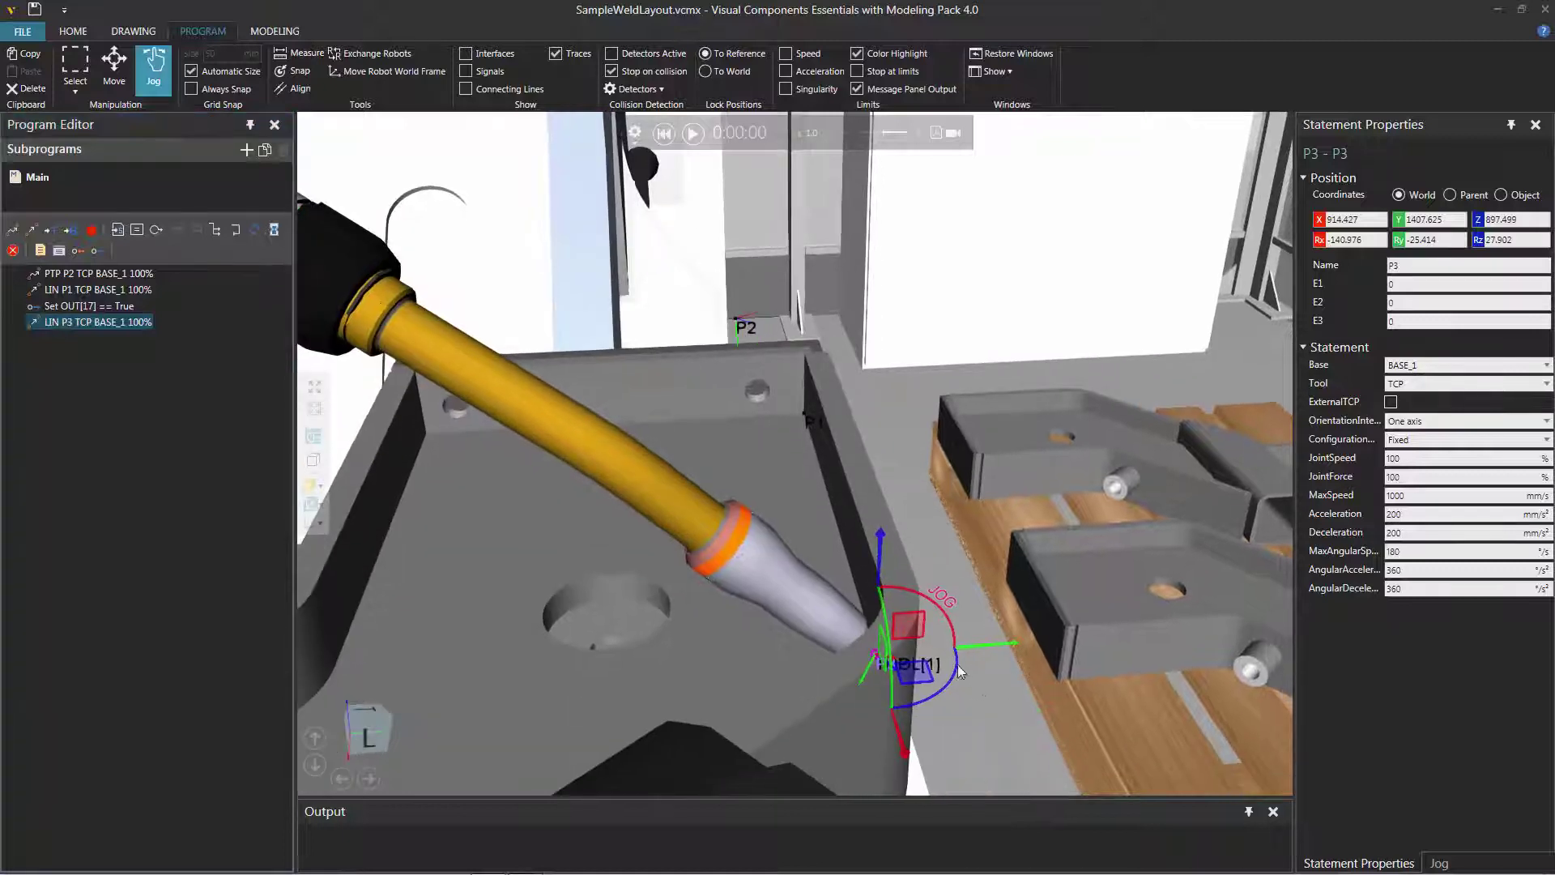
click(1501, 195)
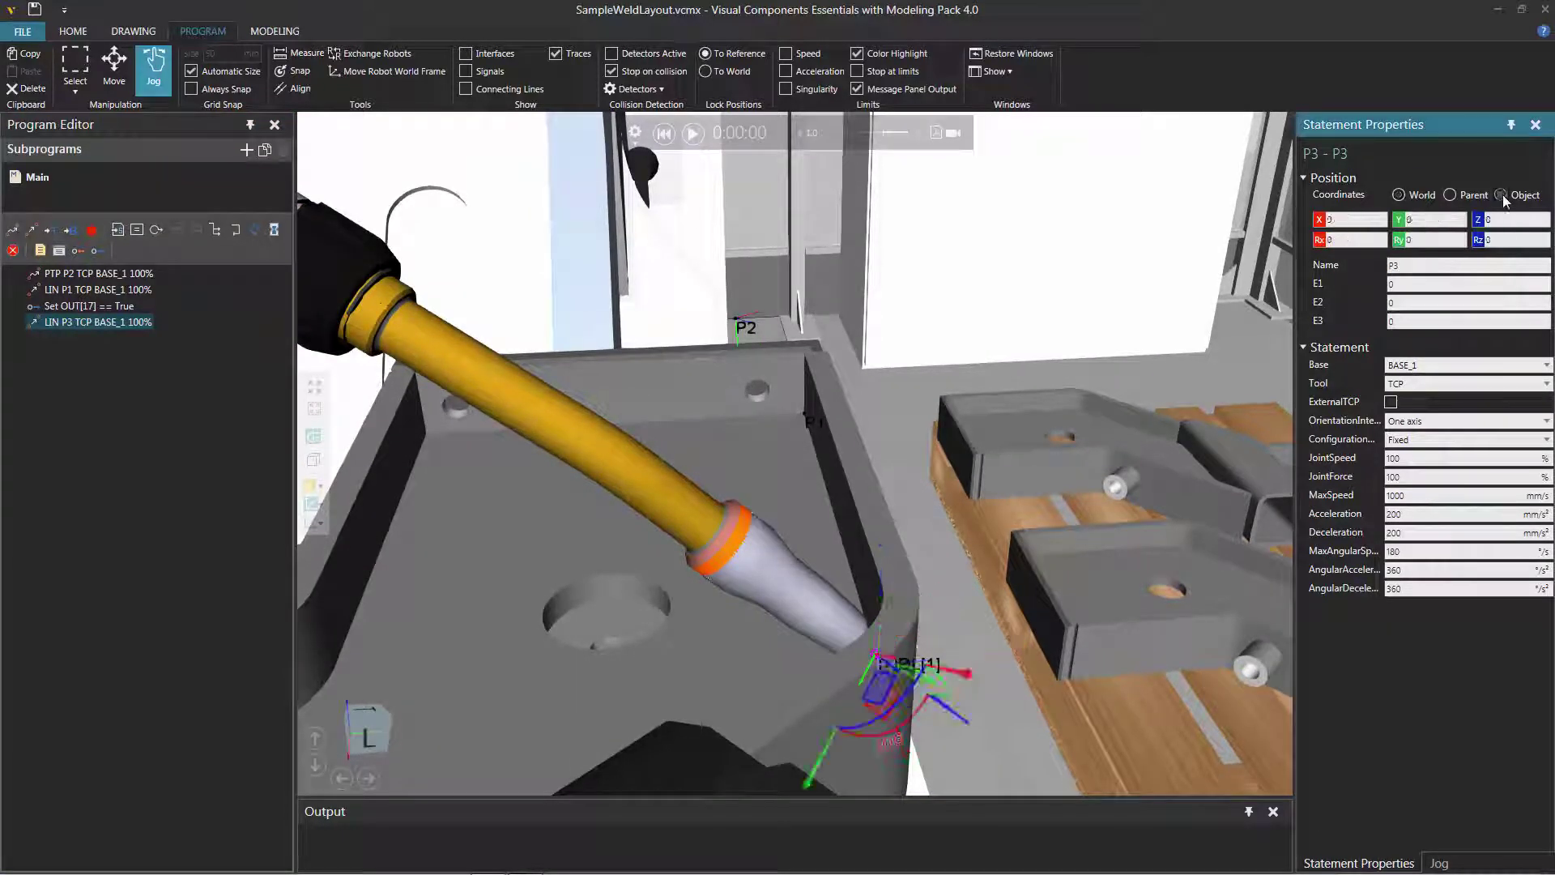
click(1439, 863)
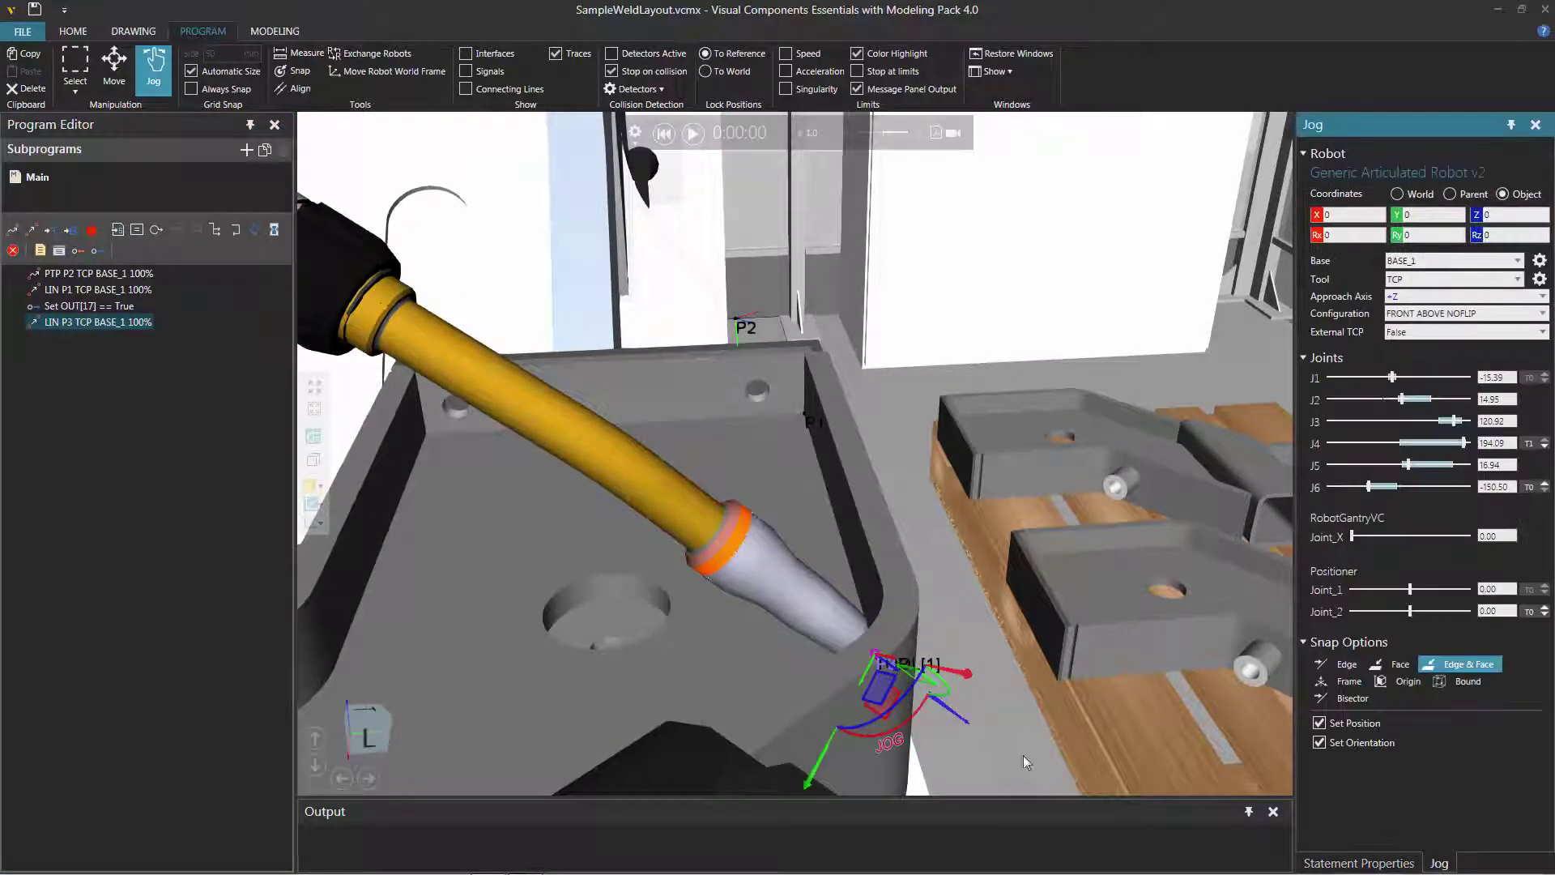
drag(931, 698, 866, 642)
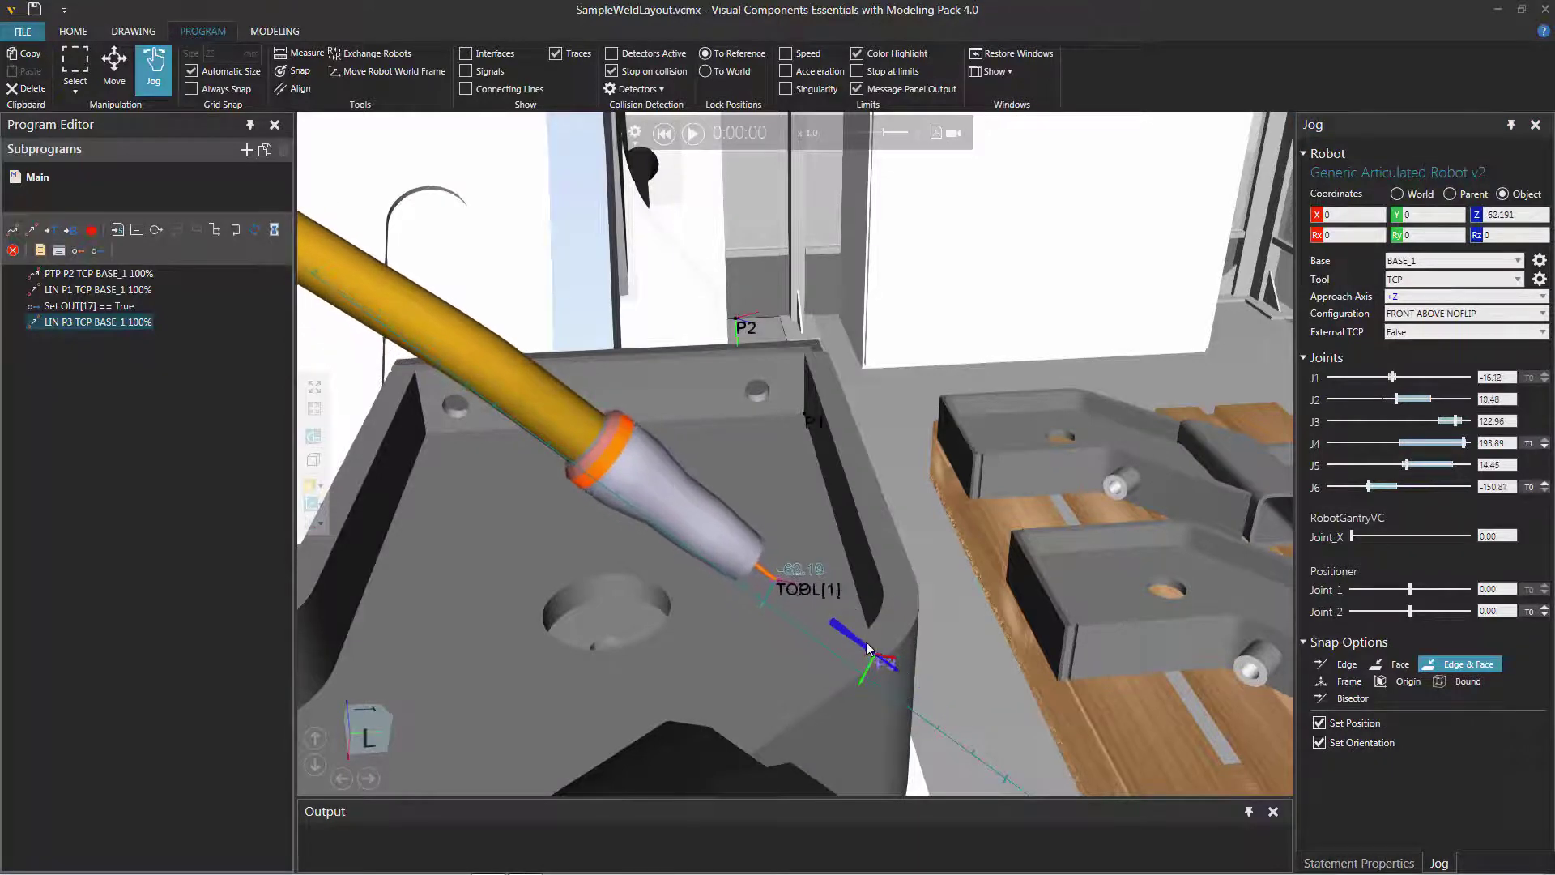
click(35, 234)
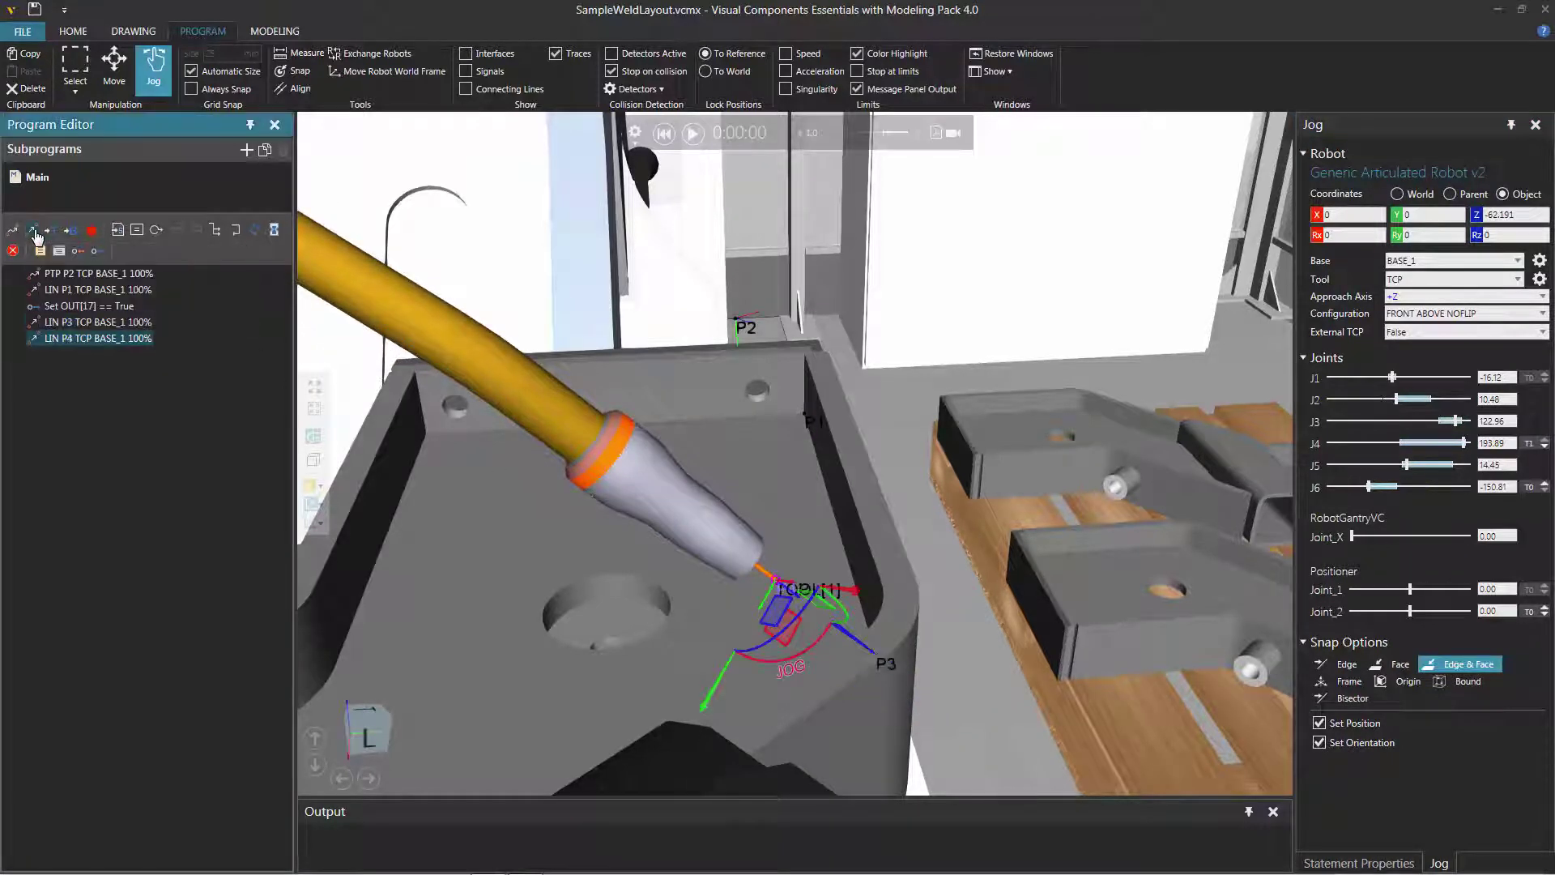
Review the whole sequence from the approach point P2 to the retract point P4, statement by statement.
click(69, 274)
shift+click(73, 290)
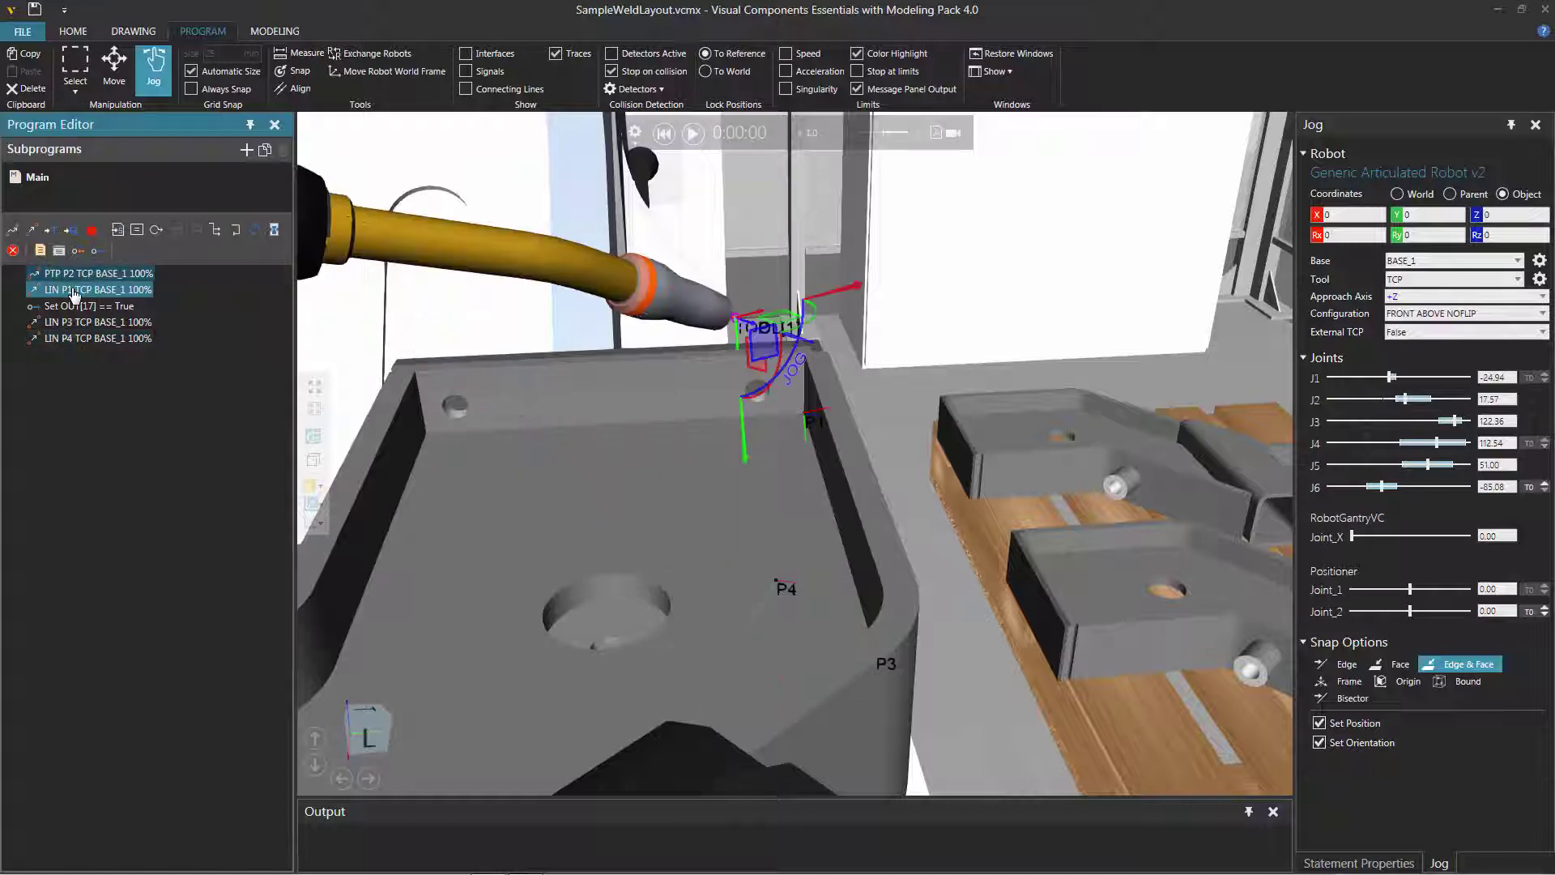
click(74, 306)
click(74, 323)
shift+click(73, 339)
click(74, 340)
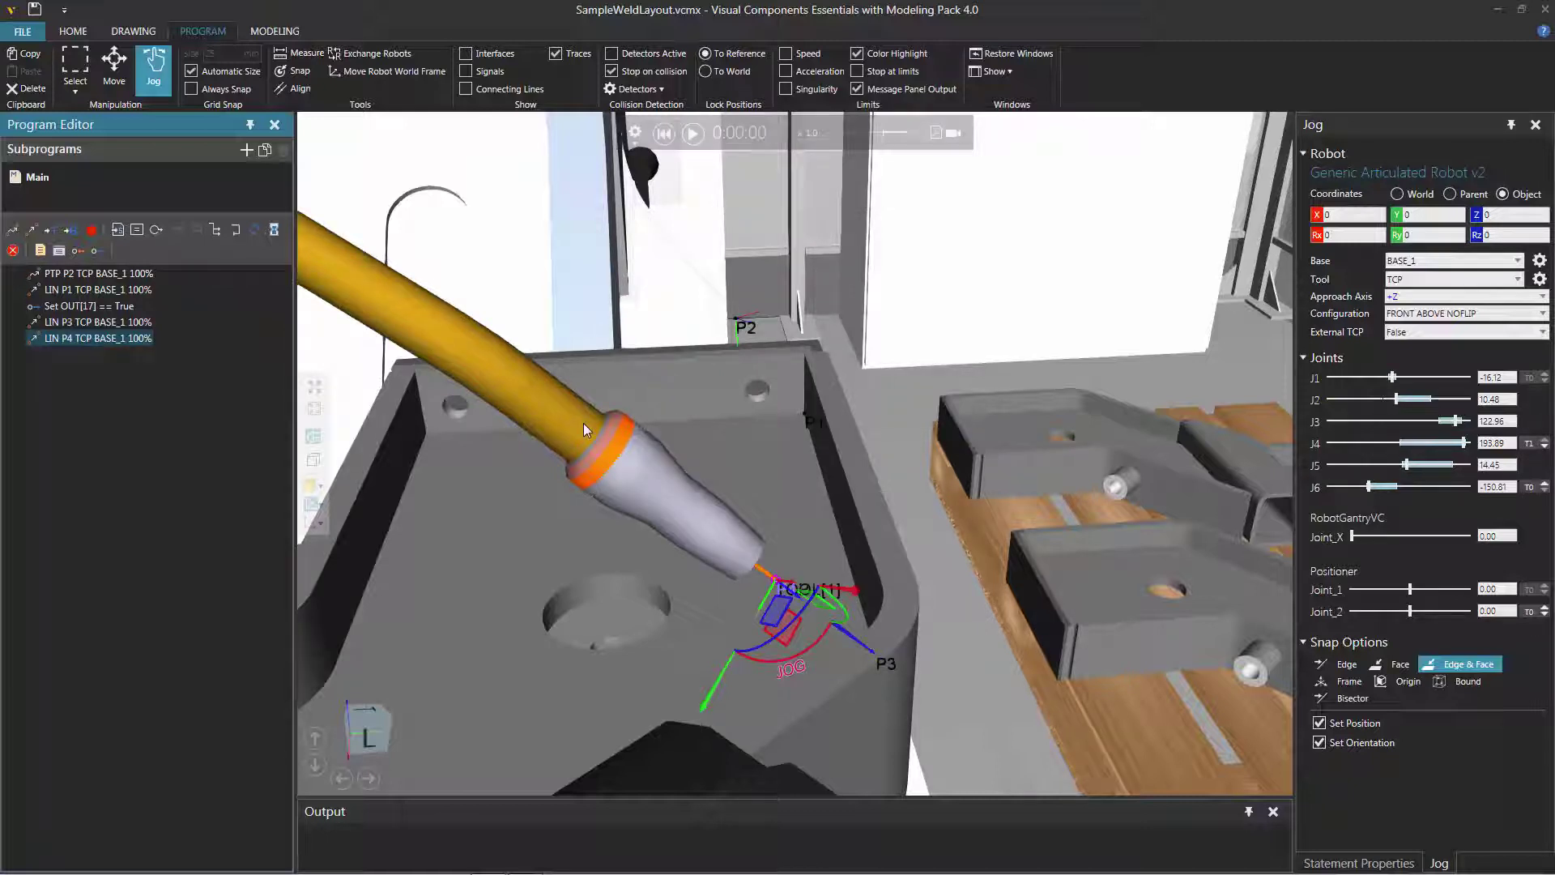
Add a Set Binary Output statement after the P3 motion for output port 17, leaving its value False.
shift+click(89, 324)
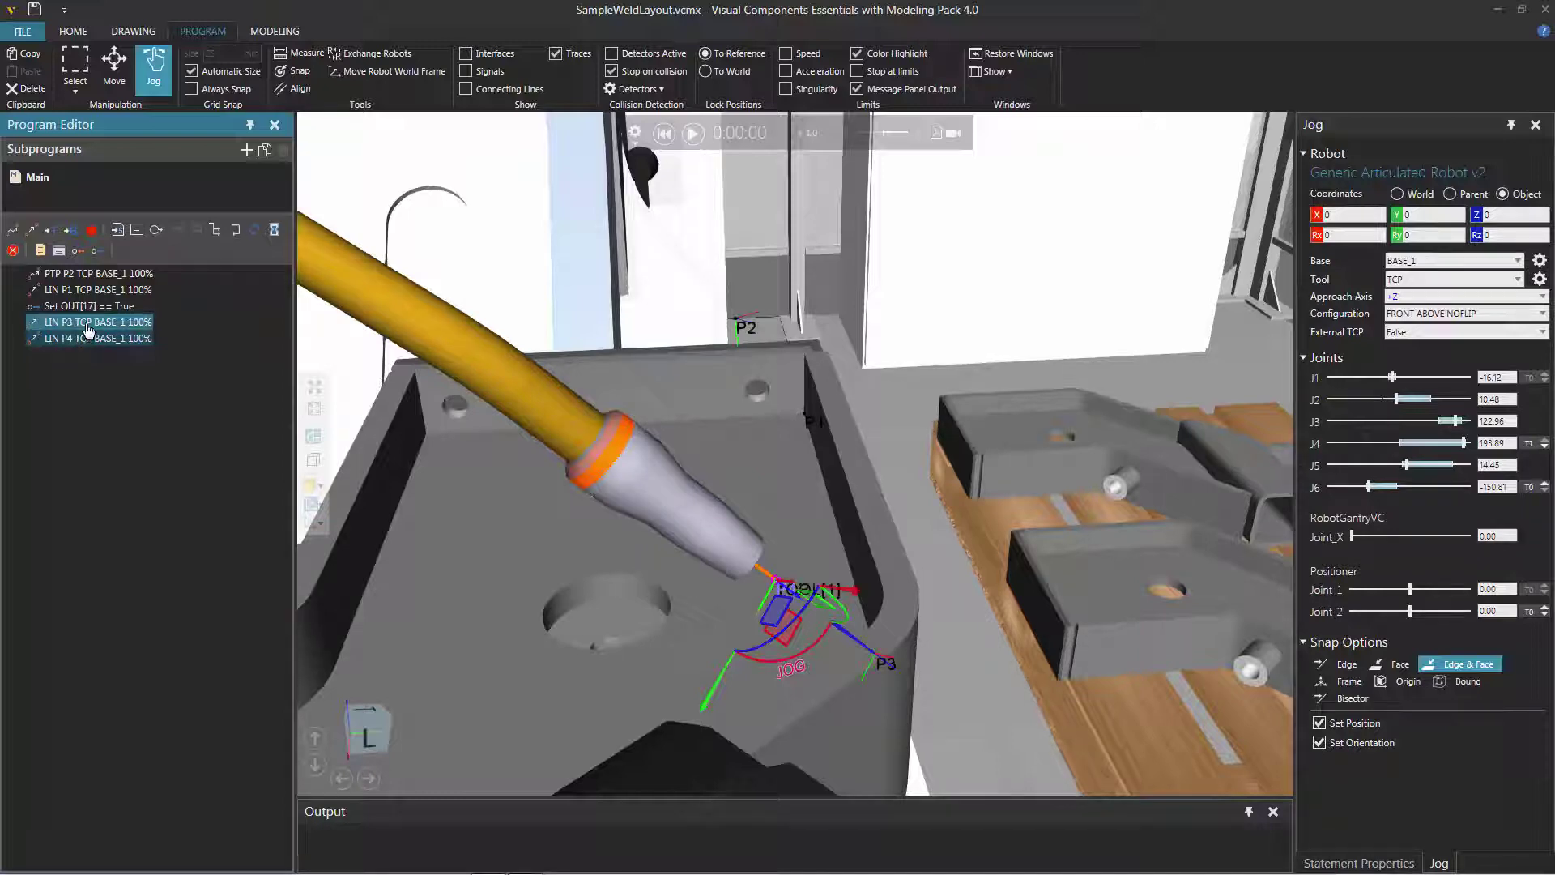
click(89, 329)
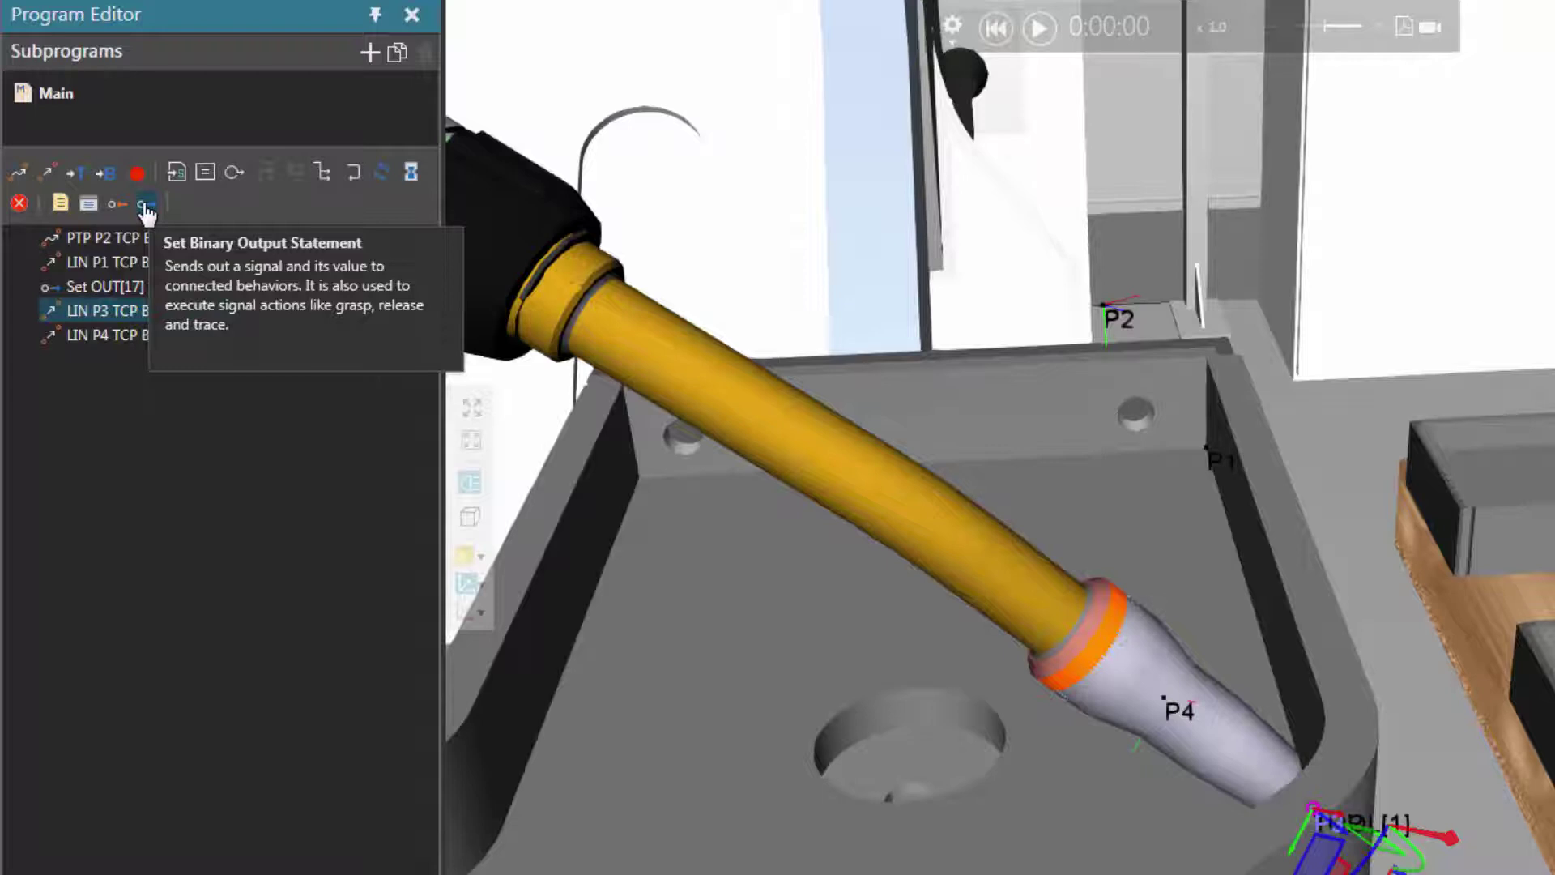
click(146, 204)
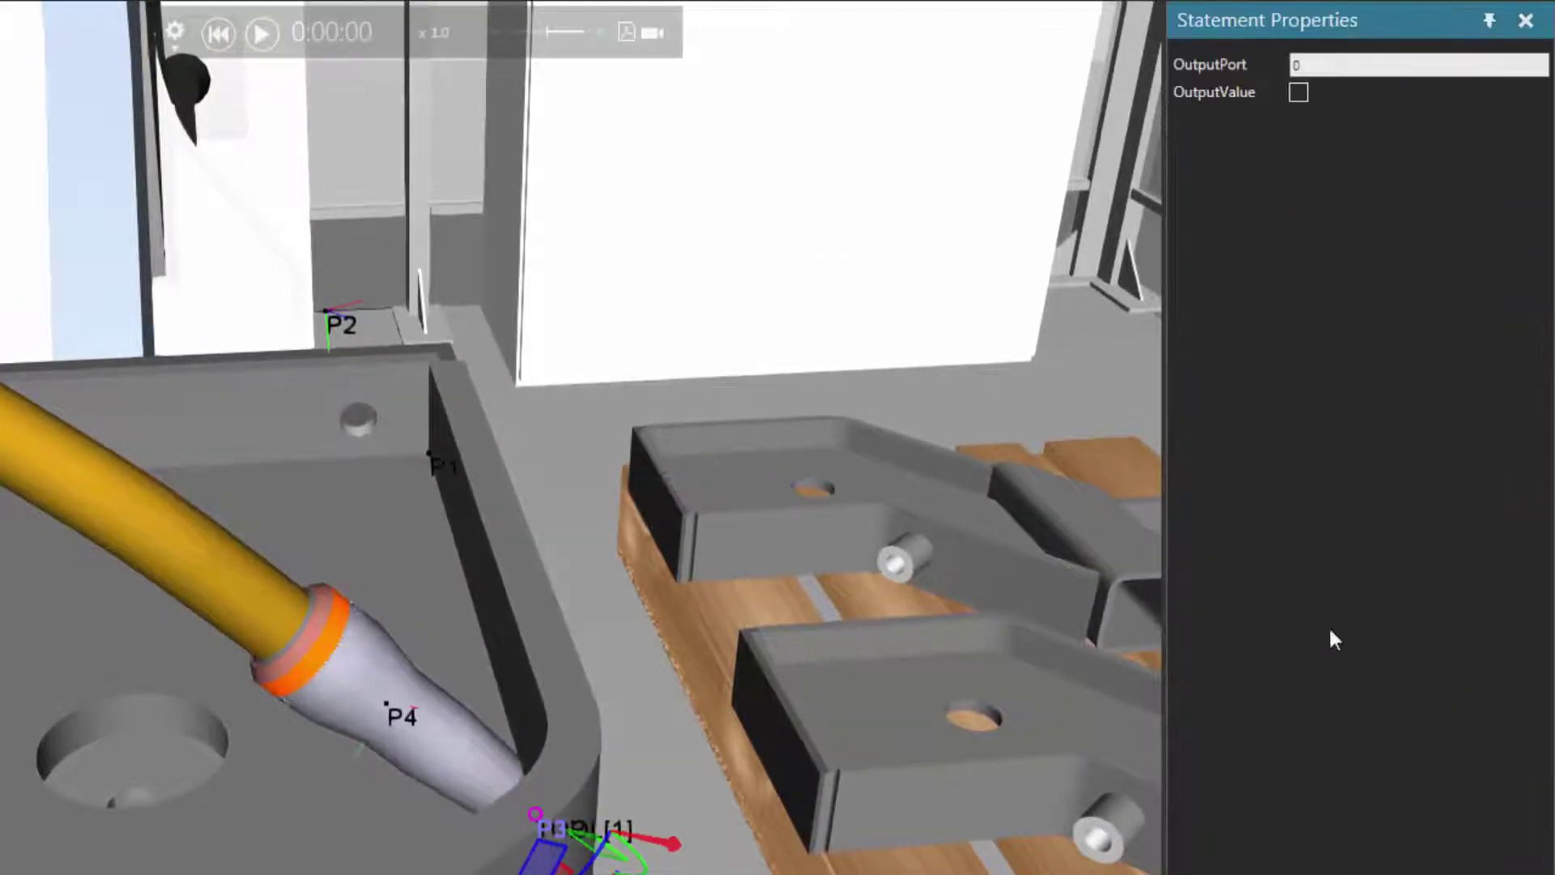
click(1289, 63)
text(17)
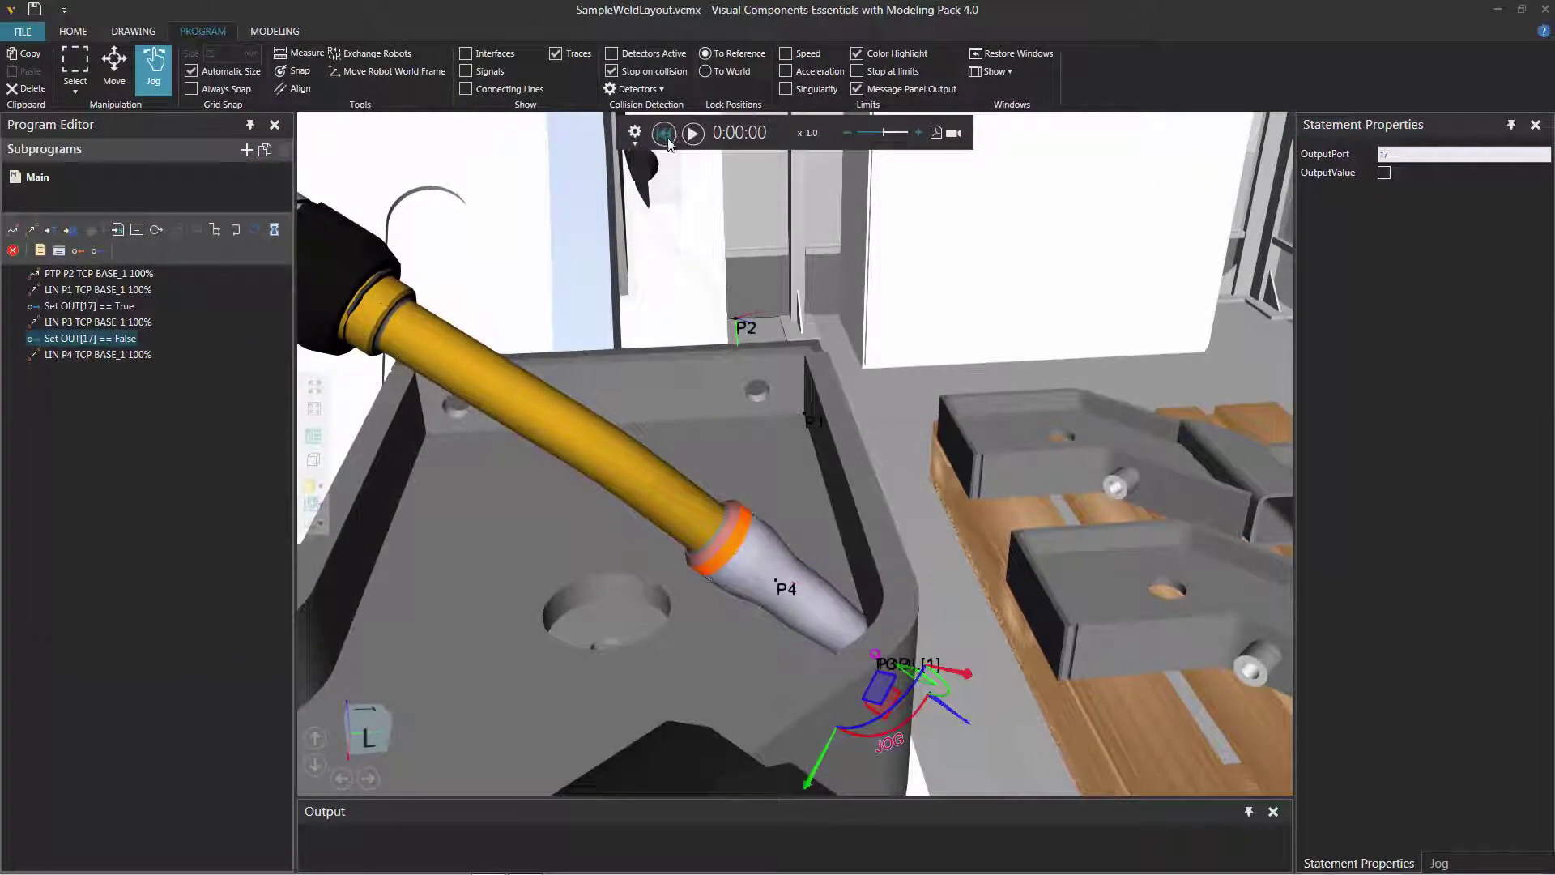
Reset the simulation and run the program to examine the weld trace along the workpiece's inner edge.
click(668, 140)
scroll(725, 264, down, 5)
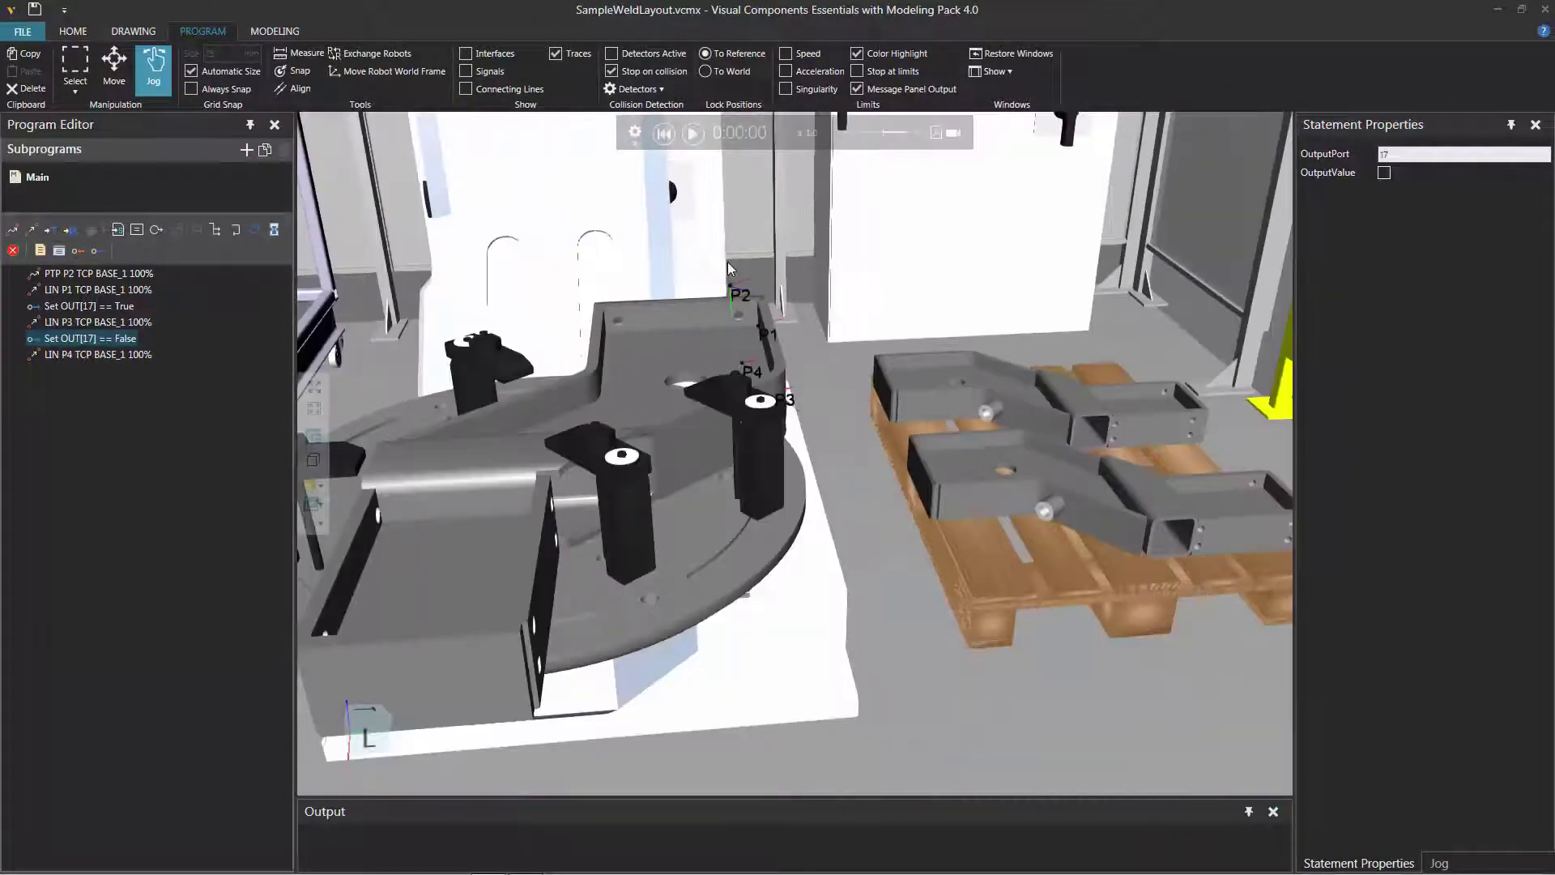
scroll(726, 264, up, 5)
right_drag(895, 444, 780, 479)
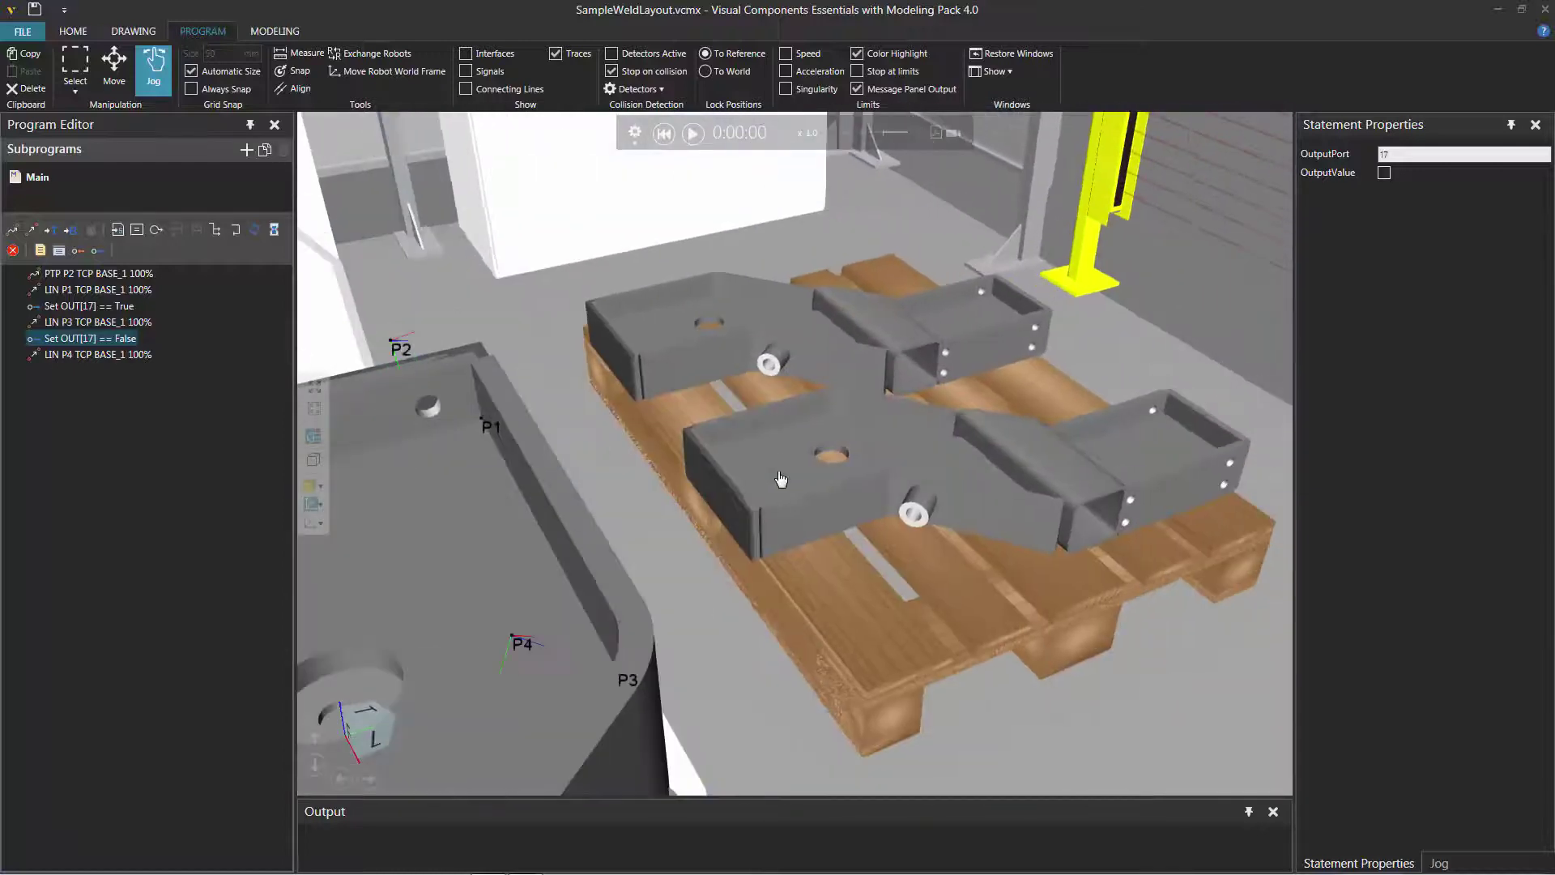
right_drag(699, 609, 780, 622)
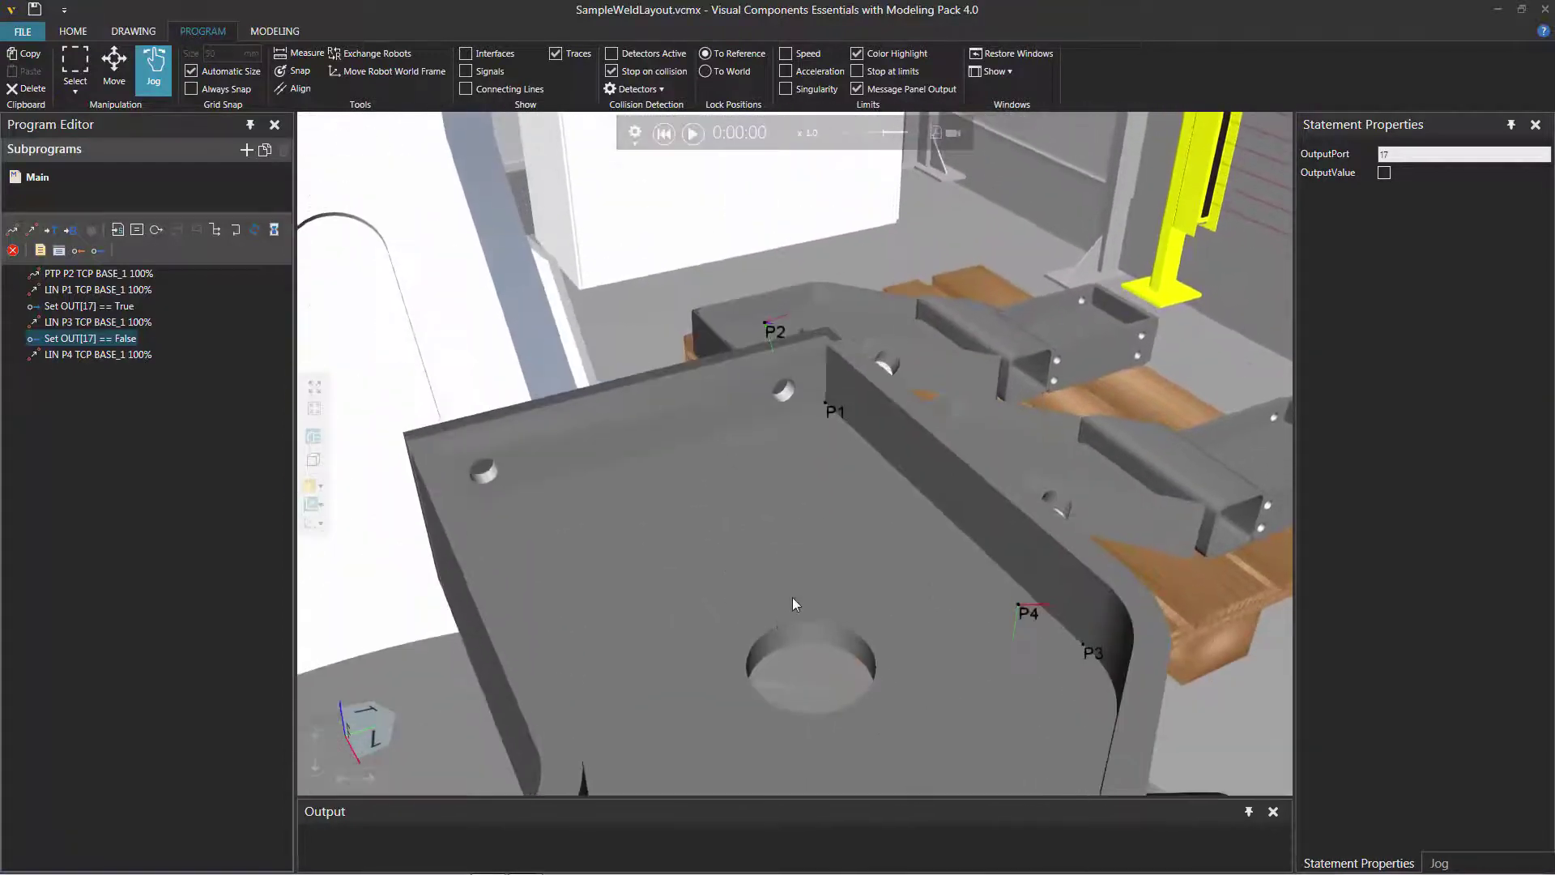
click(693, 133)
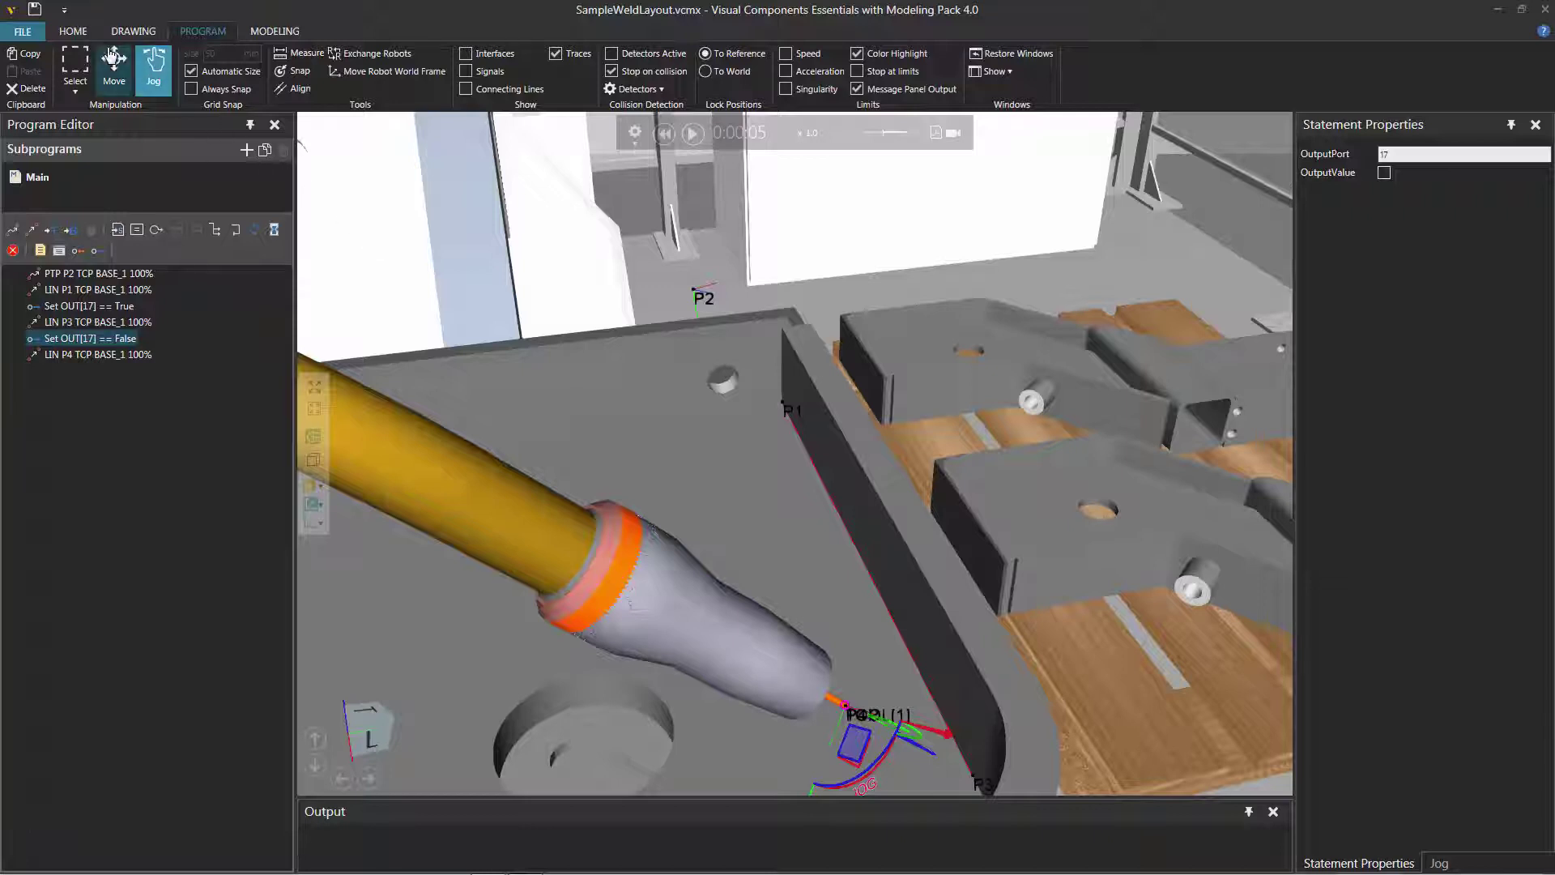
Set the robot's TraceZOffset to 10 in its signal action properties.
click(78, 32)
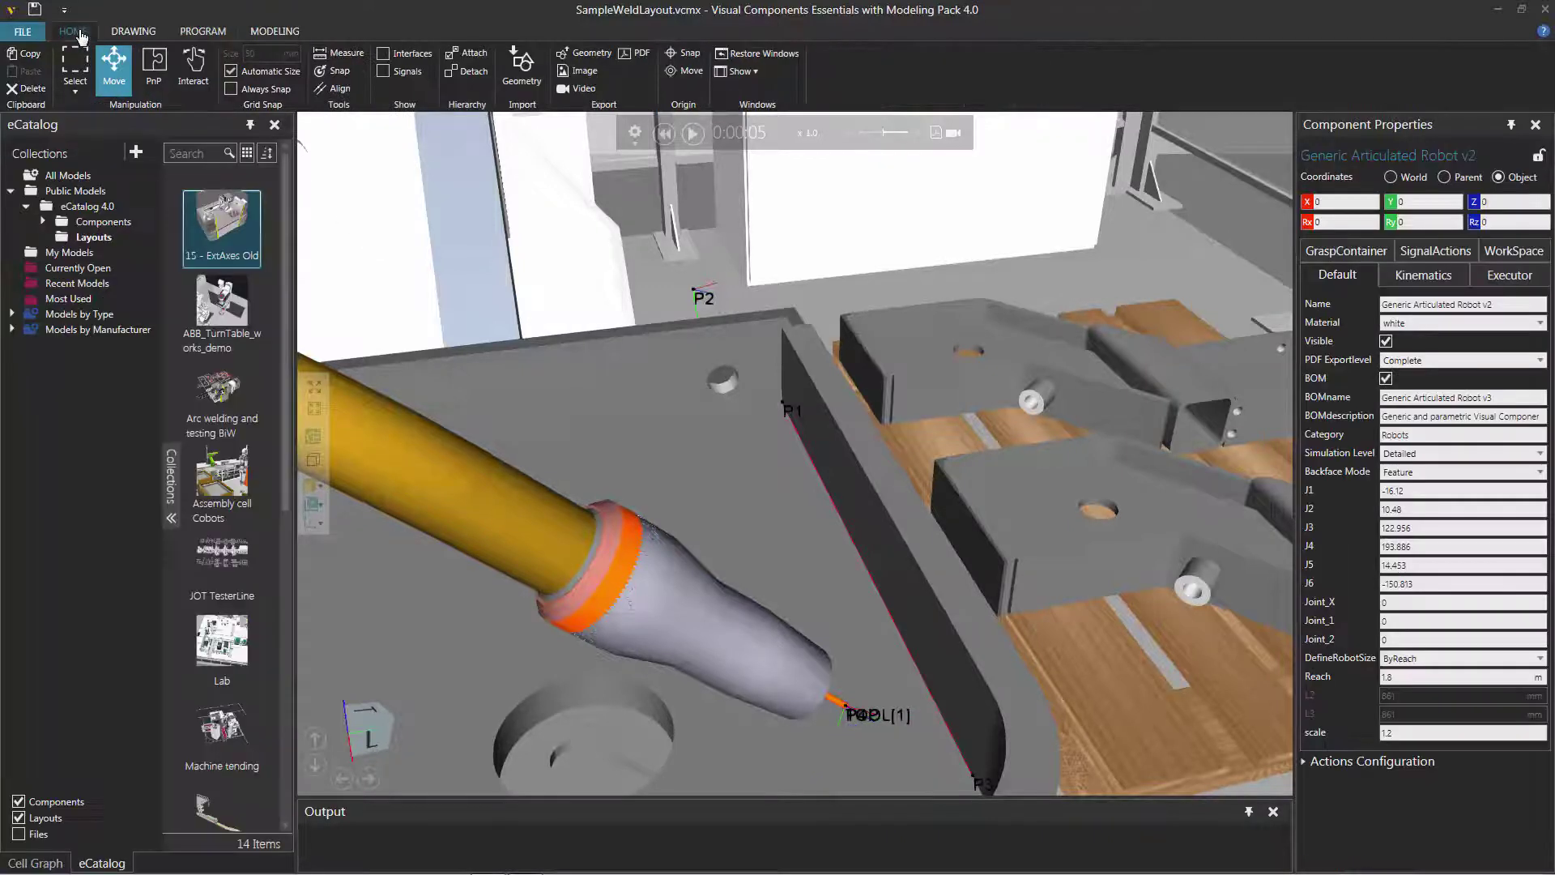
click(195, 35)
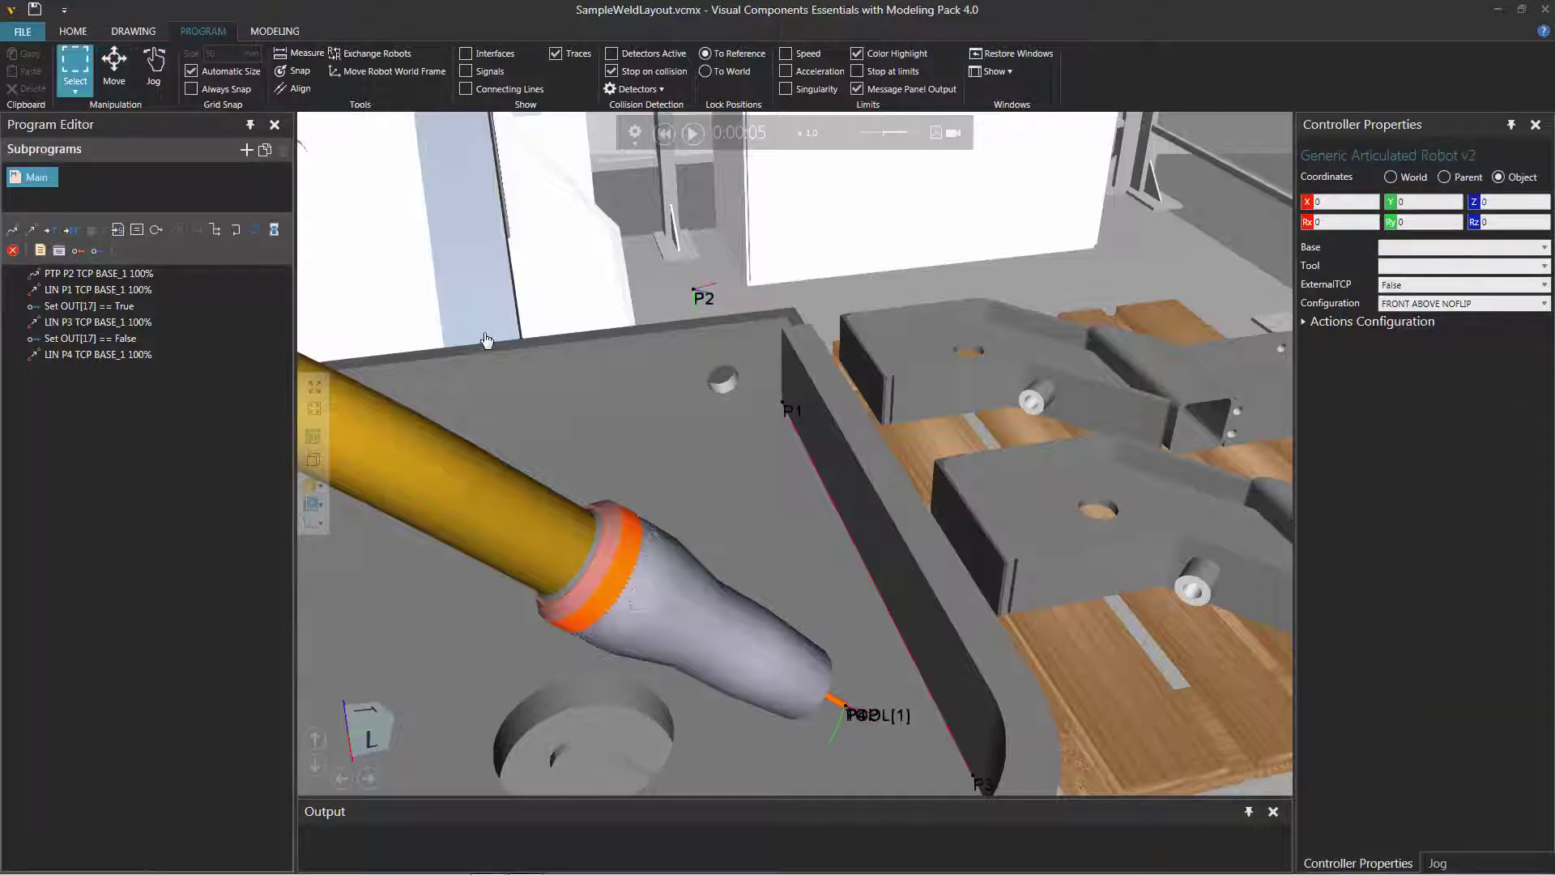
scroll(489, 340, down, 4)
middle_drag(604, 409, 936, 421)
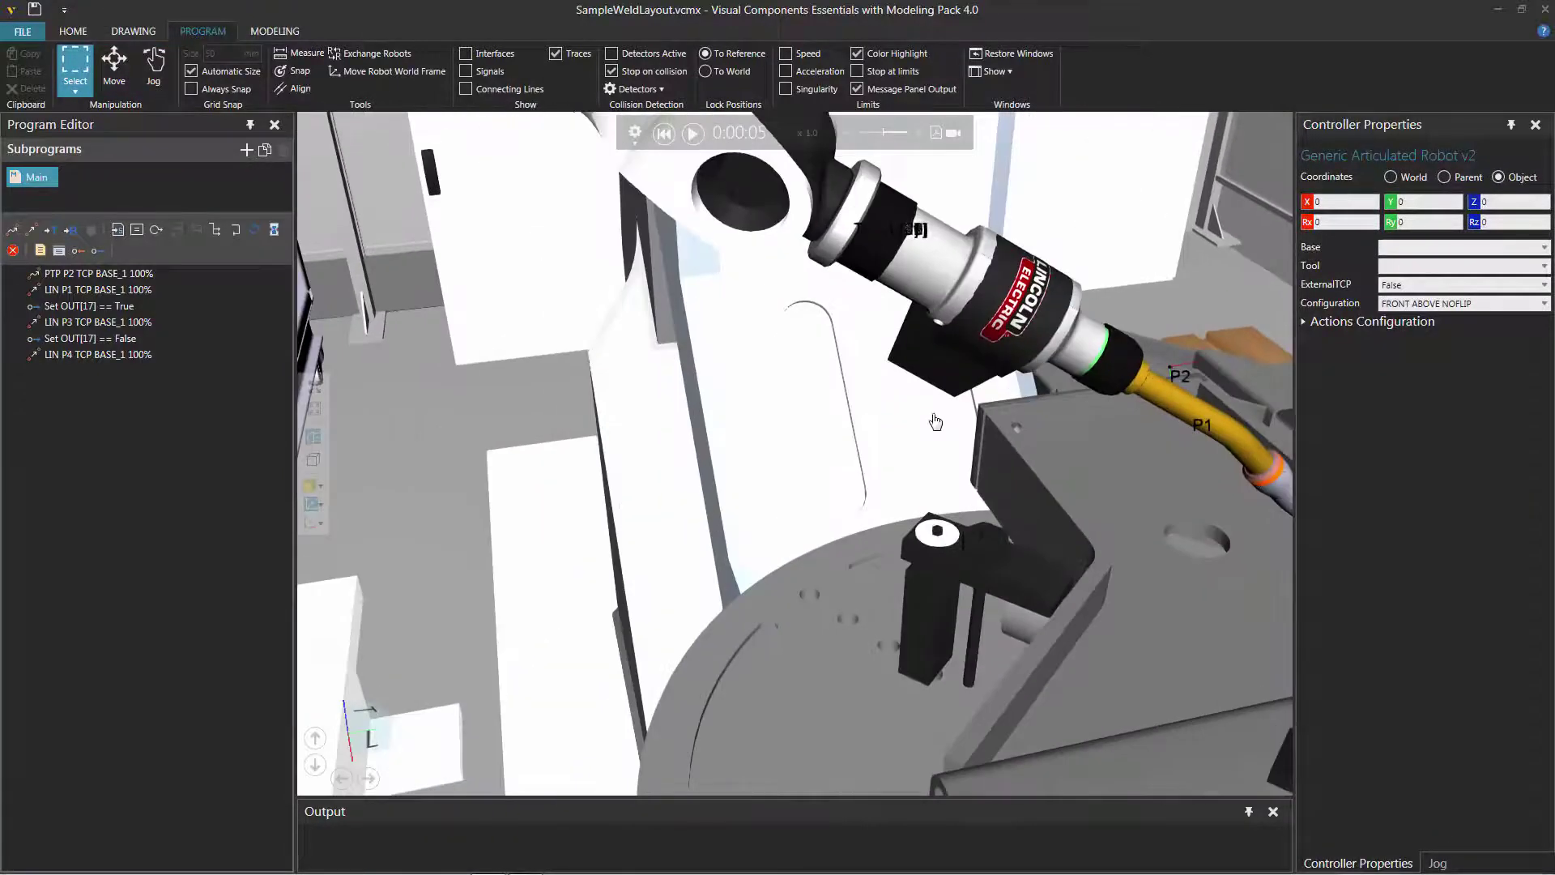
click(679, 181)
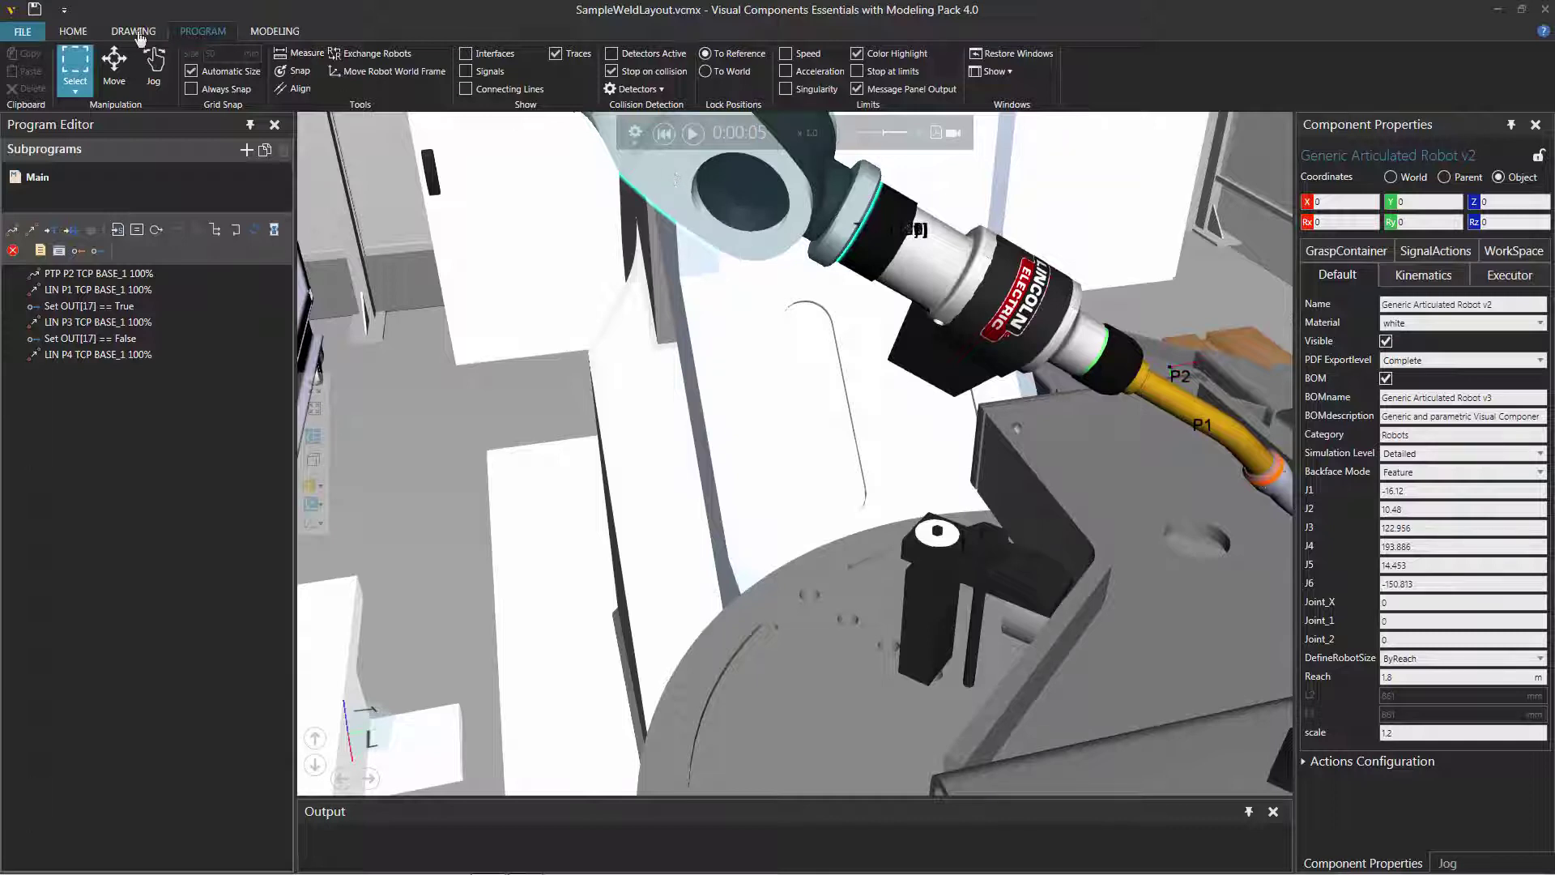
click(75, 32)
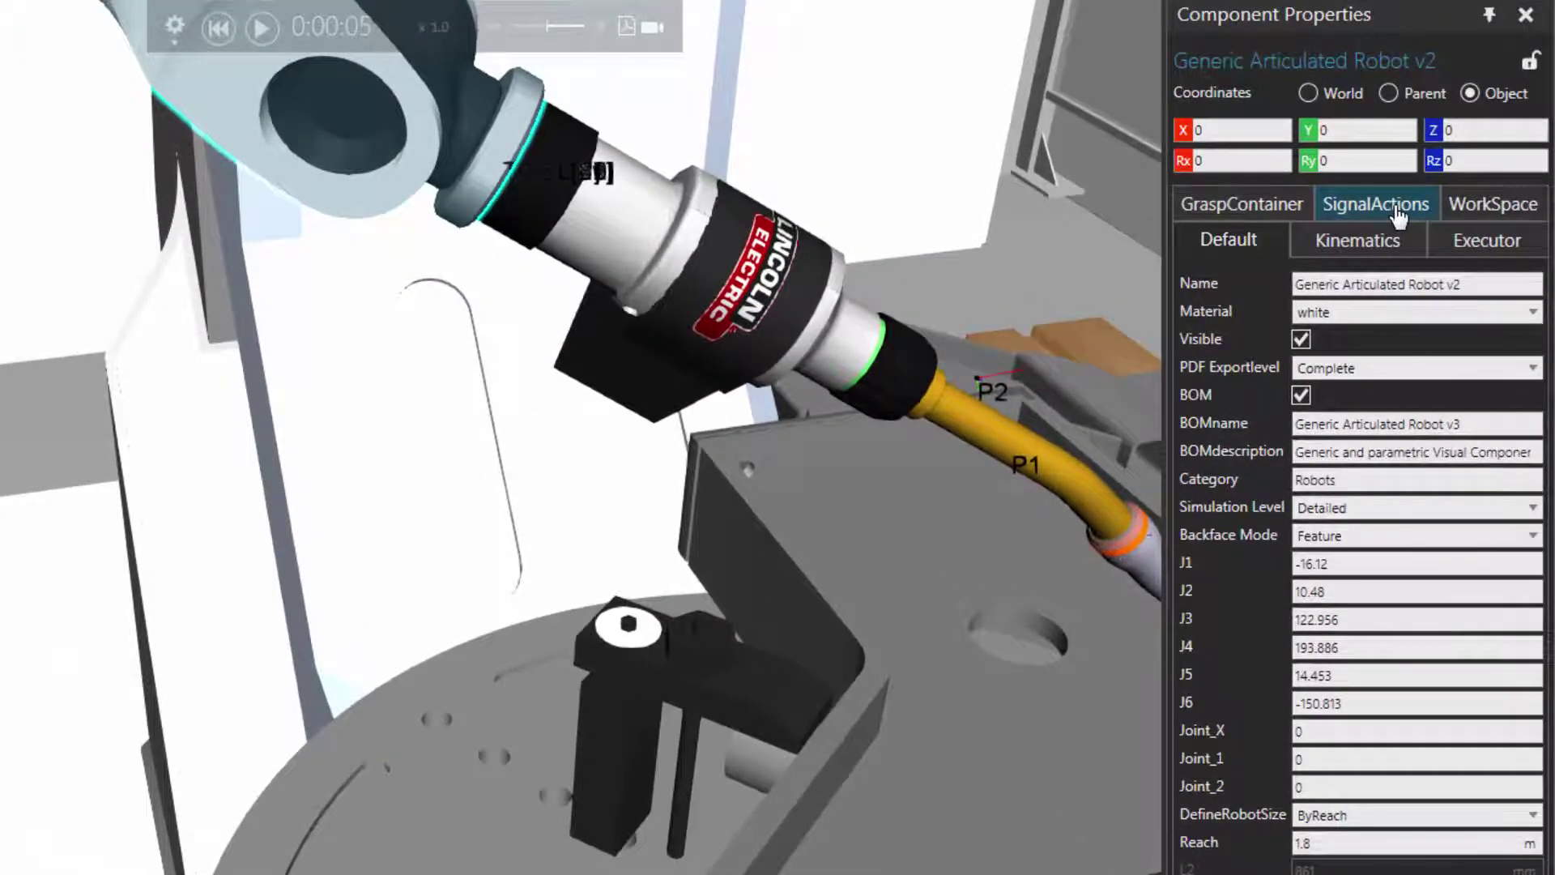
click(1404, 217)
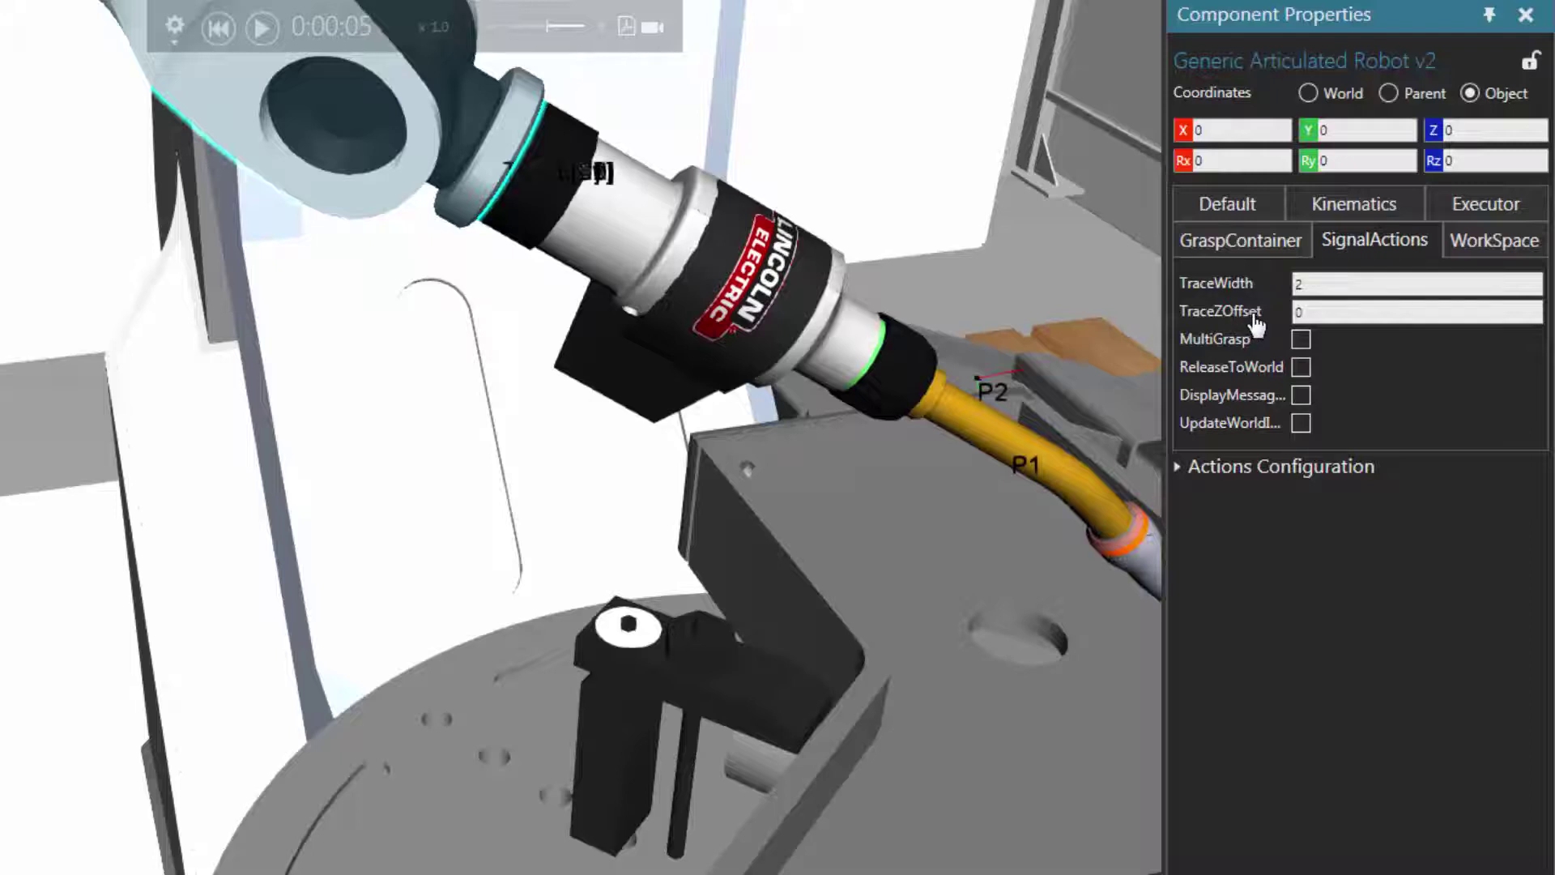
click(1313, 314)
text(10)
Rerun the simulation from the start and inspect how the weld trace is offset from the edge between P1 and P3.
click(217, 31)
middle_drag(759, 580, 562, 532)
scroll(575, 531, up, 5)
middle_drag(781, 629, 336, 652)
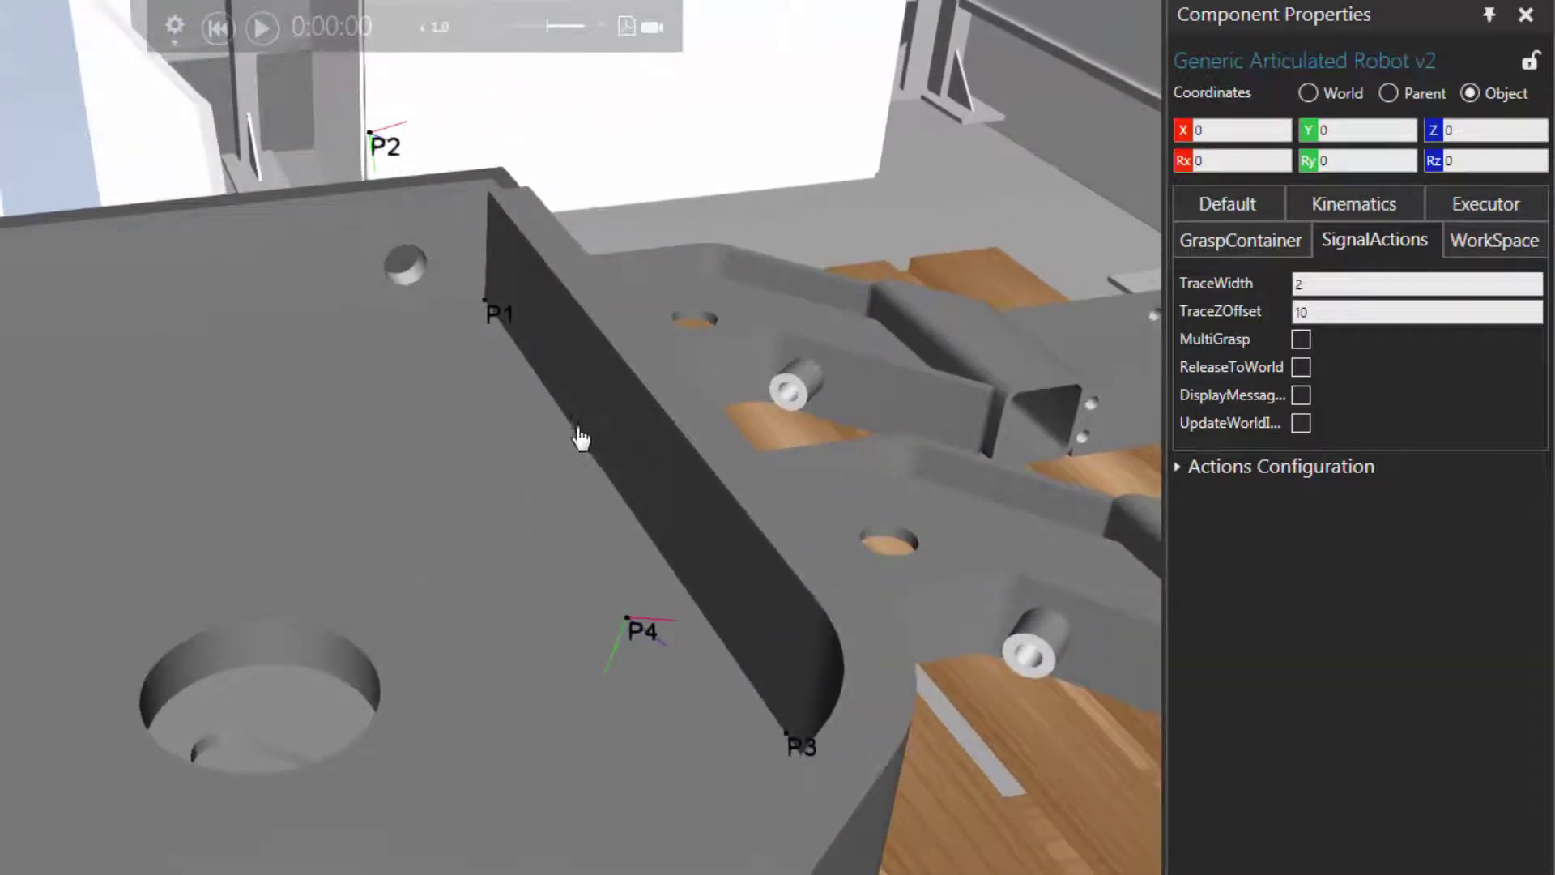
click(262, 34)
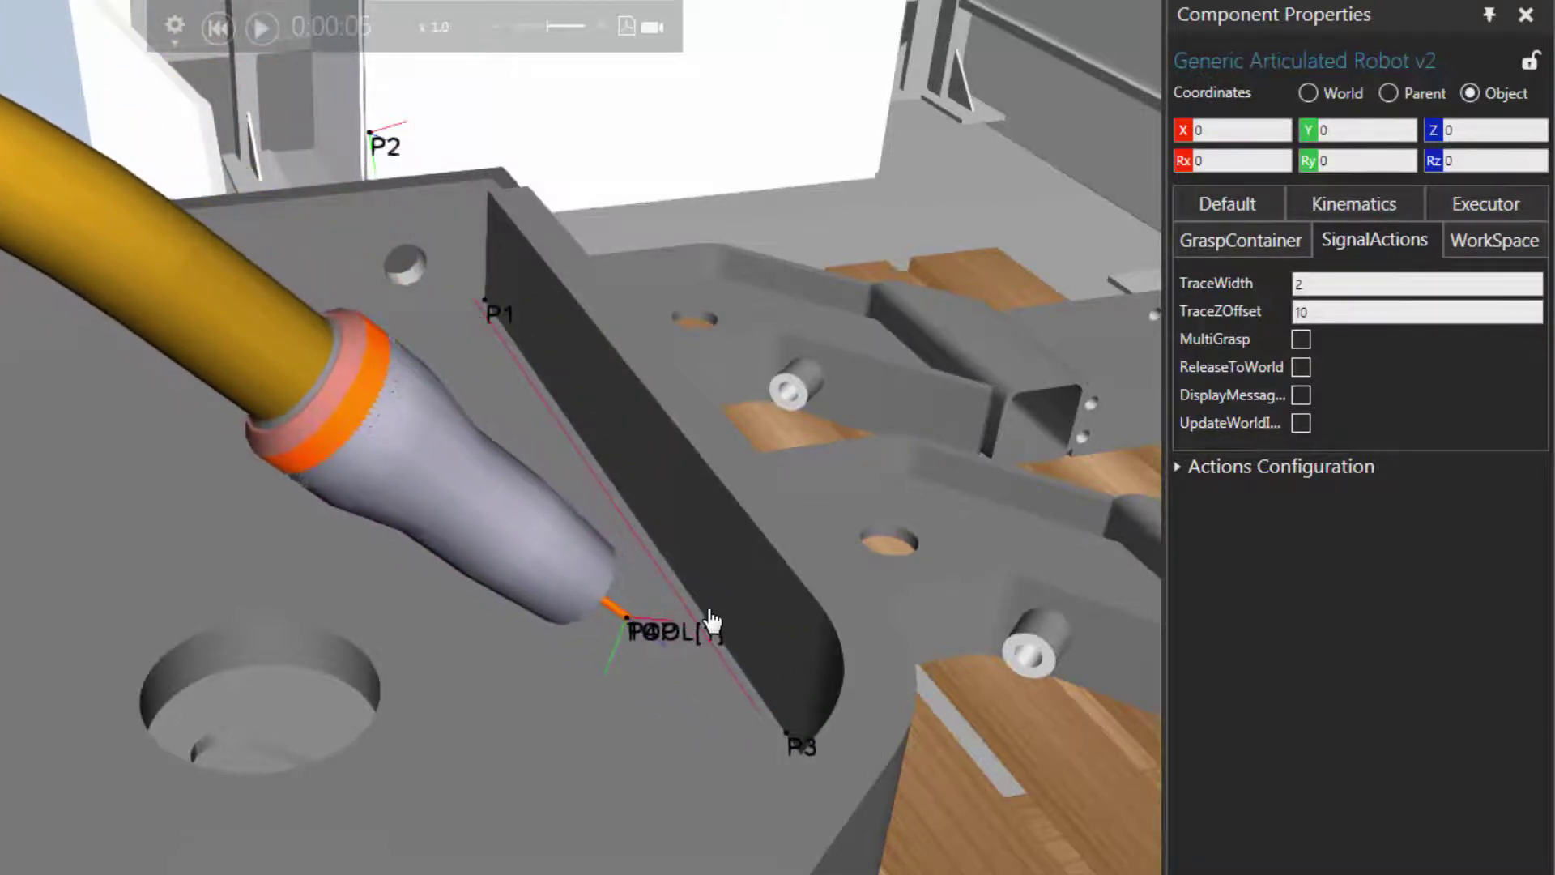
scroll(709, 622, up, 5)
right_drag(710, 620, 634, 701)
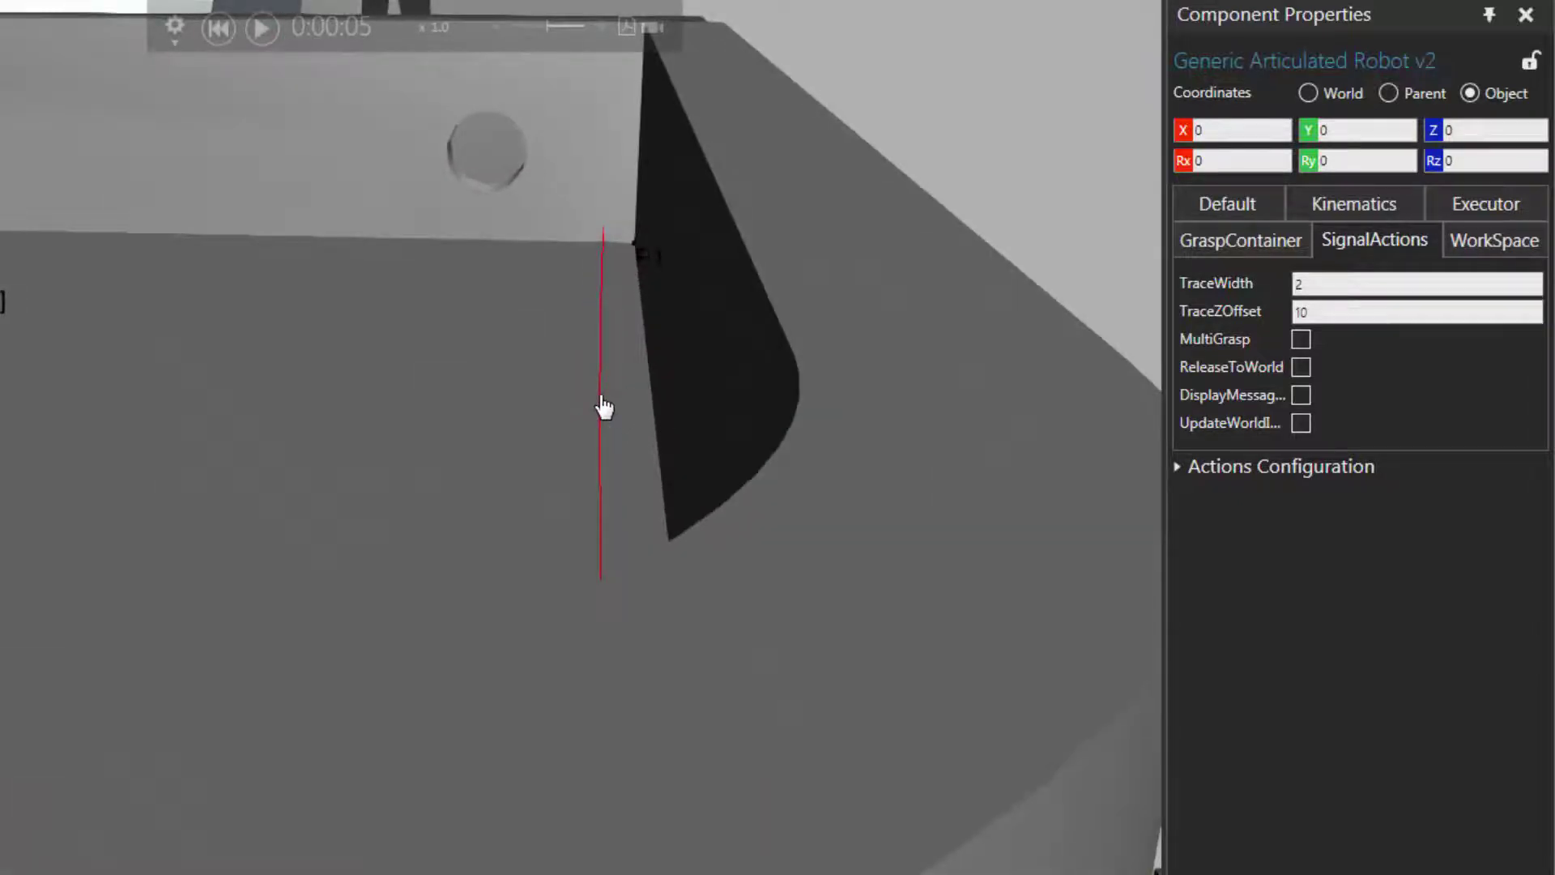
scroll(603, 406, down, 3)
right_drag(368, 462, 508, 483)
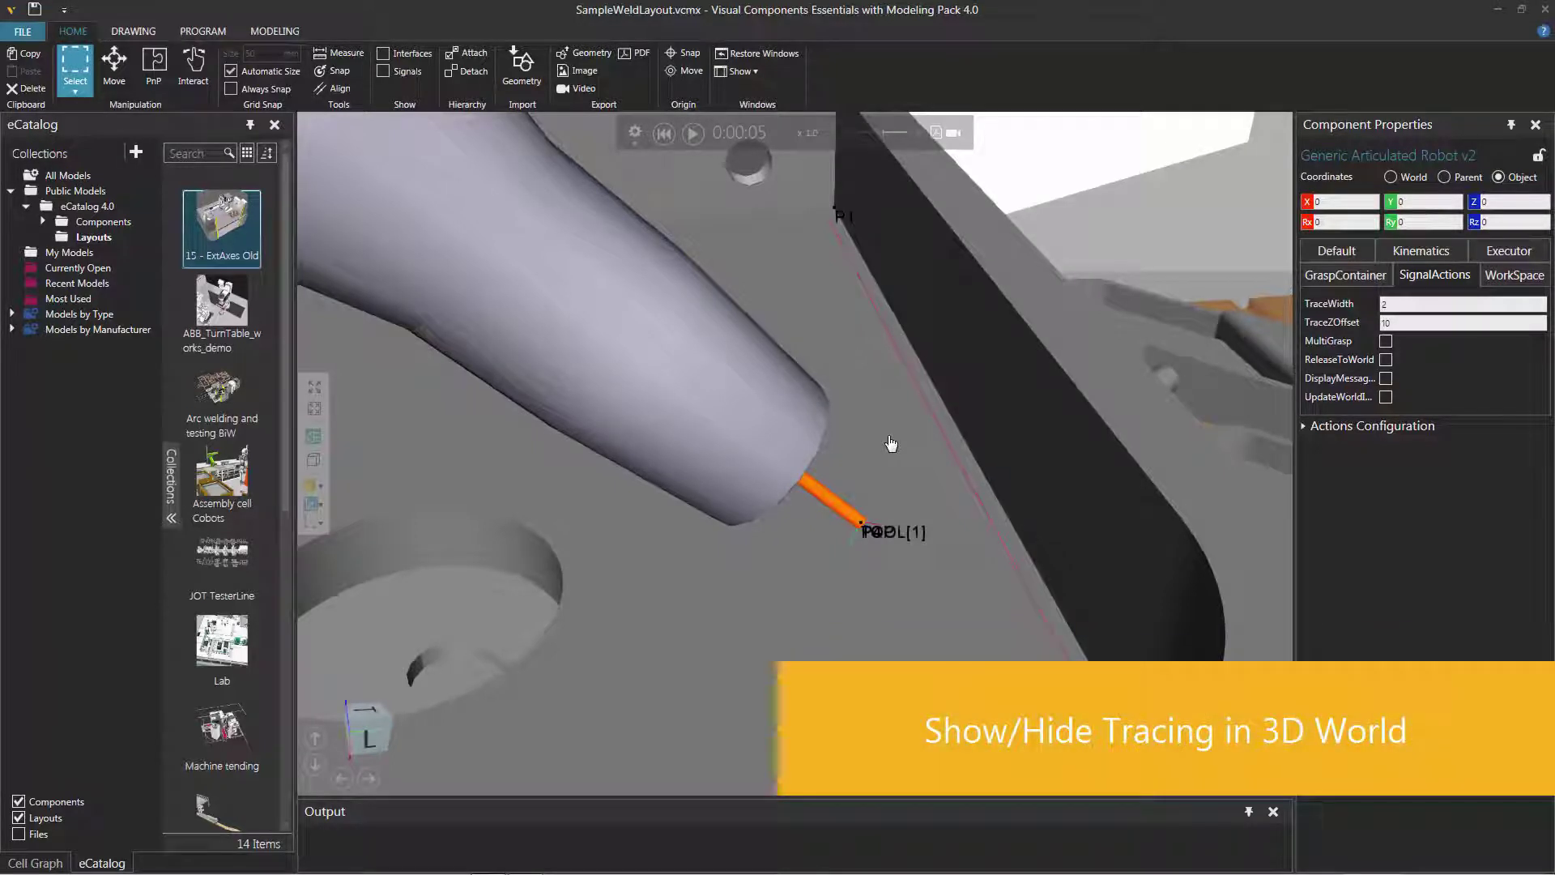
Switch the display of traces off and back on, and reset the simulation.
click(213, 37)
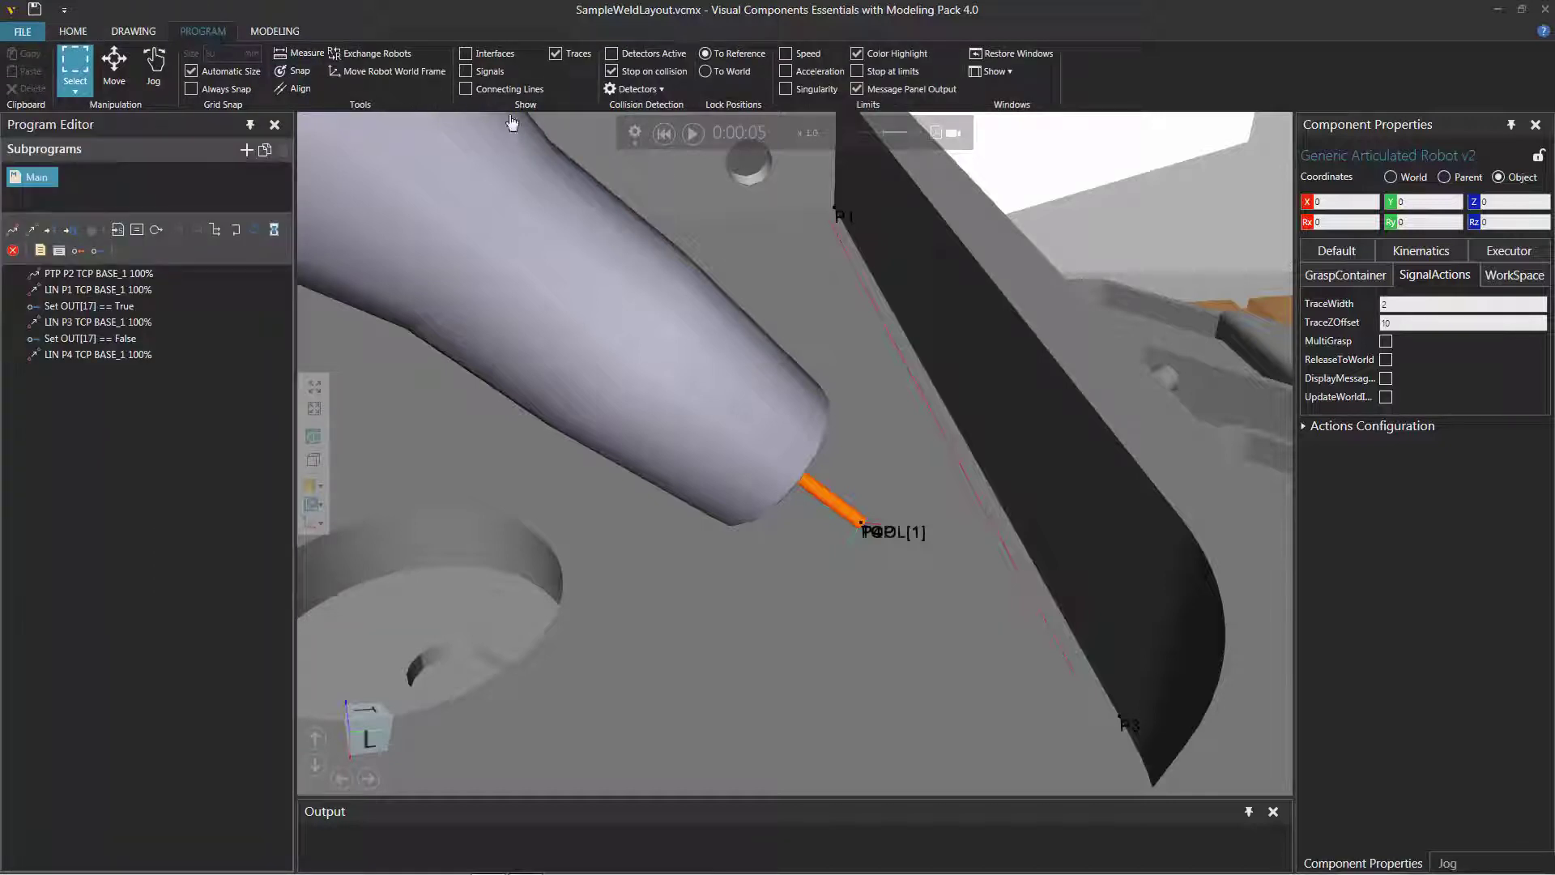
click(556, 54)
click(556, 55)
click(663, 133)
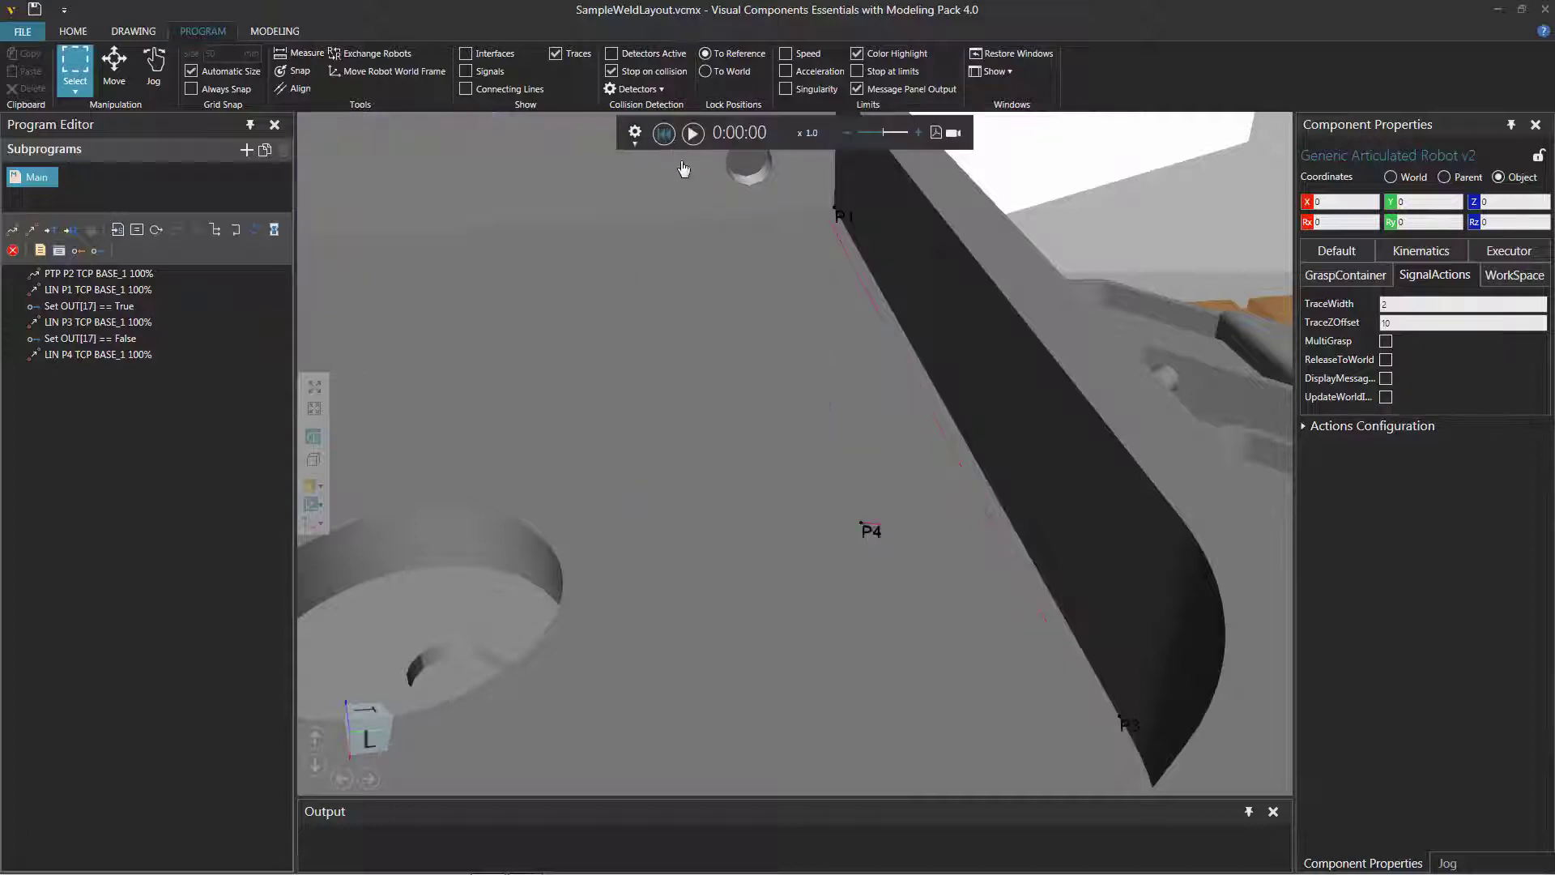
scroll(835, 332, down, 3)
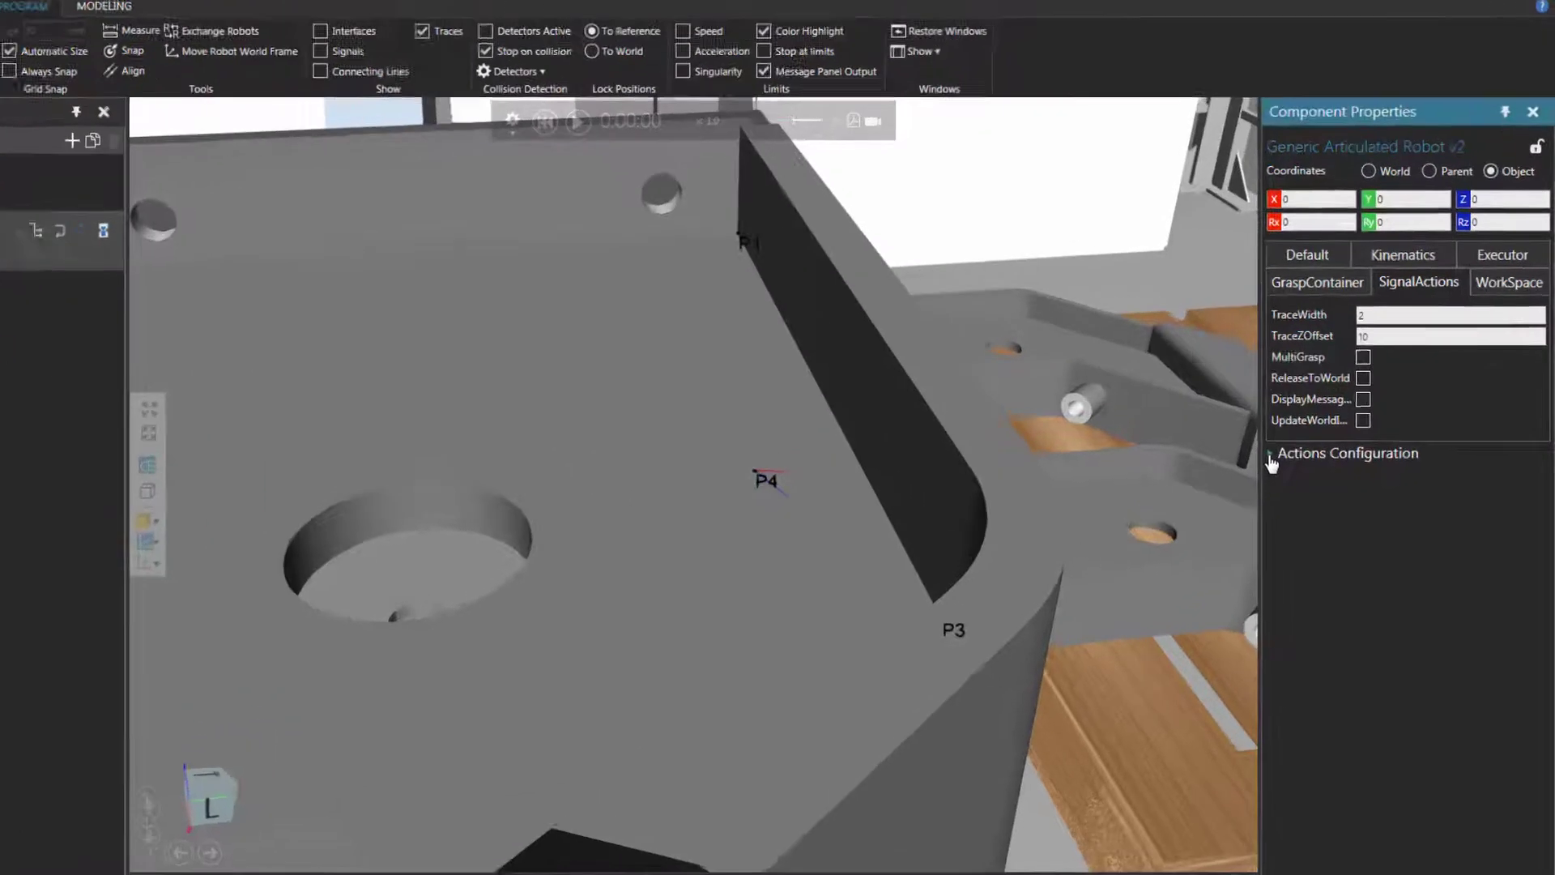
Open the robot's Actions Configuration and select output 17 for its signal actions.
click(1305, 430)
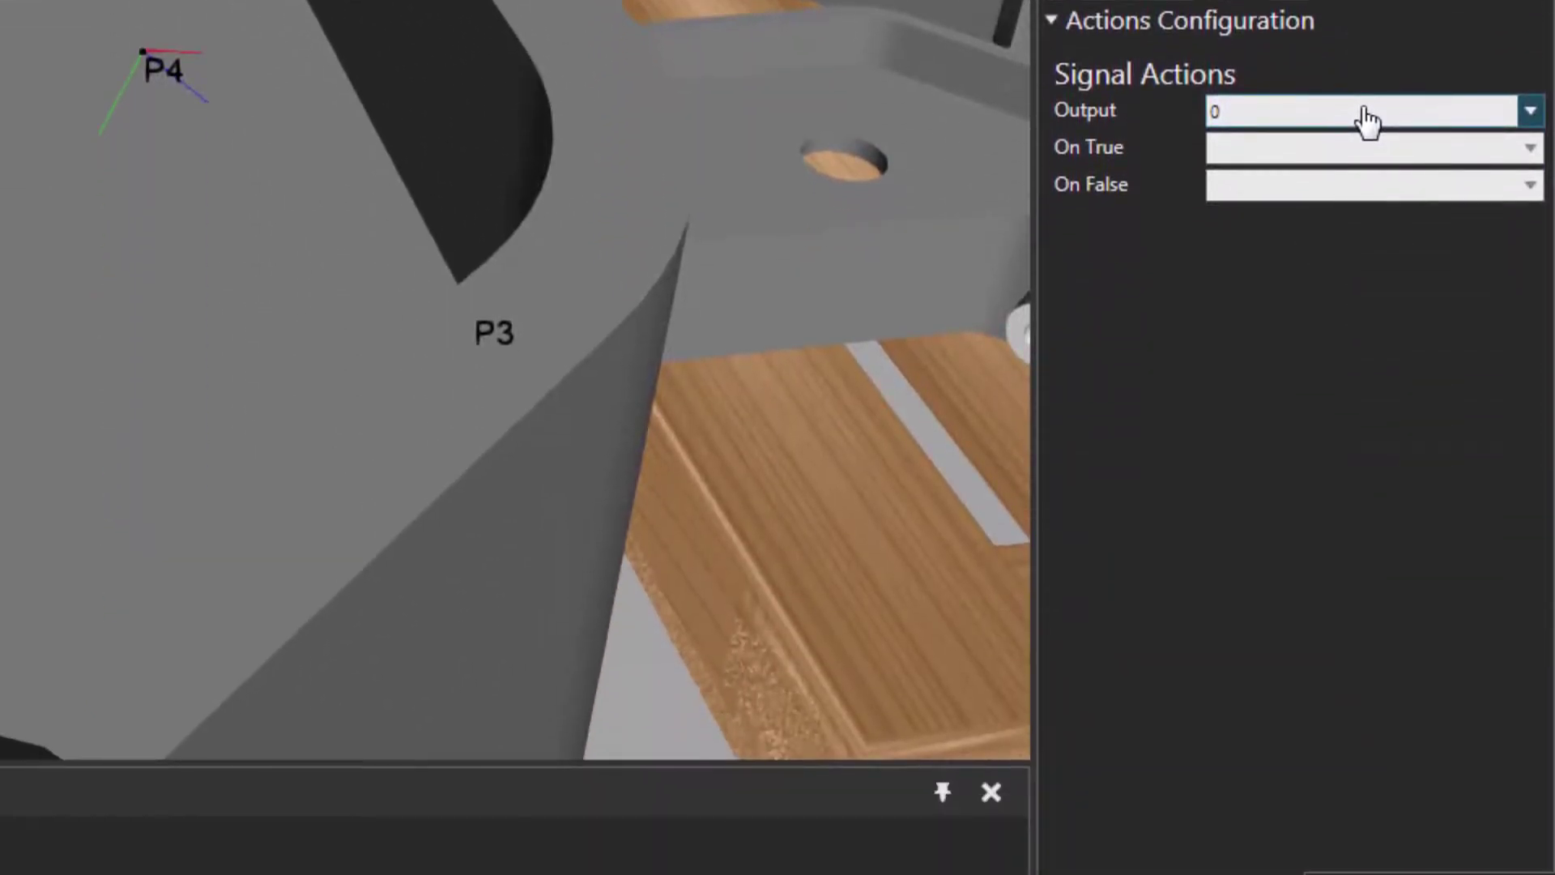
click(1367, 120)
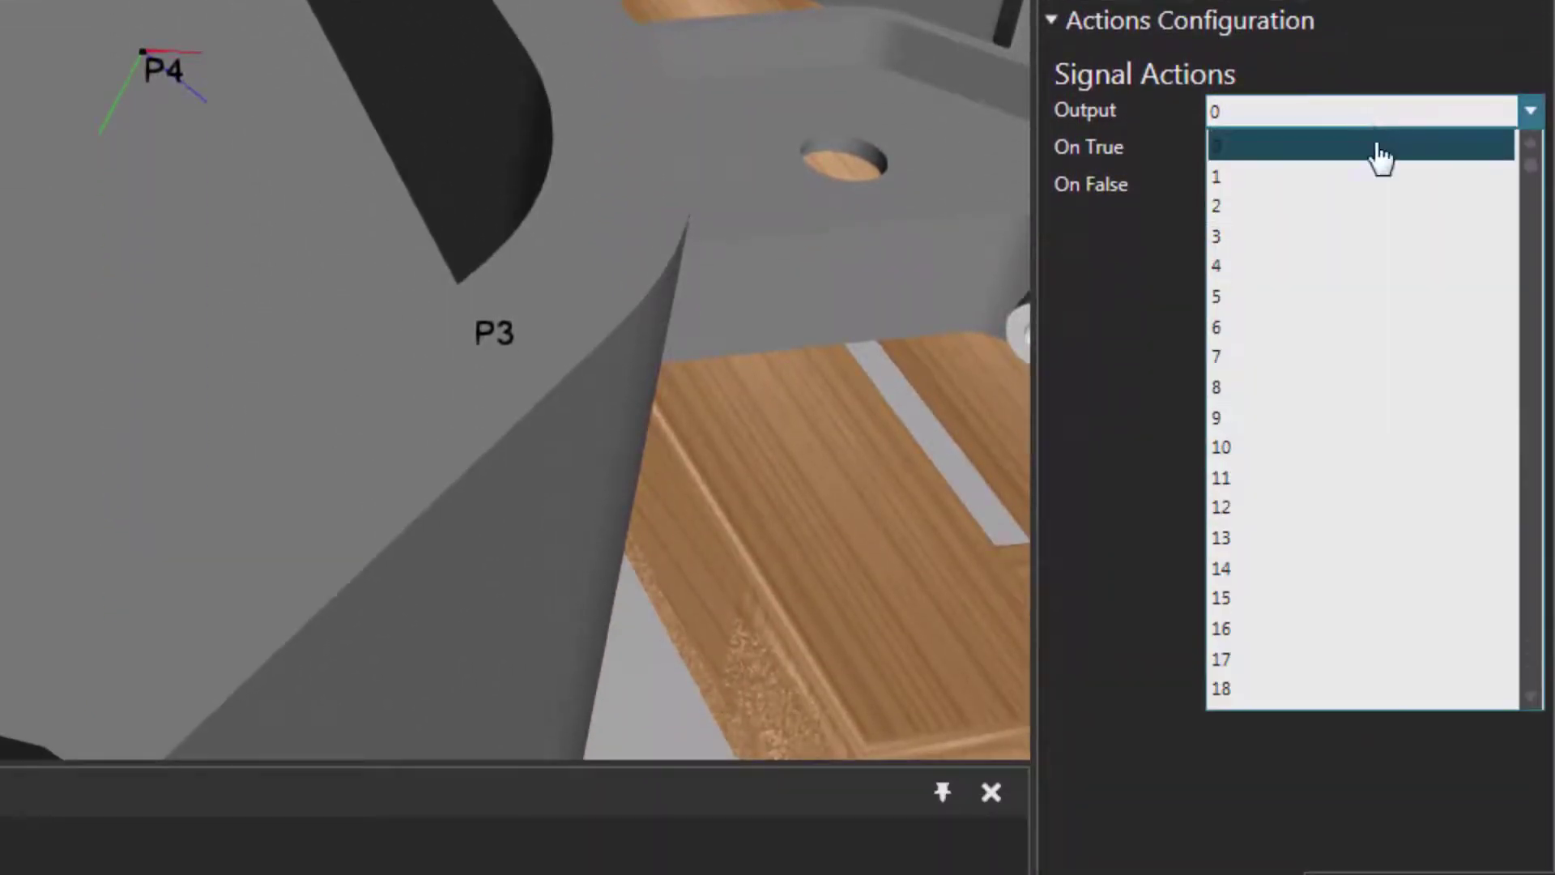
click(1360, 663)
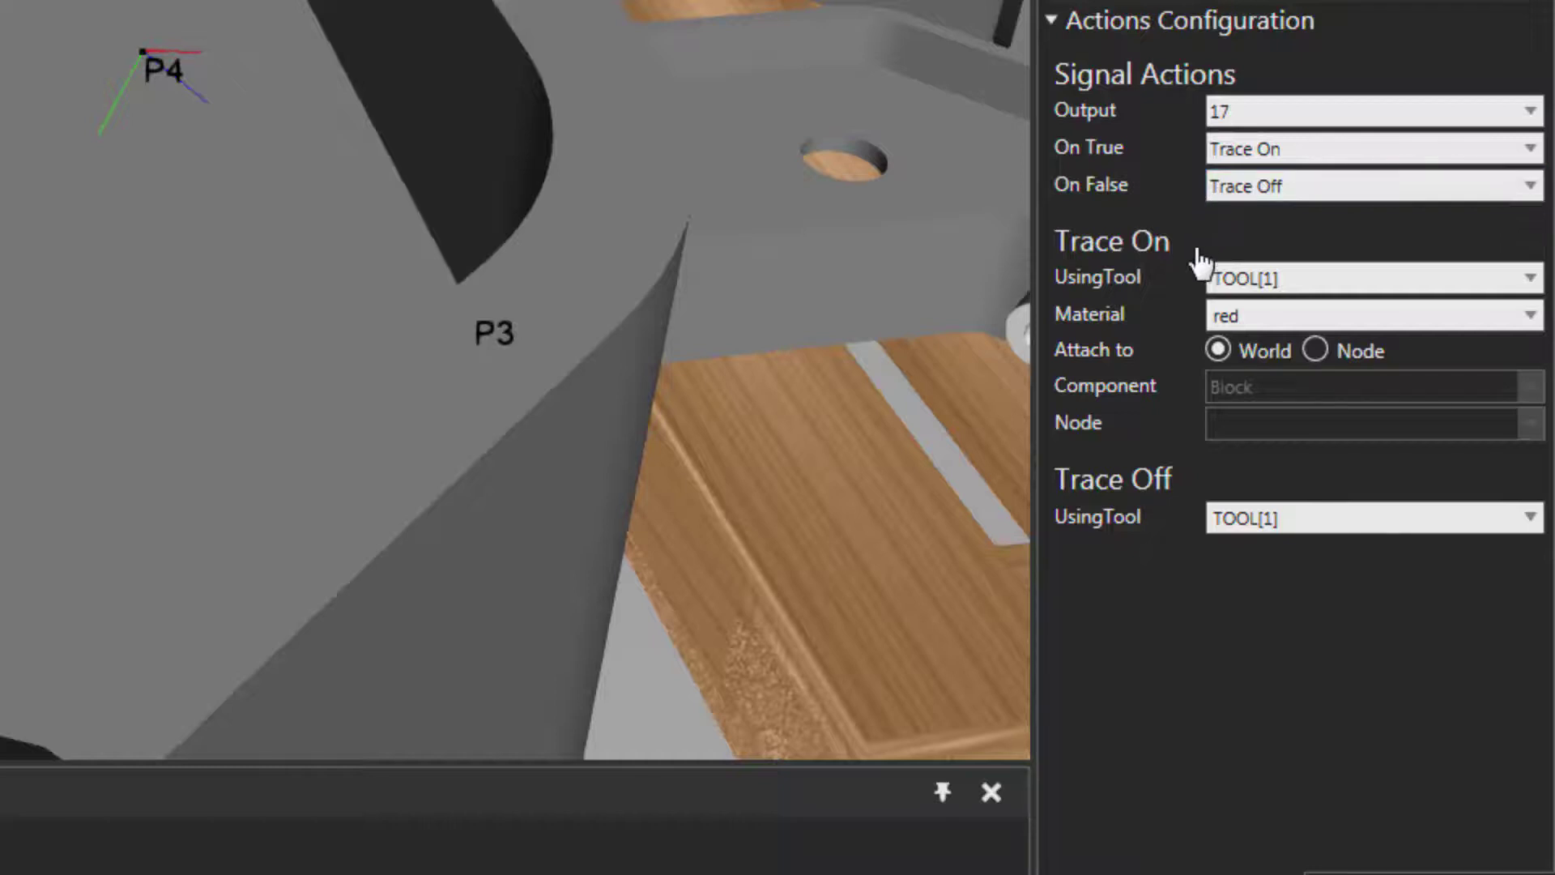
Configure the Trace On action of output 17 to use the TCP tool and the salmon material.
click(1525, 280)
scroll(1388, 653, down, 10)
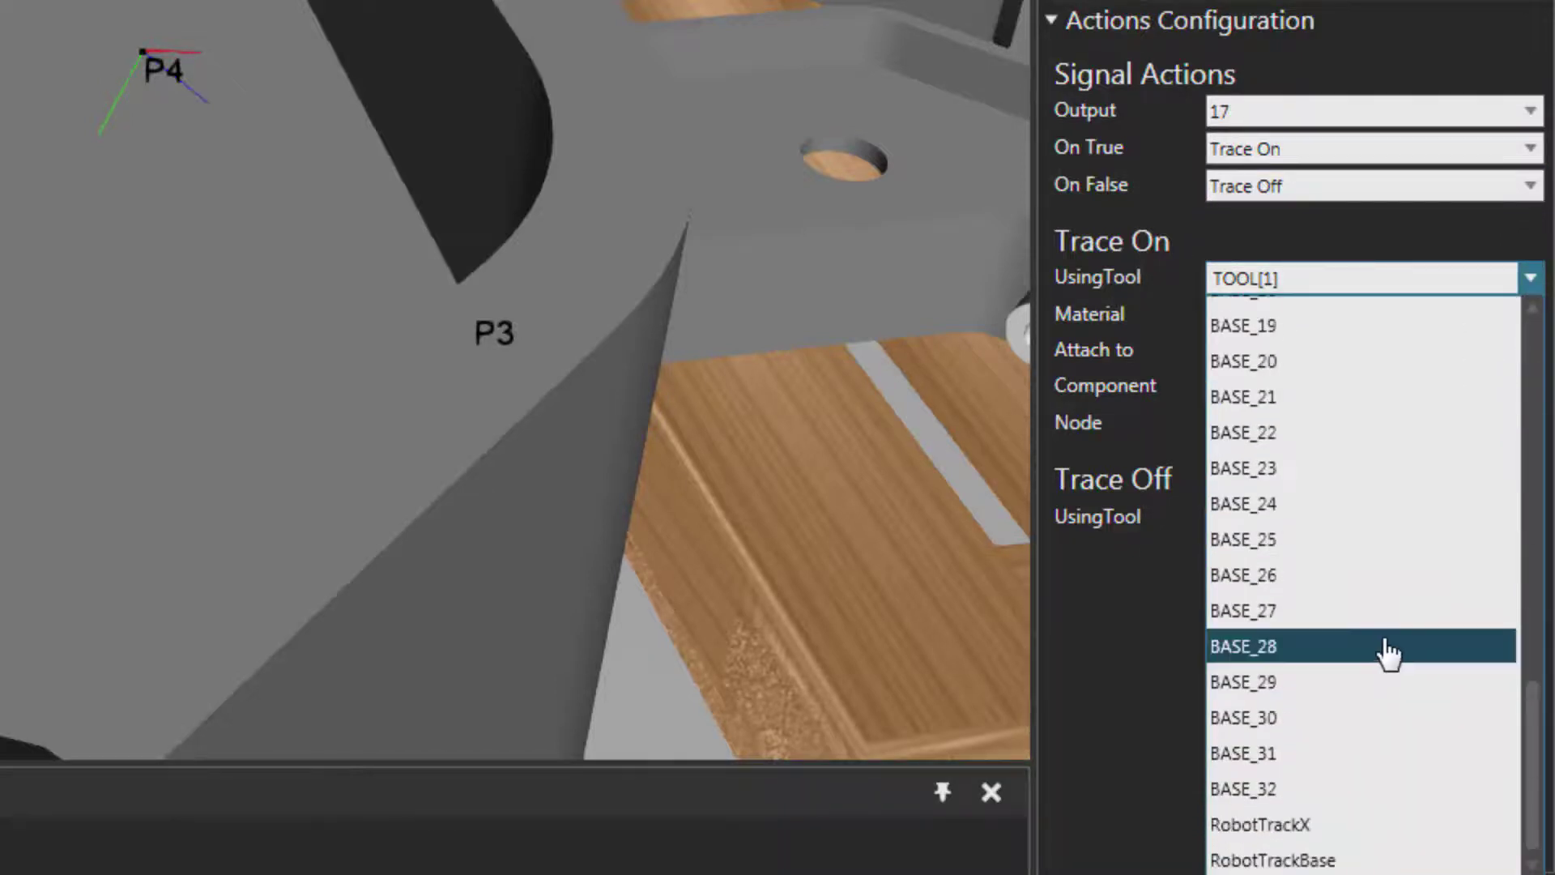
scroll(1377, 705, up, 10)
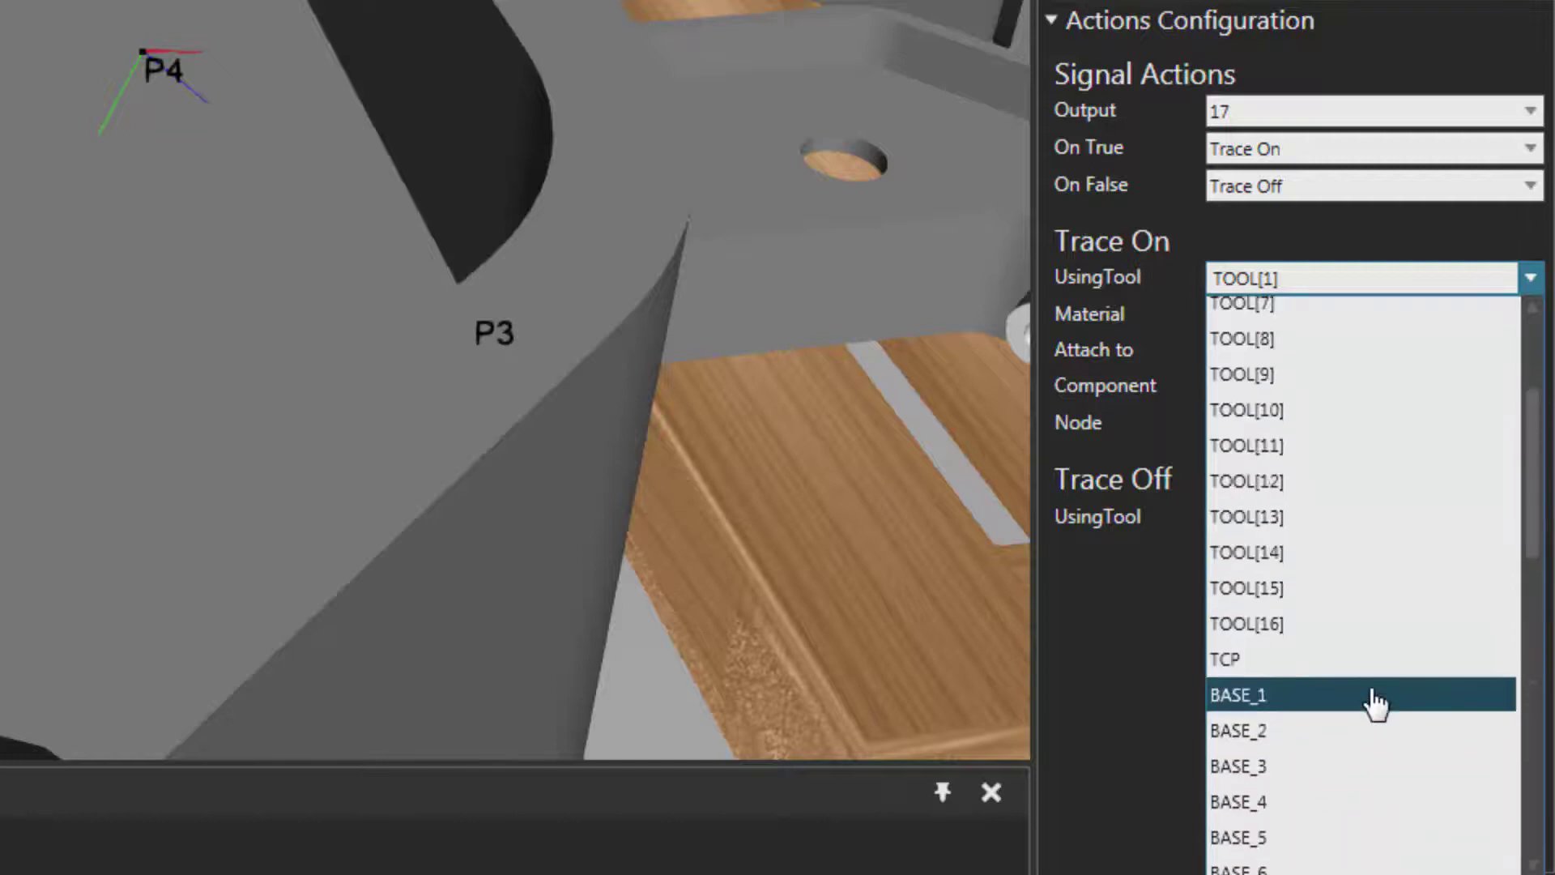
click(1274, 672)
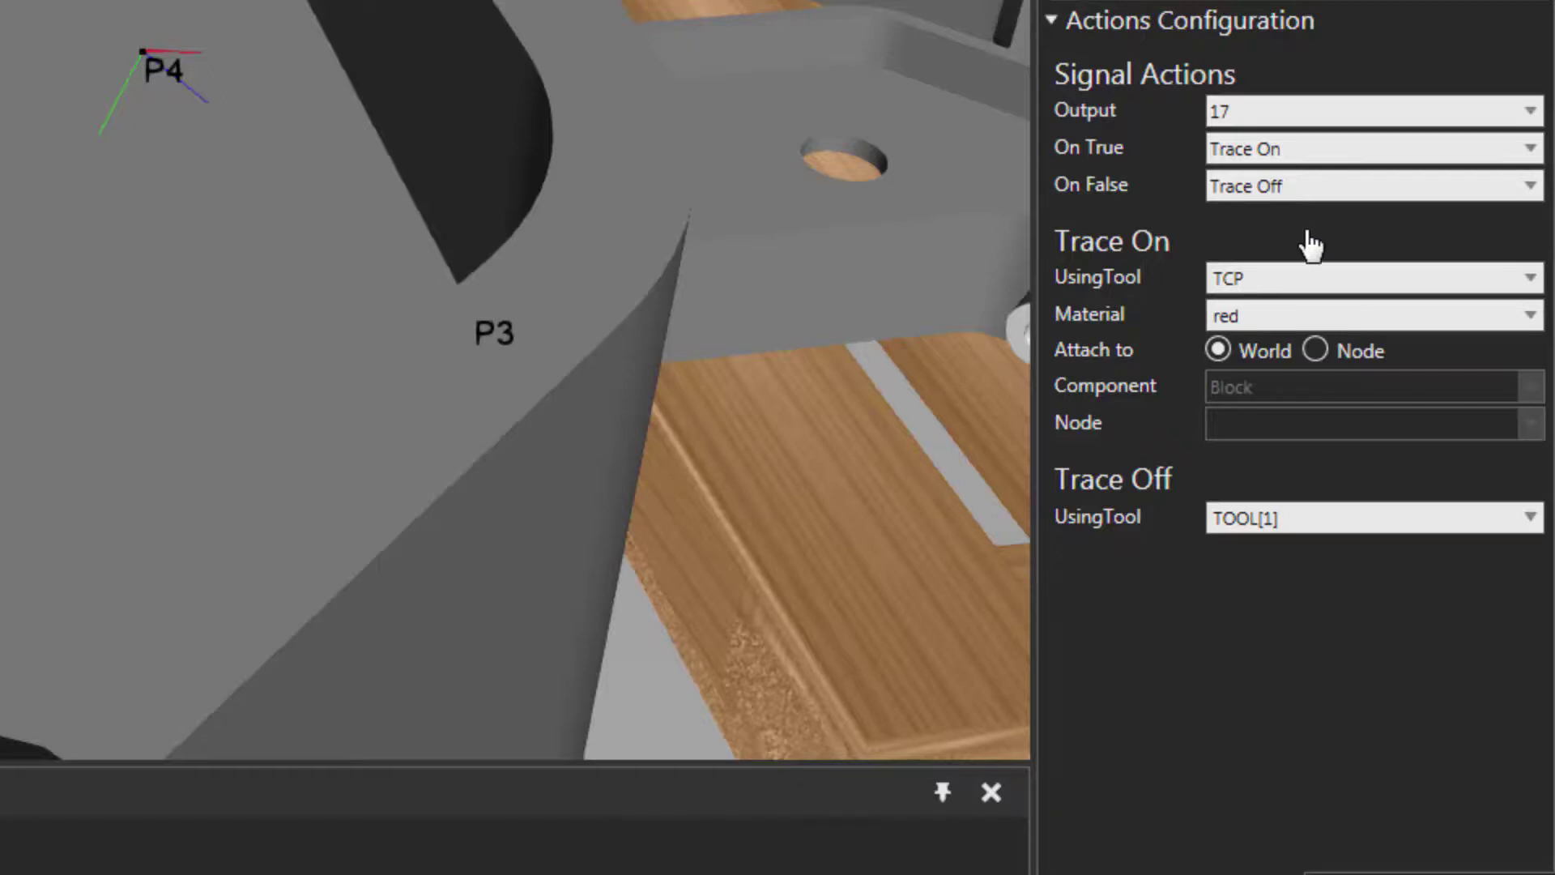
click(1531, 317)
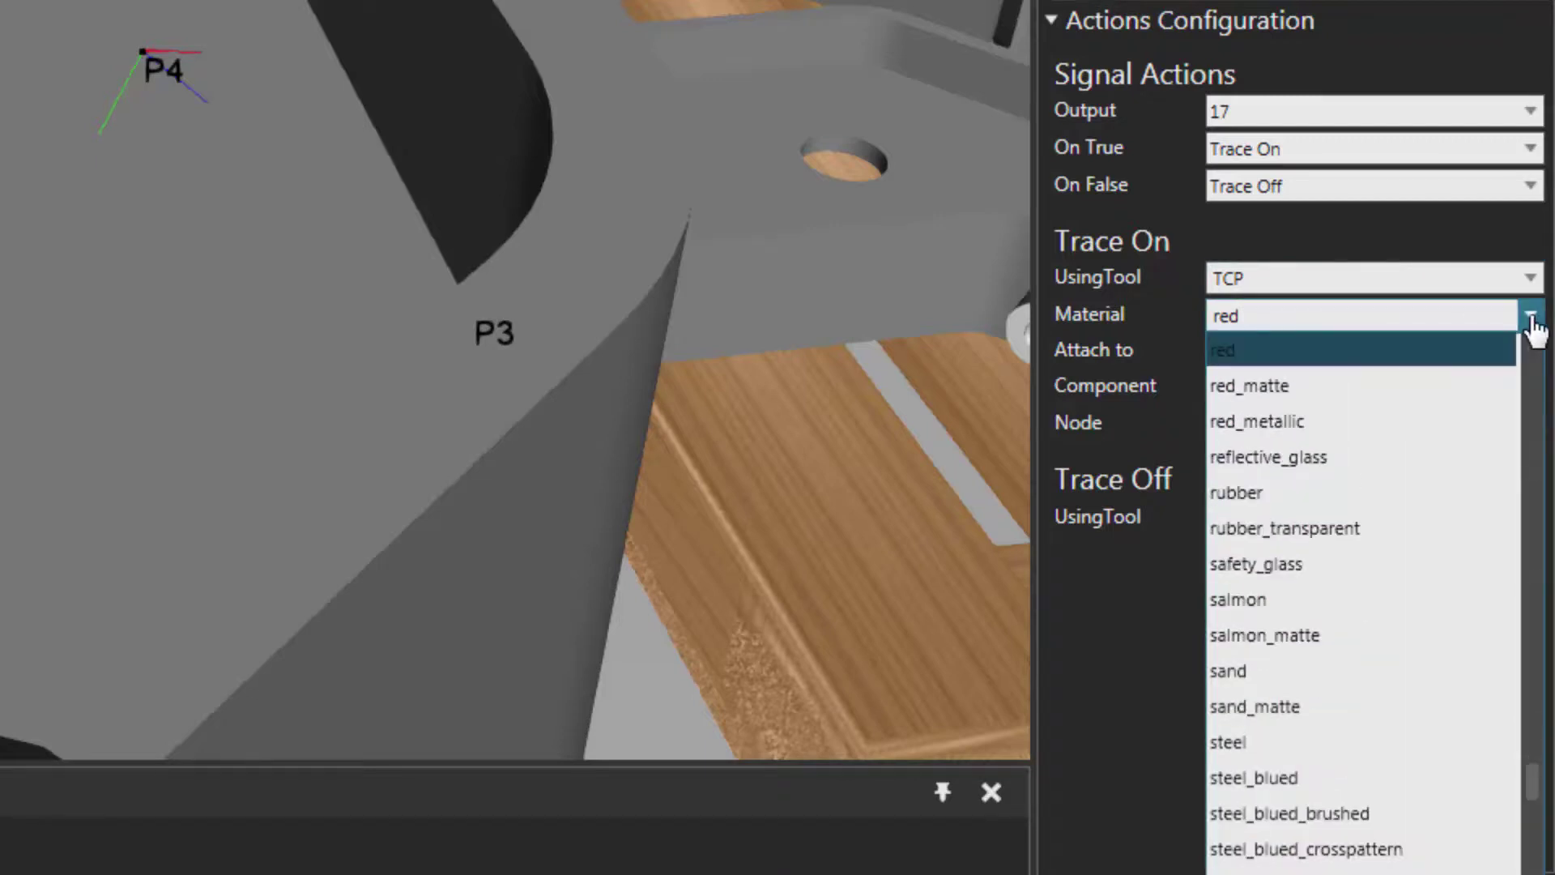
click(1312, 613)
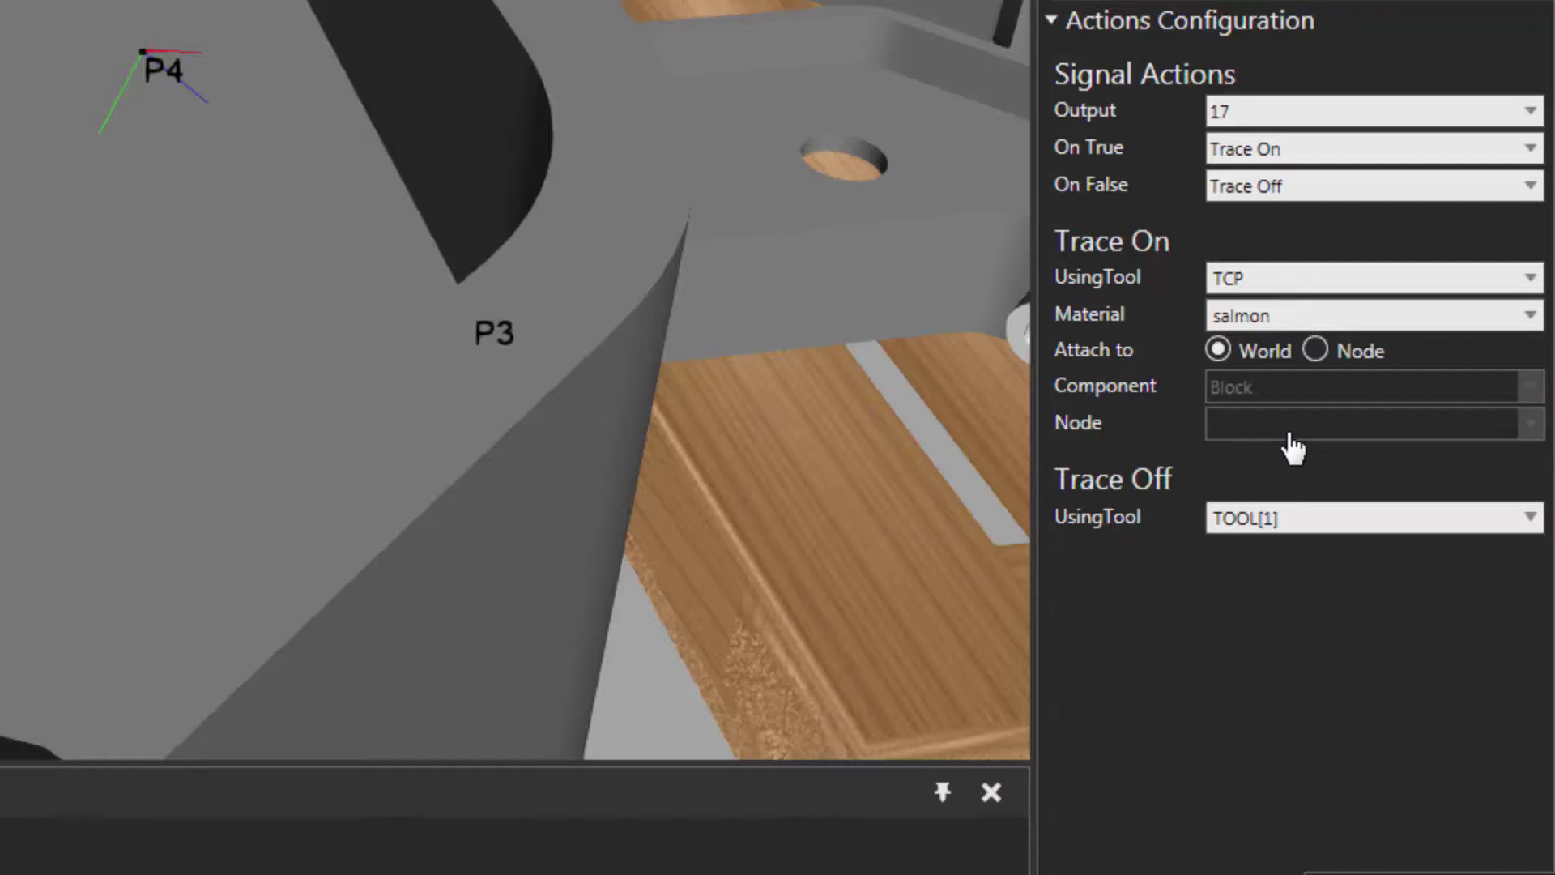
Set the Trace Off action of output 17 to use the TCP tool.
click(1343, 537)
scroll(1353, 453, down, 2)
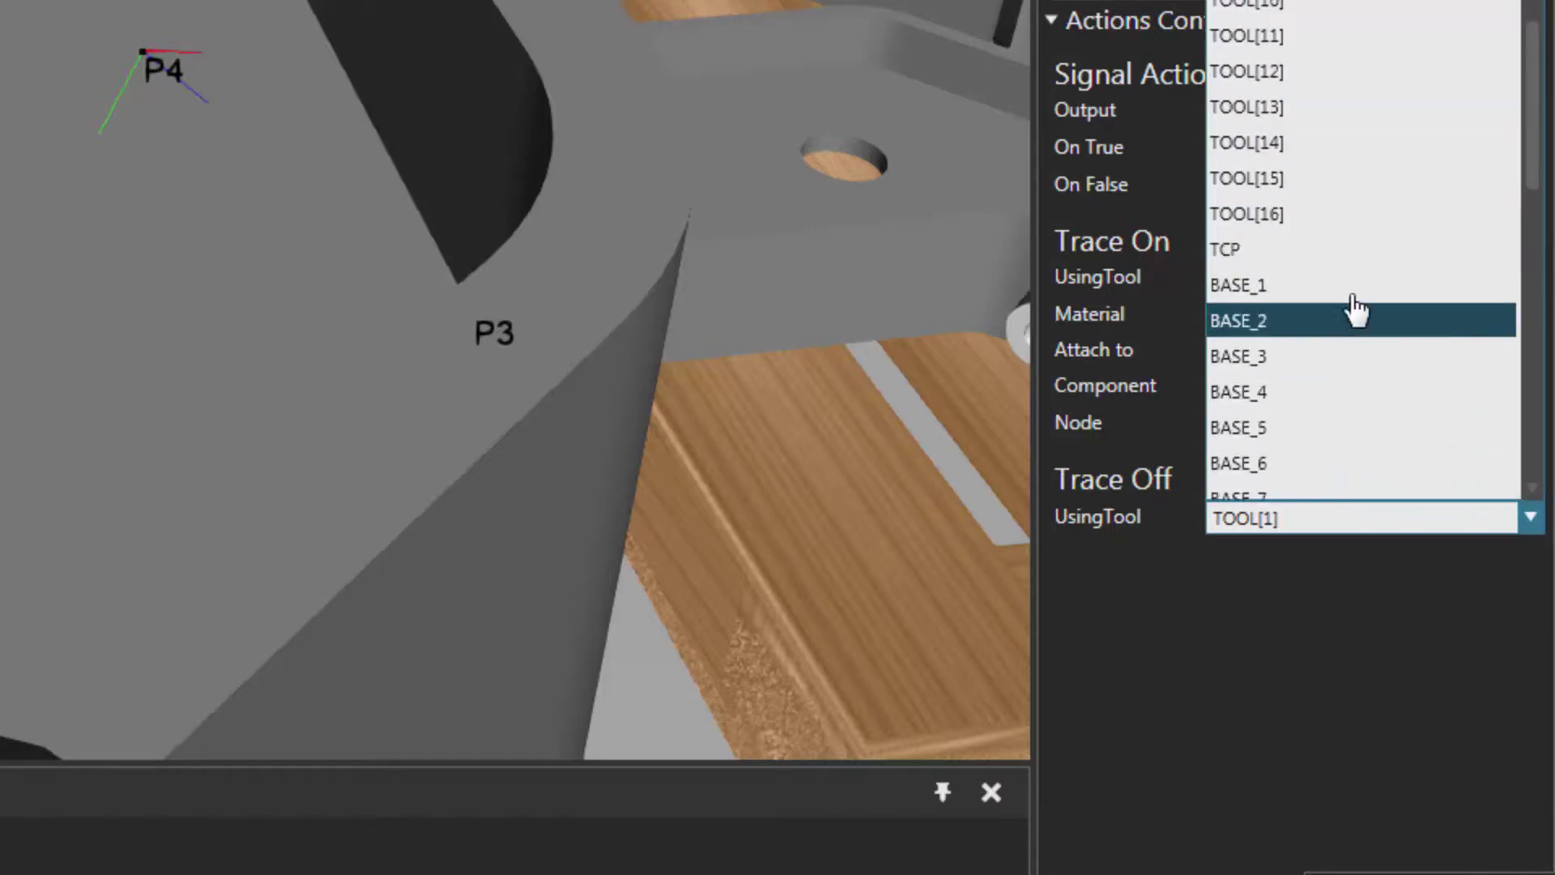
click(1360, 251)
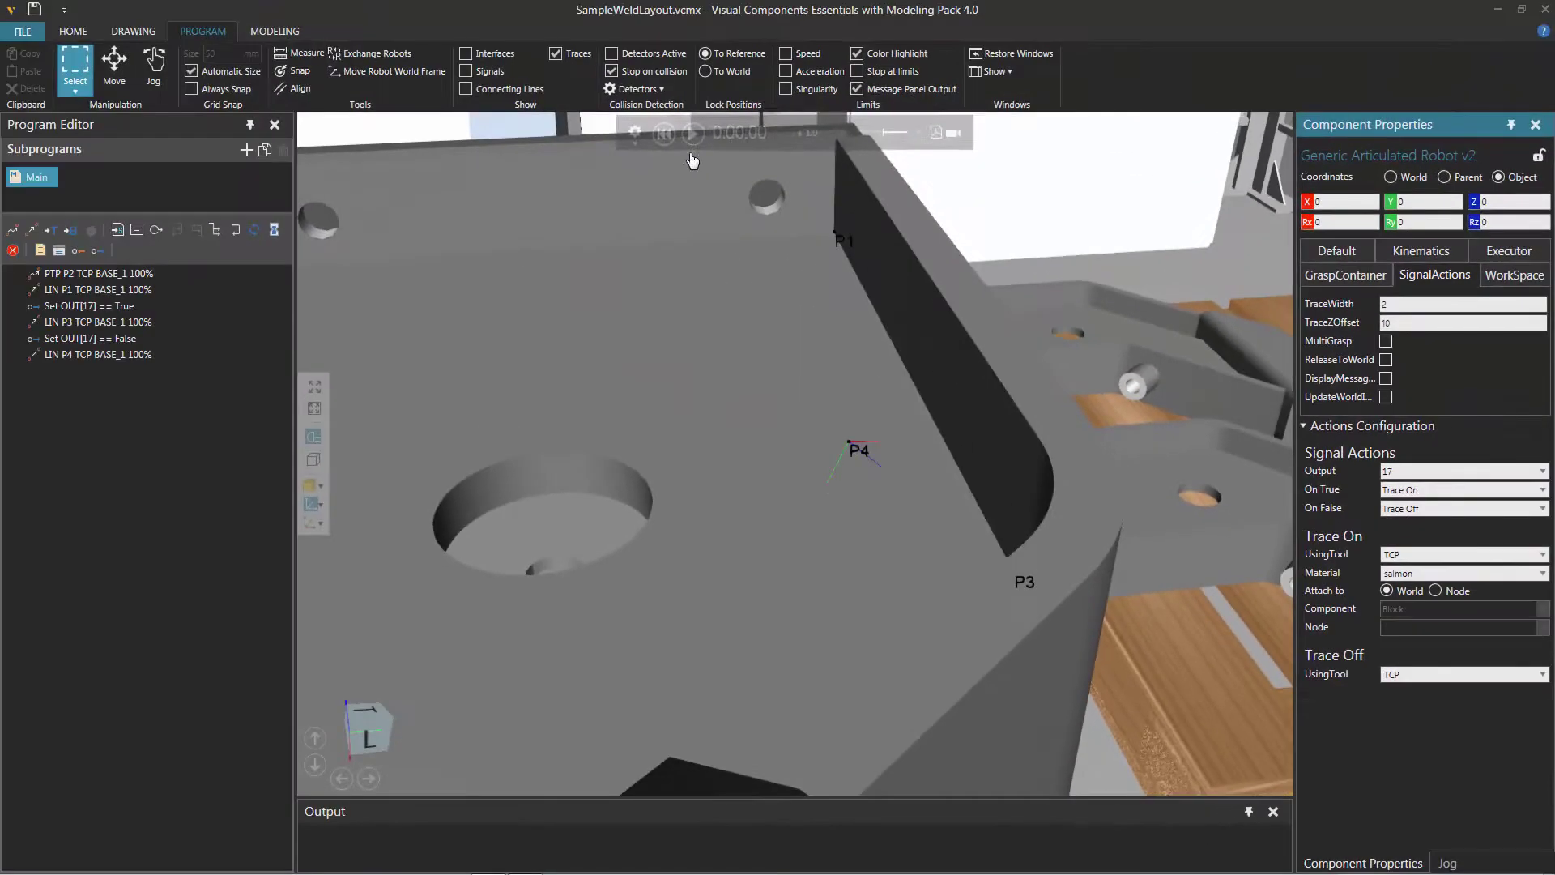
Reset and run the simulation to check the weld trace with the new tool and material settings.
click(665, 136)
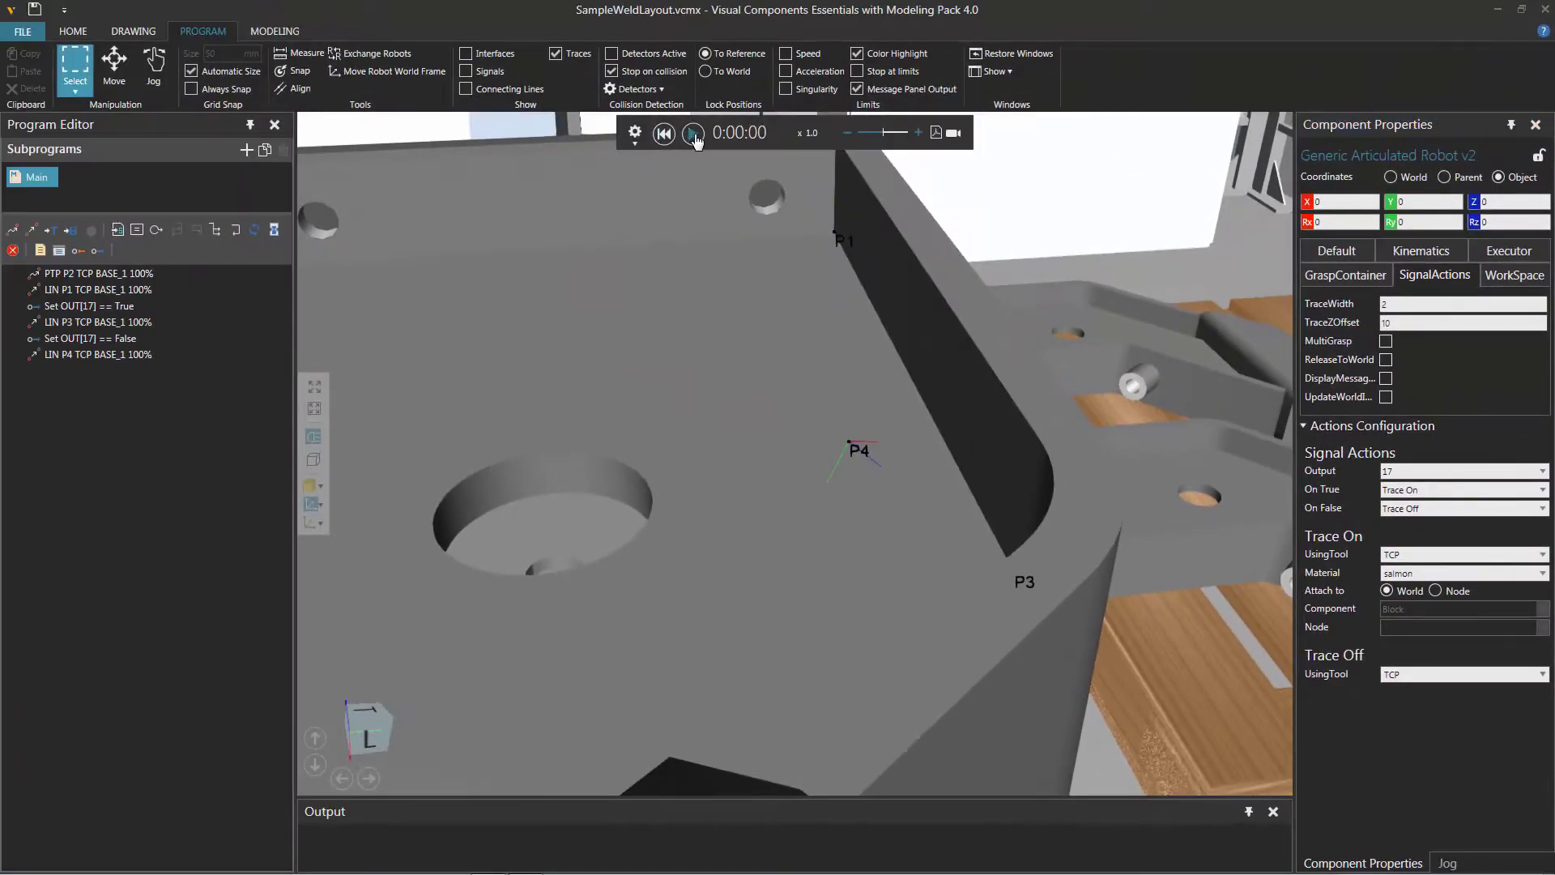
click(693, 135)
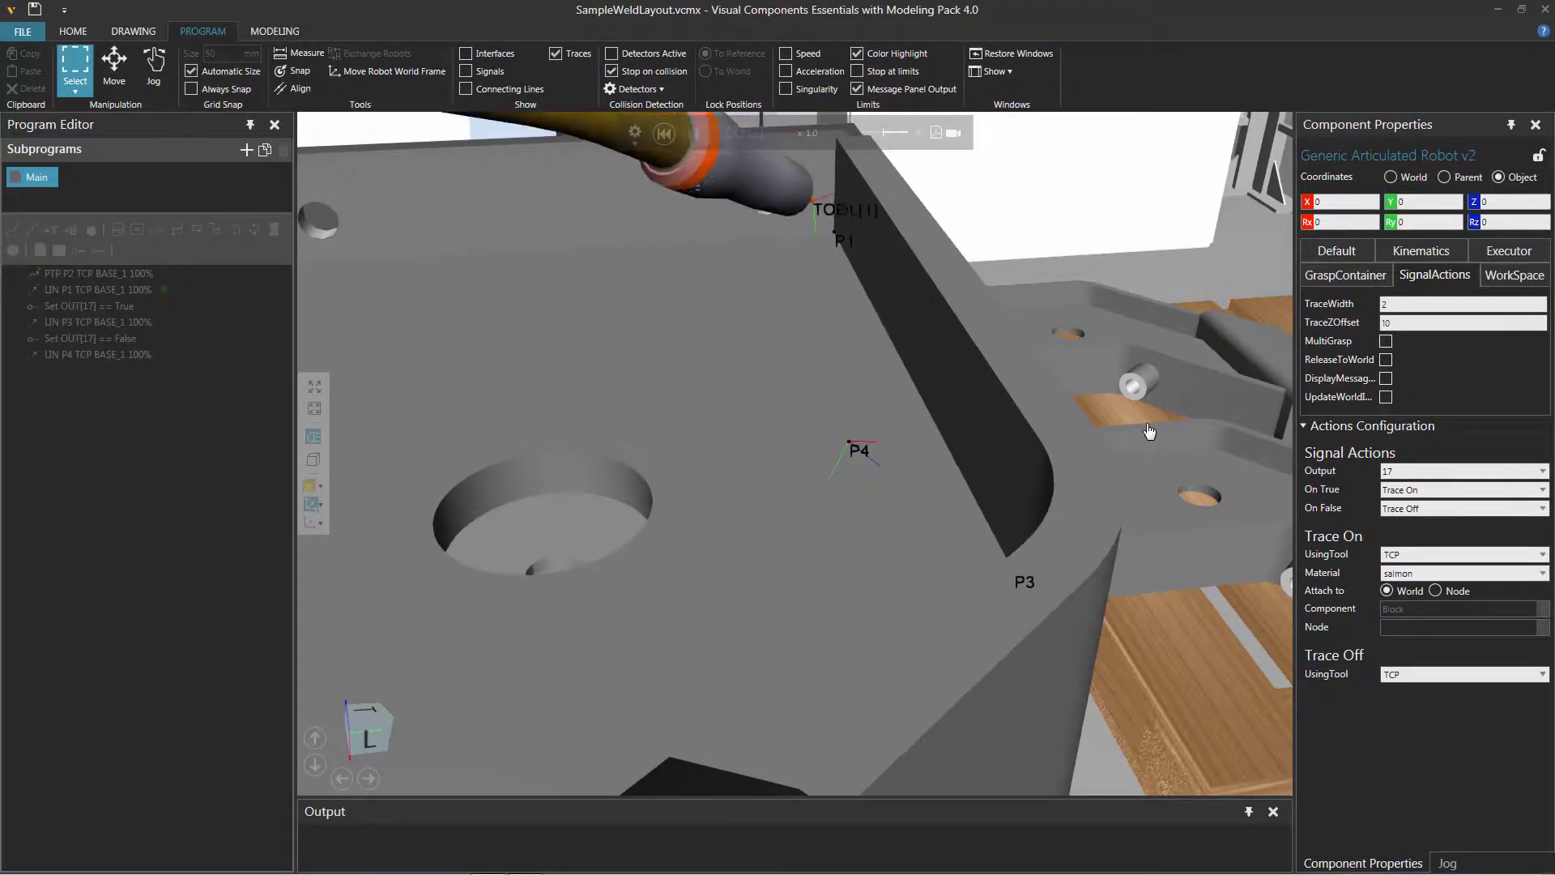